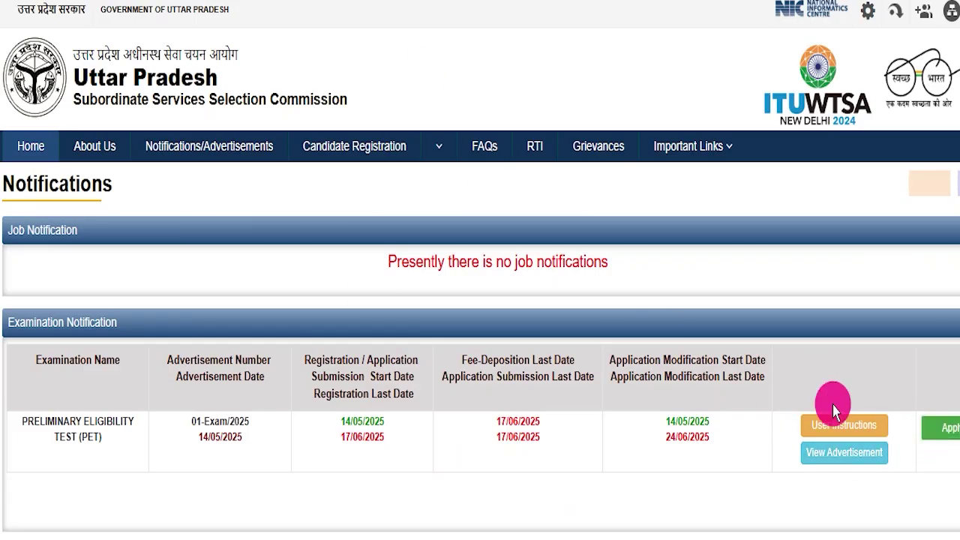
Read the Preliminary Eligibility Test registration instructions, accept the declaration and continue
scroll(826, 419, "down", 3)
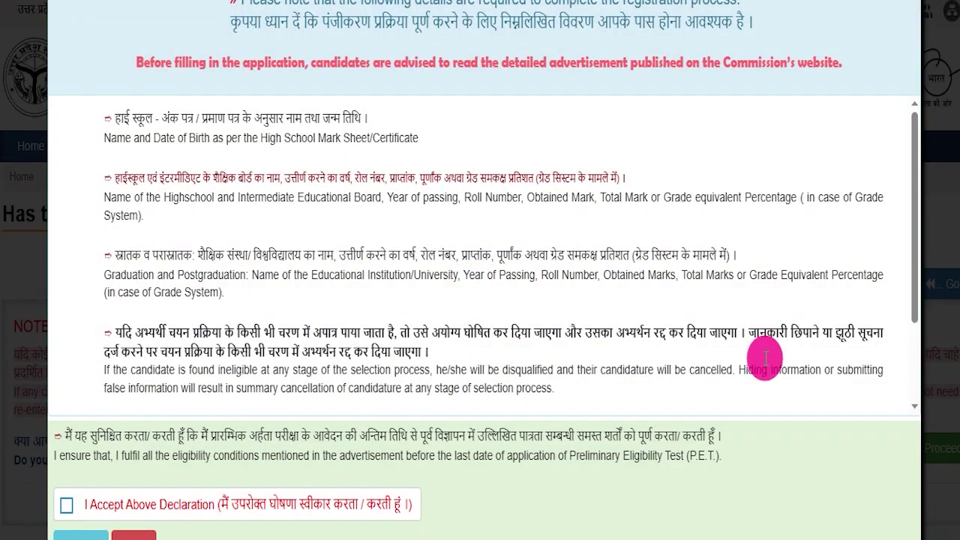
scroll(295, 360, "down", 3)
left_click(66, 505)
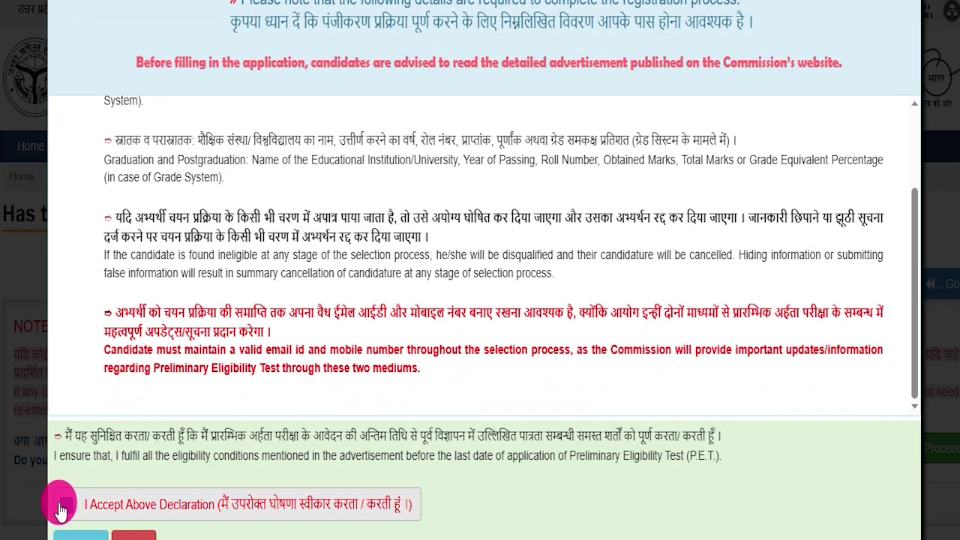
left_click(75, 534)
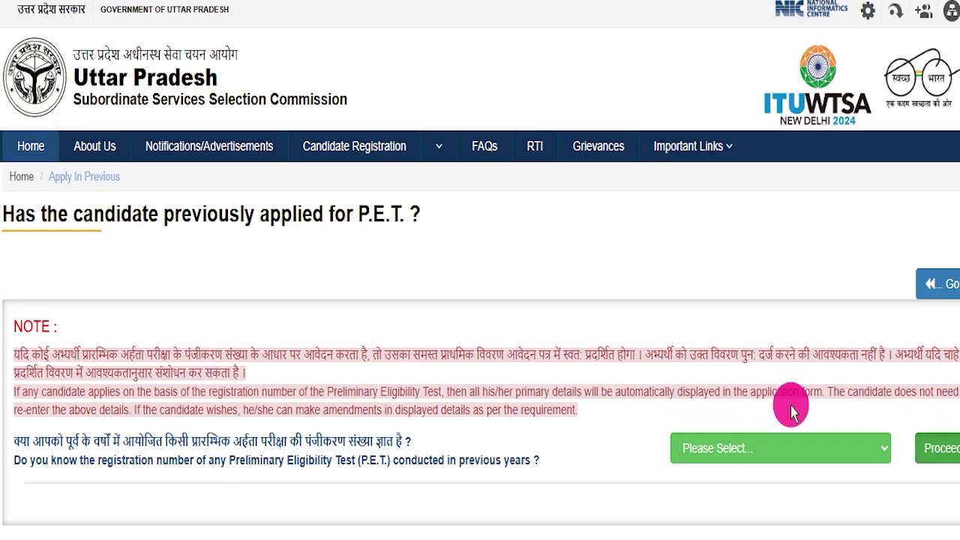
Answer whether the registration number of a previous Preliminary Eligibility Test is known and proceed
left_click(785, 456)
left_click(694, 519)
left_click(932, 449)
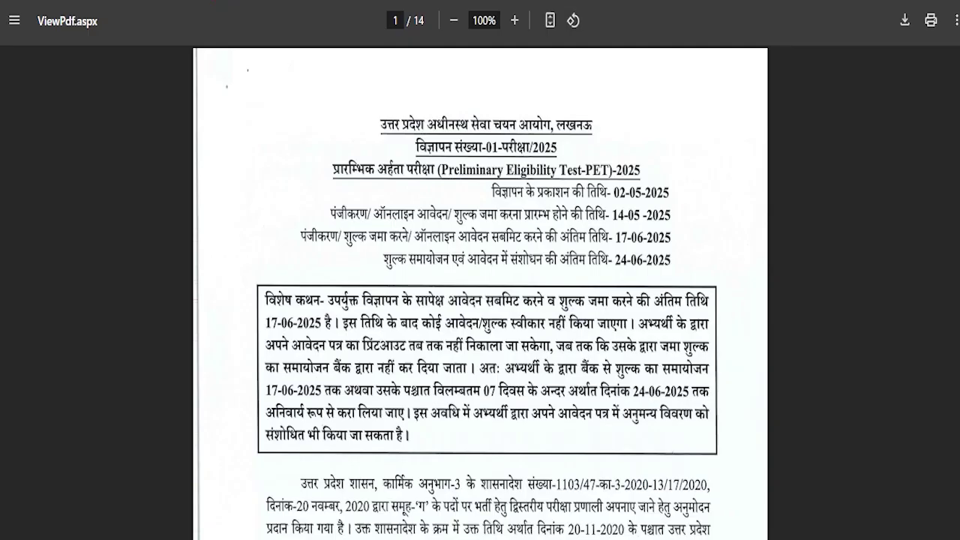
Skim the opening part of the PET 2025 advertisement PDF and return to its beginning
scroll(424, 317, "down", 10)
scroll(424, 317, "up", 10)
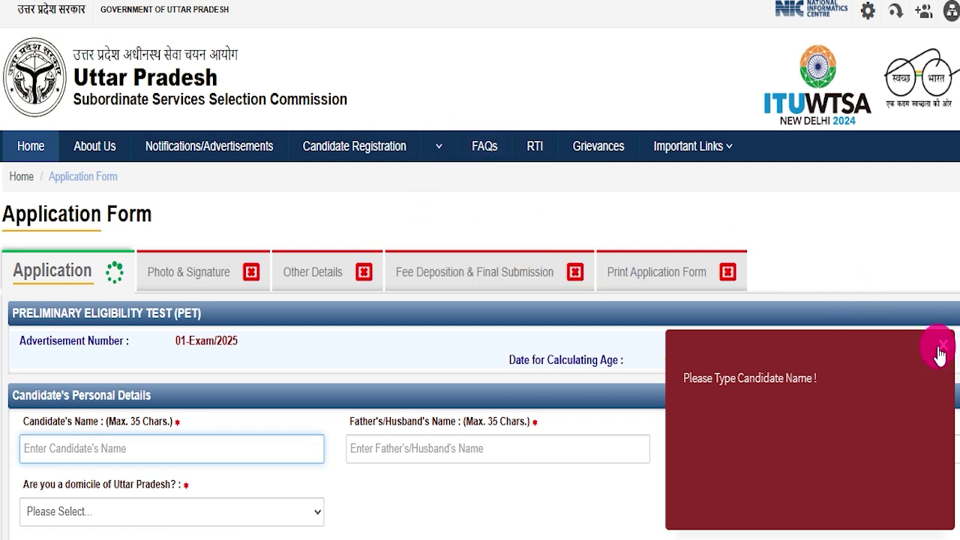
Dismiss the missing candidate name alert, return to the commission's home page and open Candidate Registration
left_click(941, 346)
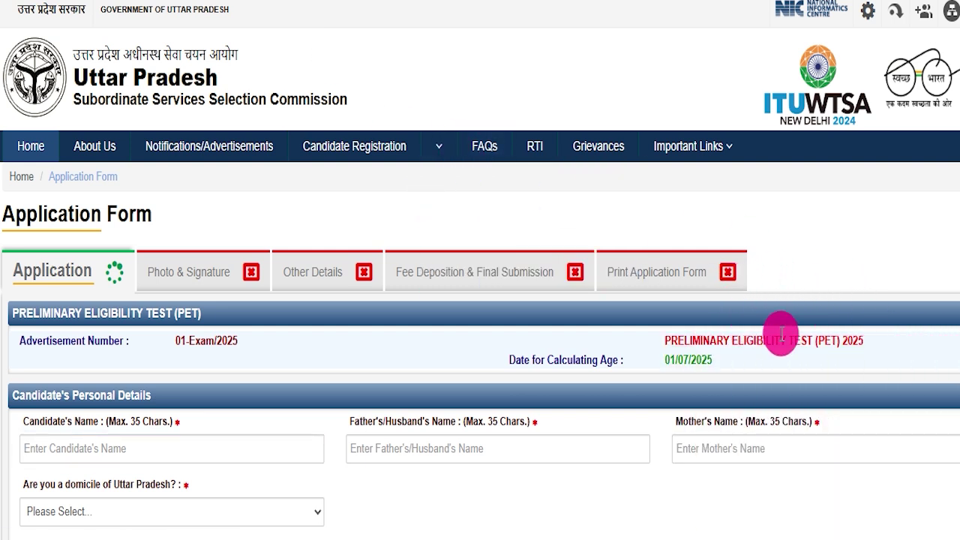
left_click(367, 1)
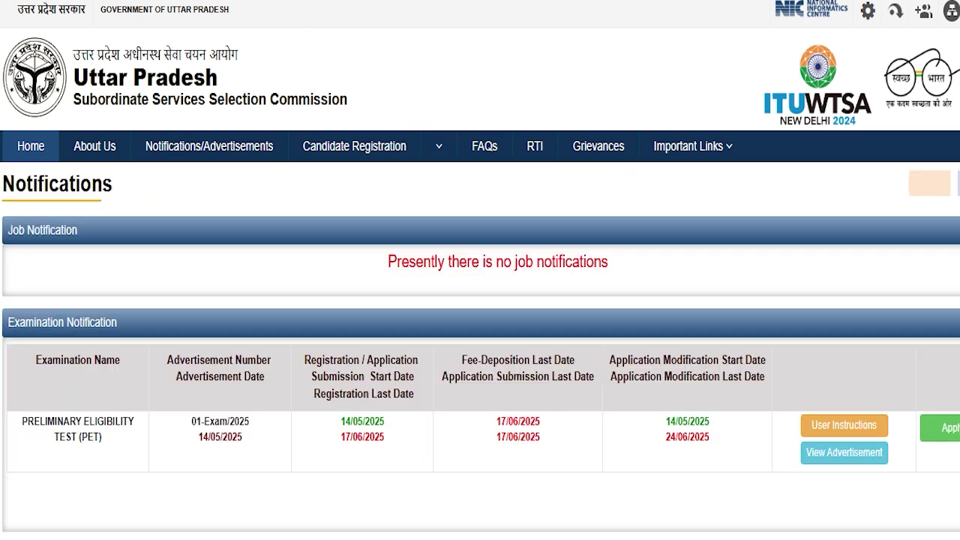
left_click(286, 1)
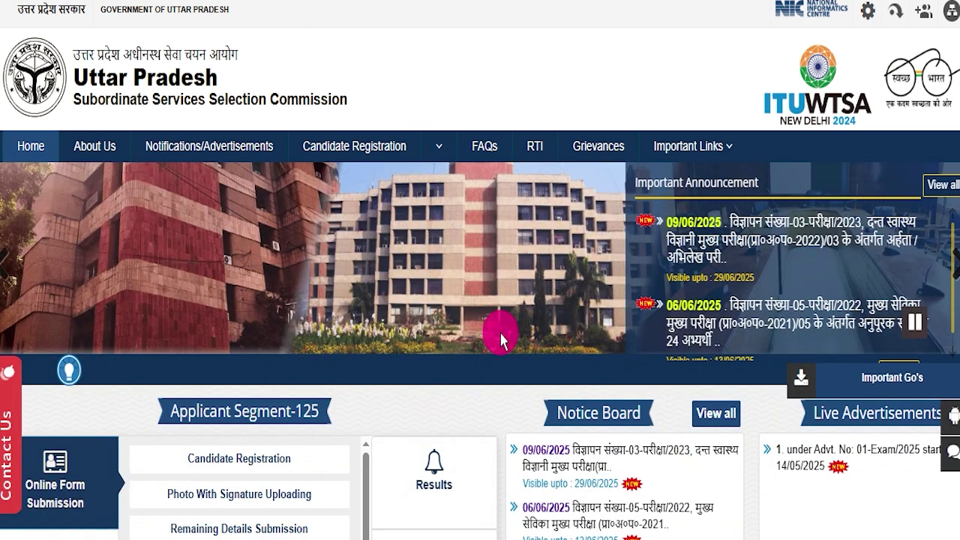
left_click(378, 146)
Look over the application form's personal details, age relaxation and academic details sections
scroll(466, 360, "down", 15)
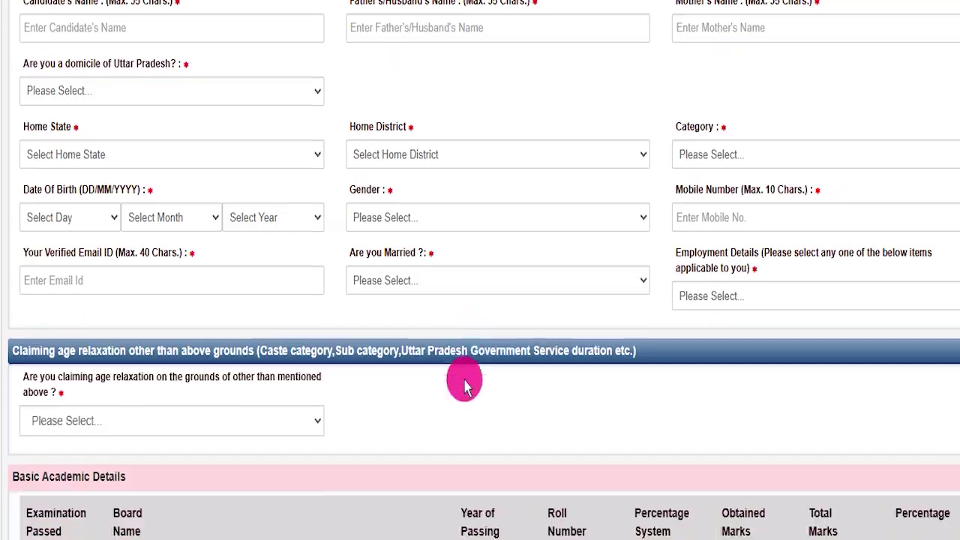
scroll(430, 371, "down", 2)
scroll(443, 360, "up", 10)
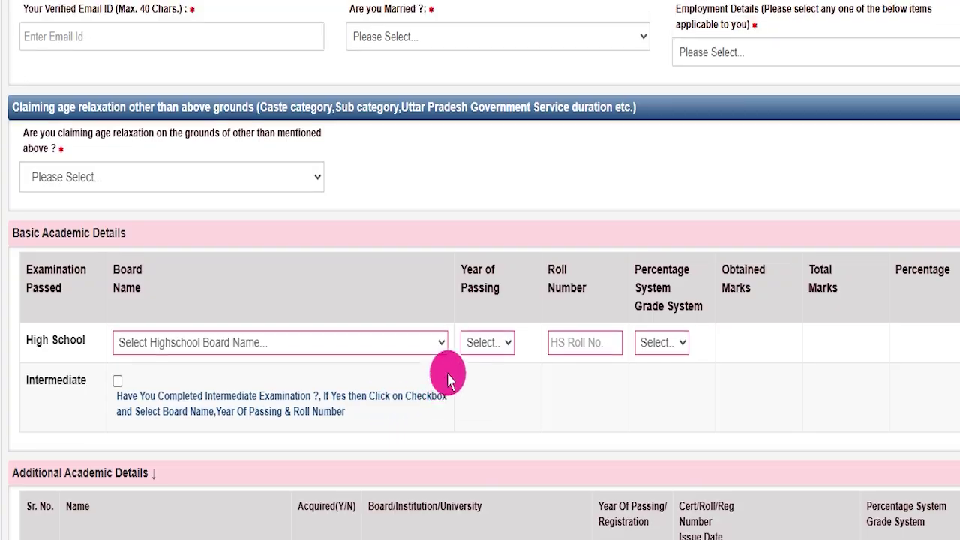
scroll(450, 398, "up", 5)
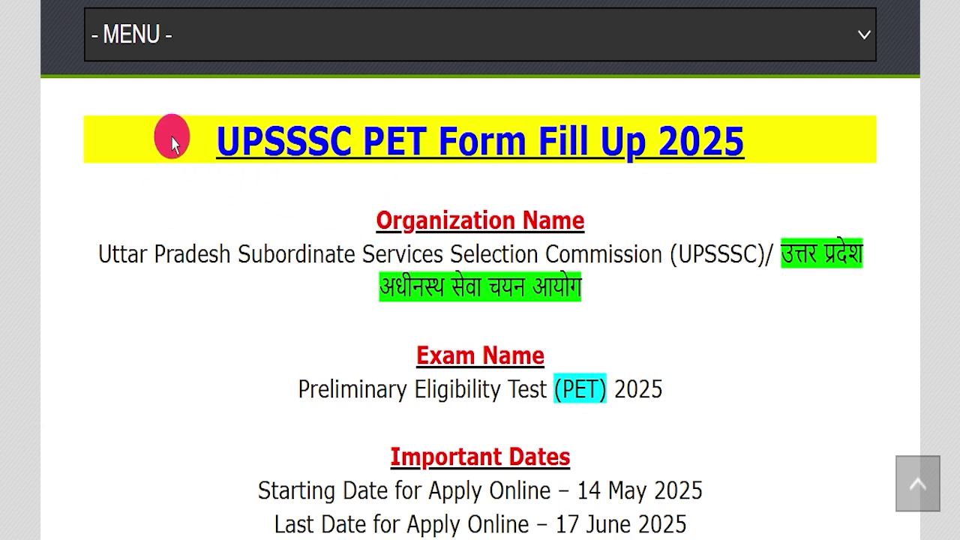
Look over the IndSarkariNaukri article from its header and UPSSSC Recruitment introduction to the UPSSSC PET Form Fill Up 2025 heading
left_click_drag(264, 139, 575, 137)
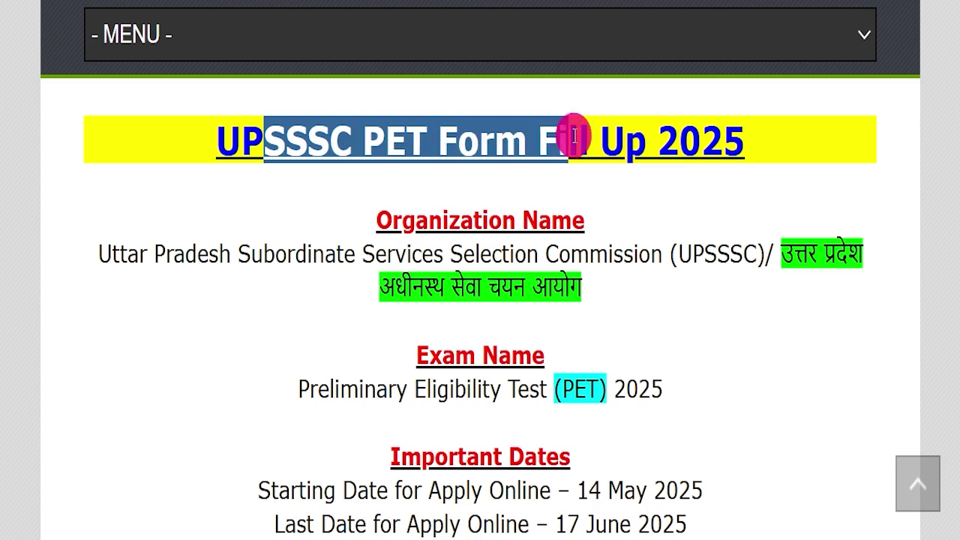
triple_click(788, 127)
left_click(217, 228)
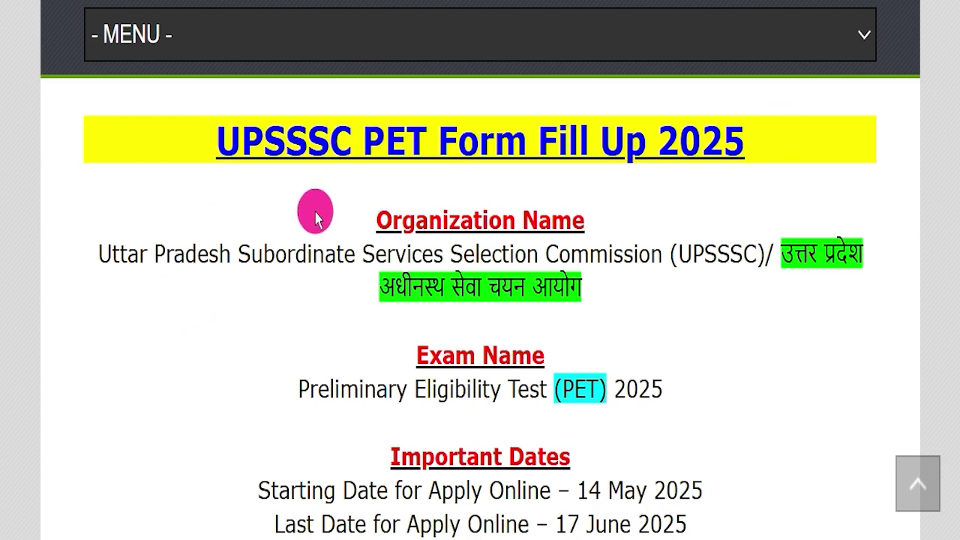
scroll(318, 240, "up", 10)
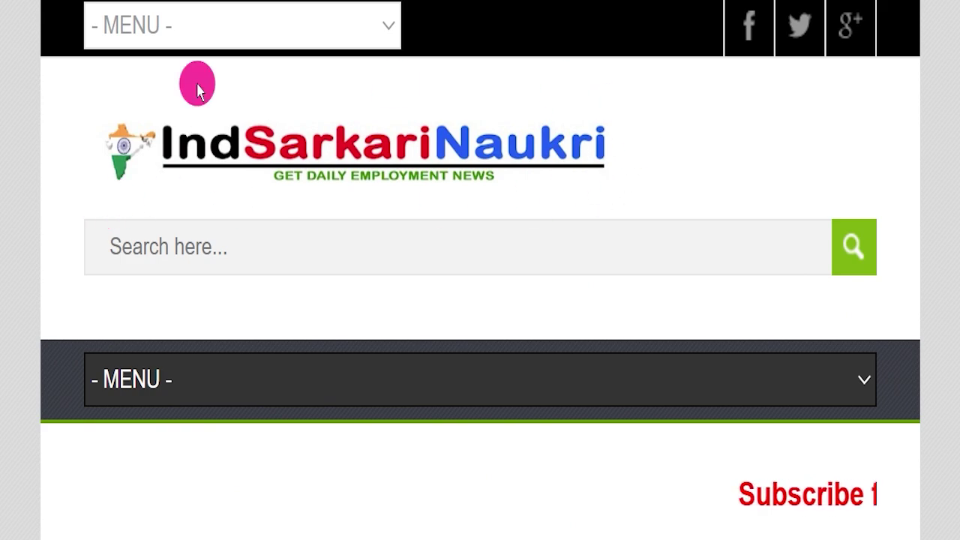
scroll(350, 274, "down", 5)
scroll(355, 281, "down", 6)
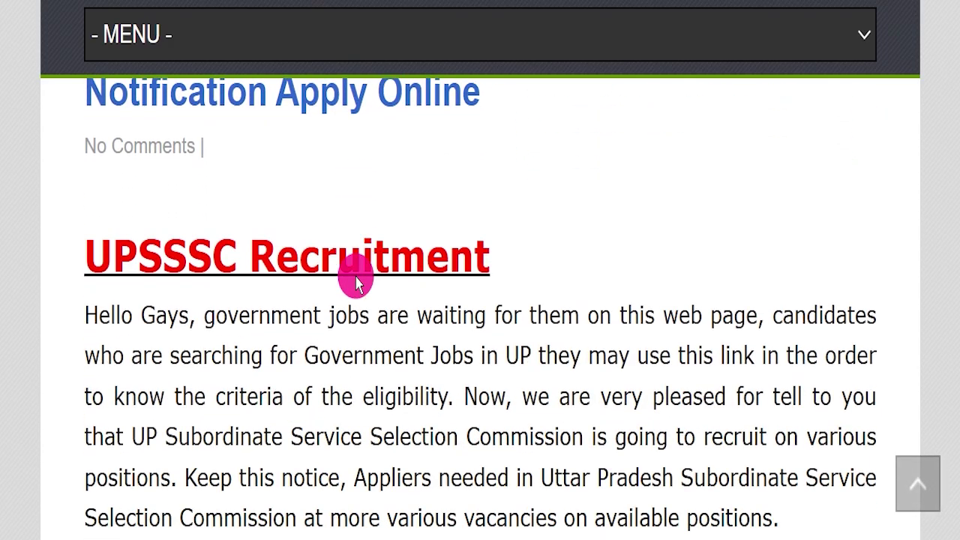
scroll(358, 273, "down", 1)
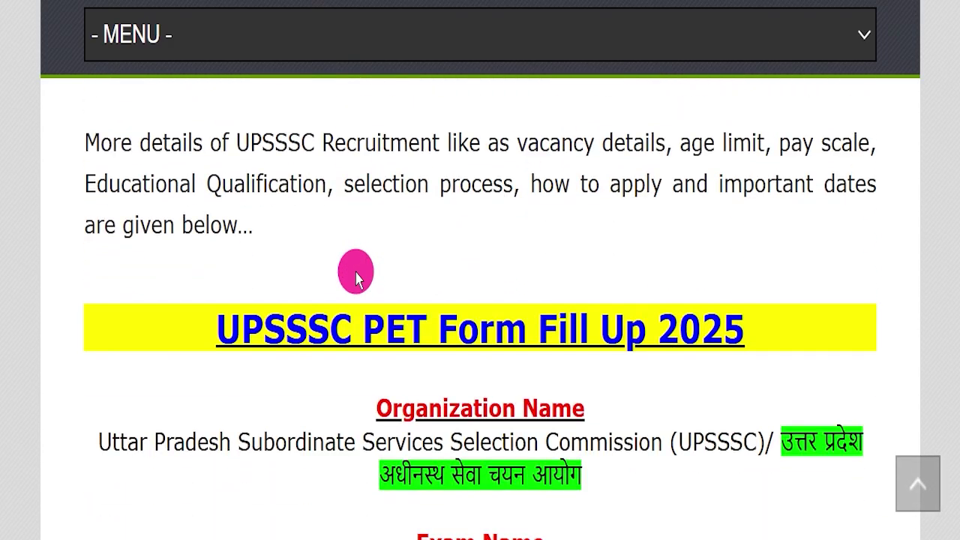
scroll(357, 275, "down", 4)
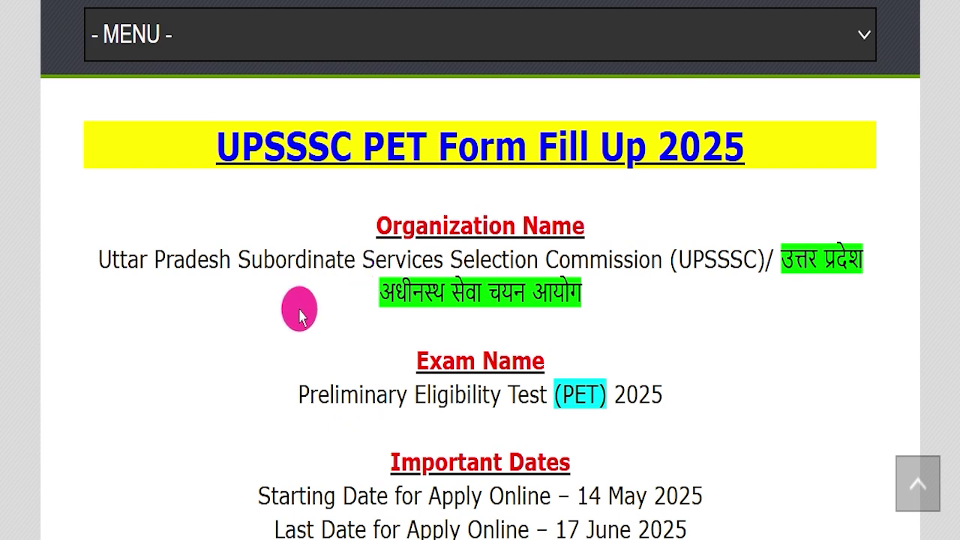
Highlight in turn the article's form fill-up heading, the organization name and the exam name
left_click_drag(139, 133, 765, 135)
left_click(759, 172)
left_click_drag(98, 255, 654, 249)
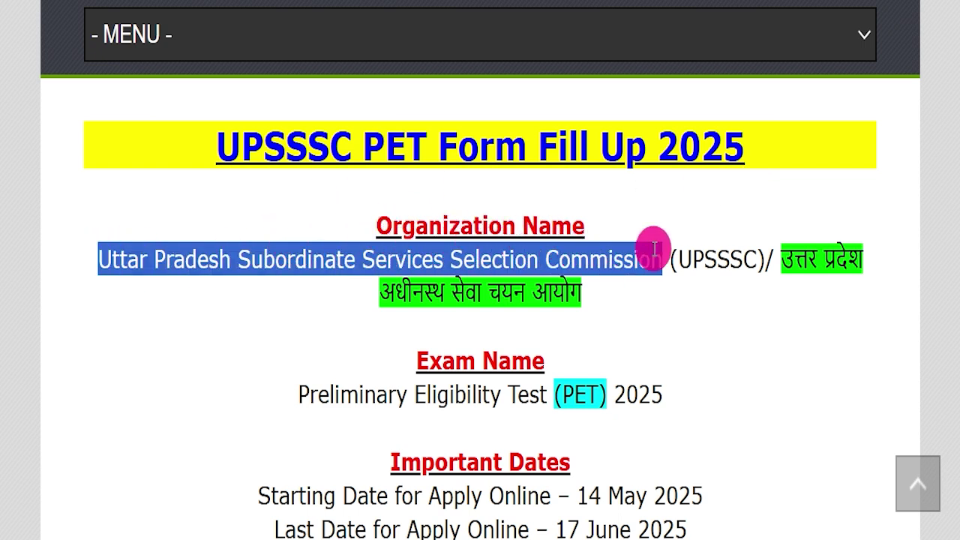
left_click(621, 311)
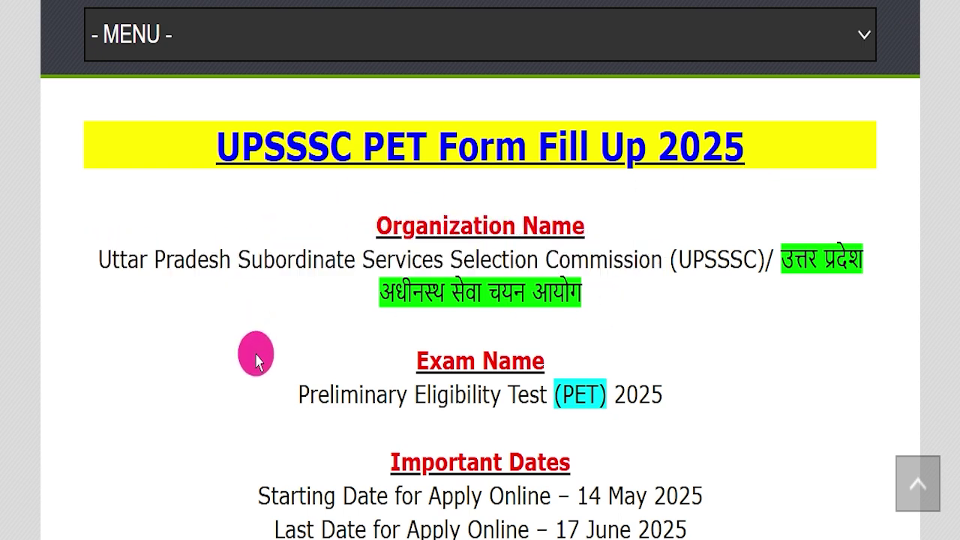
left_click_drag(235, 390, 685, 388)
left_click(686, 388)
Underline and tick the 17 June 2025 last date for applying online under Important Dates, and clear the marks
scroll(677, 349, "down", 1)
scroll(677, 349, "down", 1)
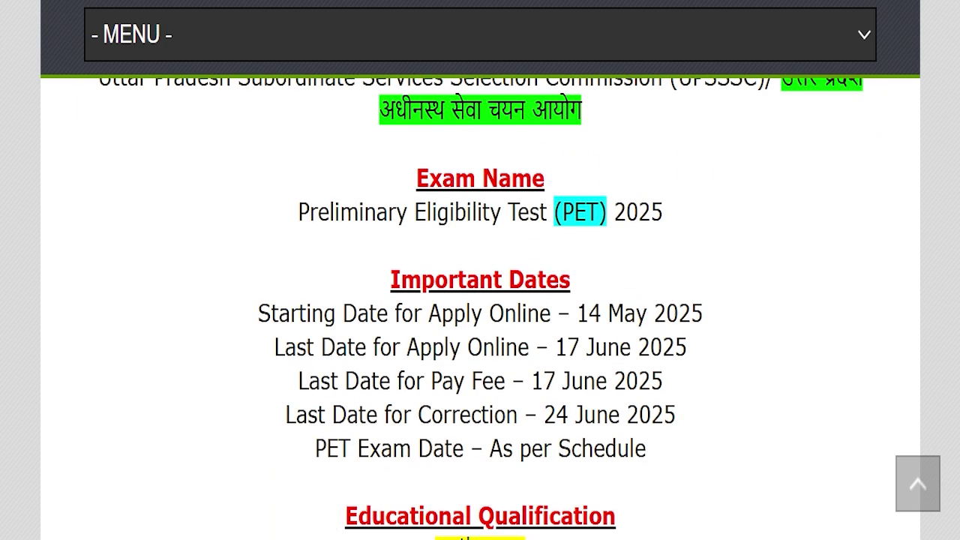
mouse_move(546, 362)
left_mouse_down()
mouse_move(700, 366)
mouse_move(832, 265)
left_mouse_up()
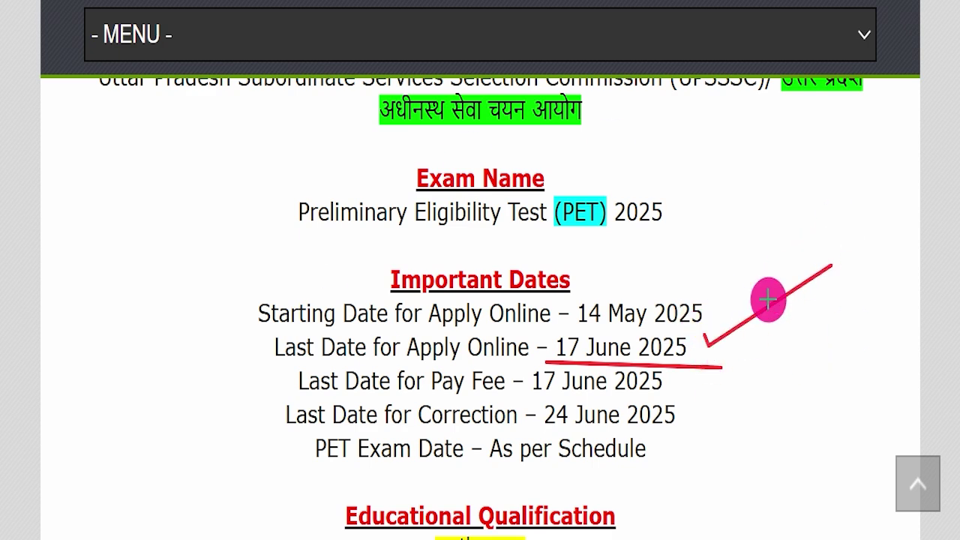
left_click(405, 1)
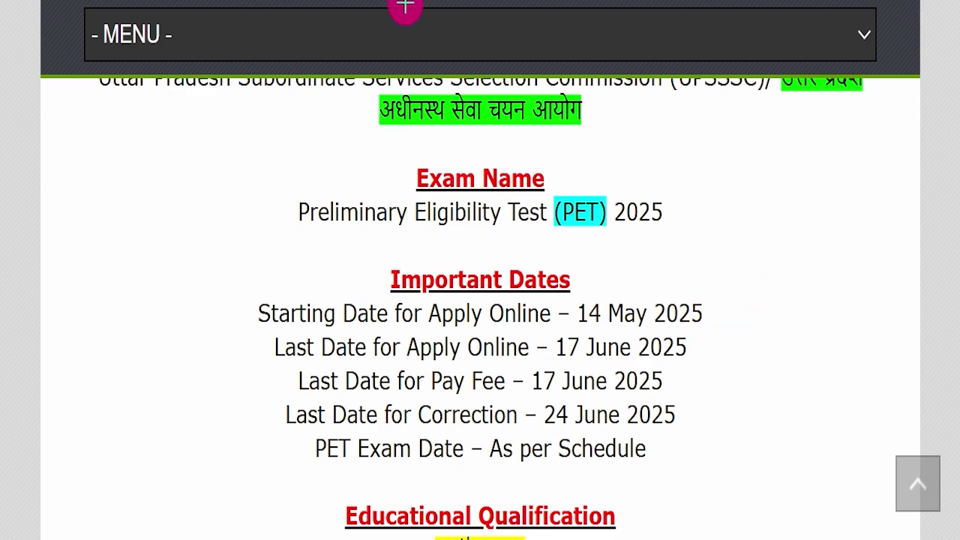
Highlight the educational qualification and the age limit in the article to review them
scroll(572, 272, "down", 4)
left_click_drag(375, 272, 589, 259)
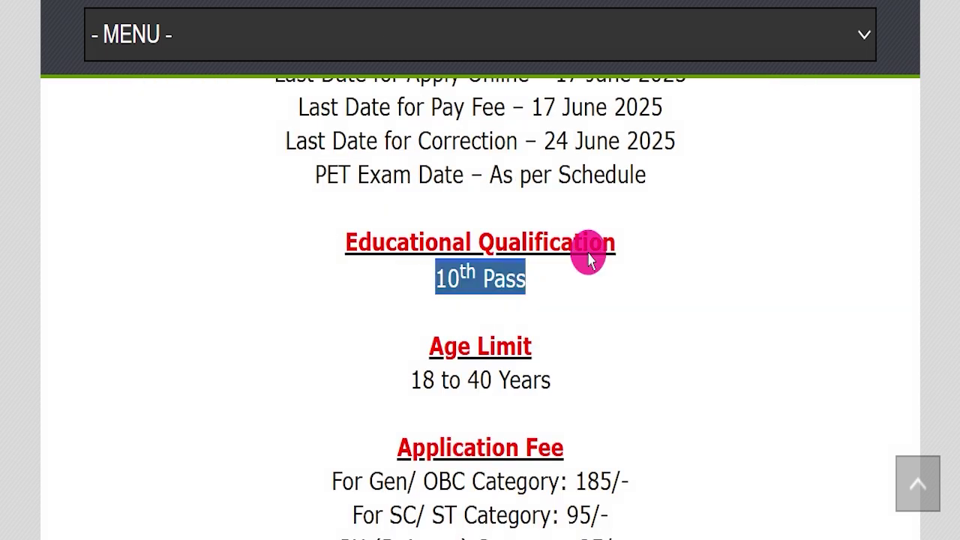
scroll(525, 263, "down", 1)
left_click_drag(349, 289, 542, 284)
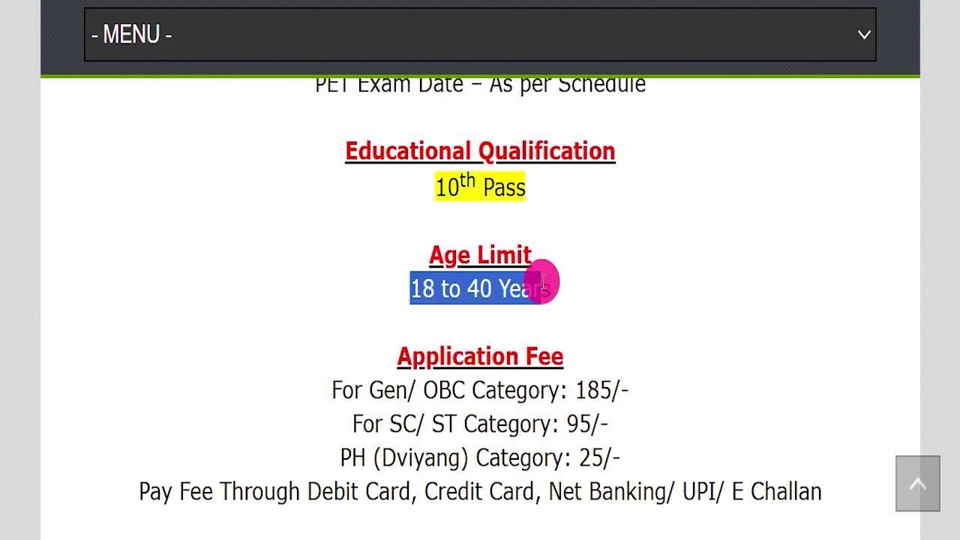
scroll(601, 286, "down", 2)
left_click(645, 243)
Highlight each category's application fee and the accepted payment methods in the Application Fee section
left_click_drag(294, 219, 678, 189)
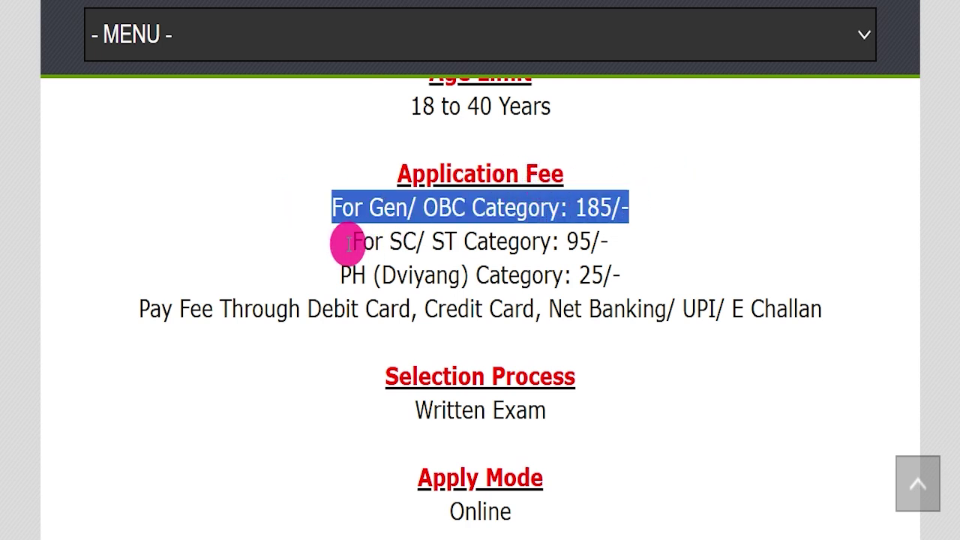
left_click_drag(281, 238, 648, 222)
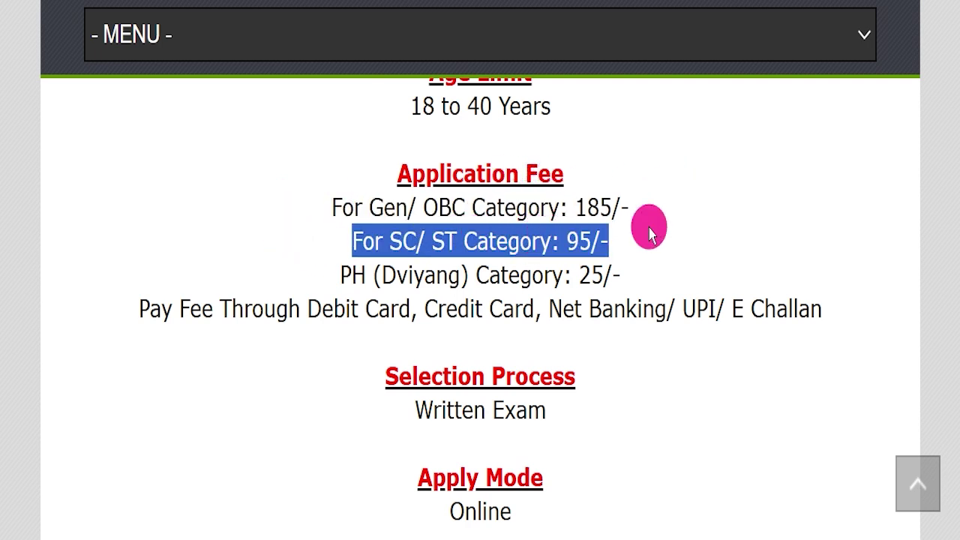
left_click_drag(333, 269, 665, 257)
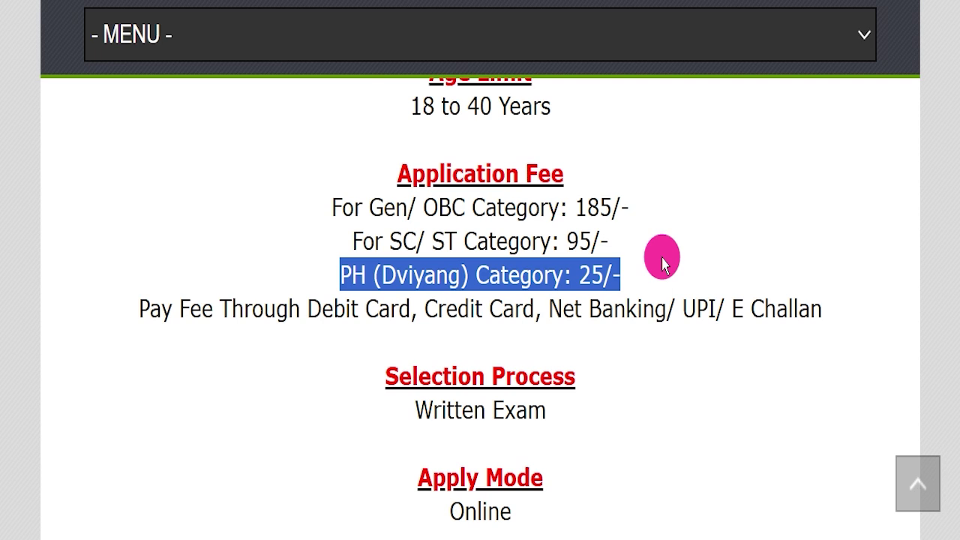
left_click_drag(306, 309, 835, 303)
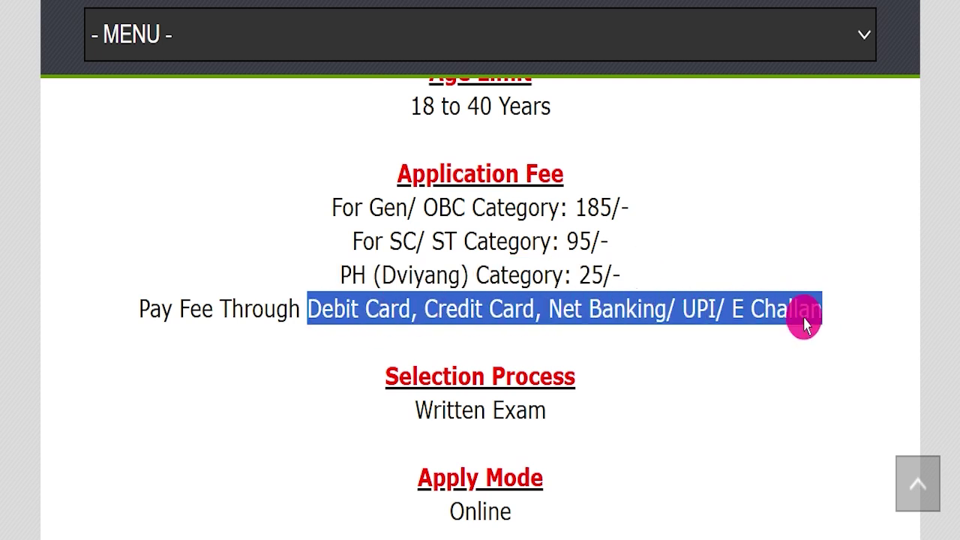
Highlight the text under Selection Process and the Job Location section to review them
scroll(643, 390, "down", 1)
left_click_drag(353, 319, 559, 313)
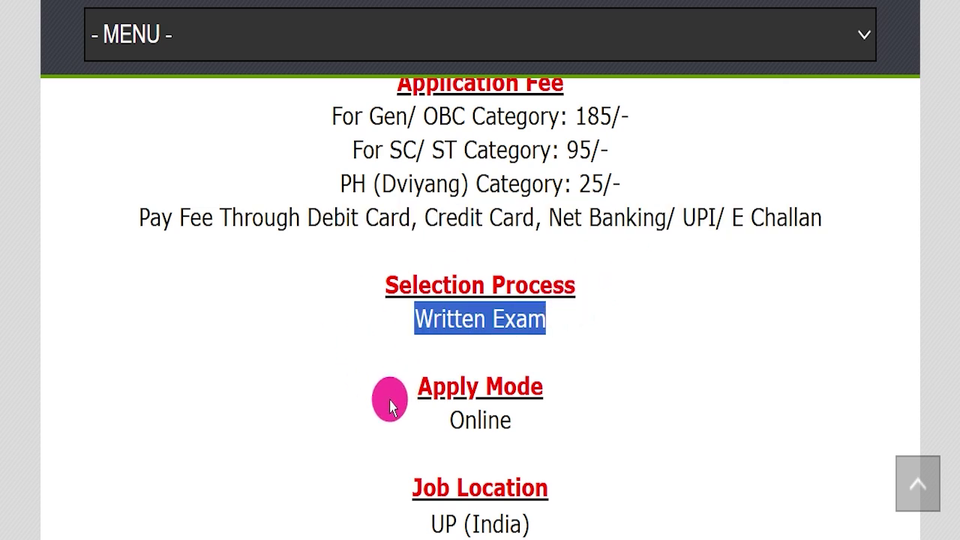
scroll(564, 380, "down", 1)
left_click_drag(388, 413, 328, 397)
Highlight the official website address and the Official Notification Pdf entry under Important Links
scroll(498, 300, "down", 2)
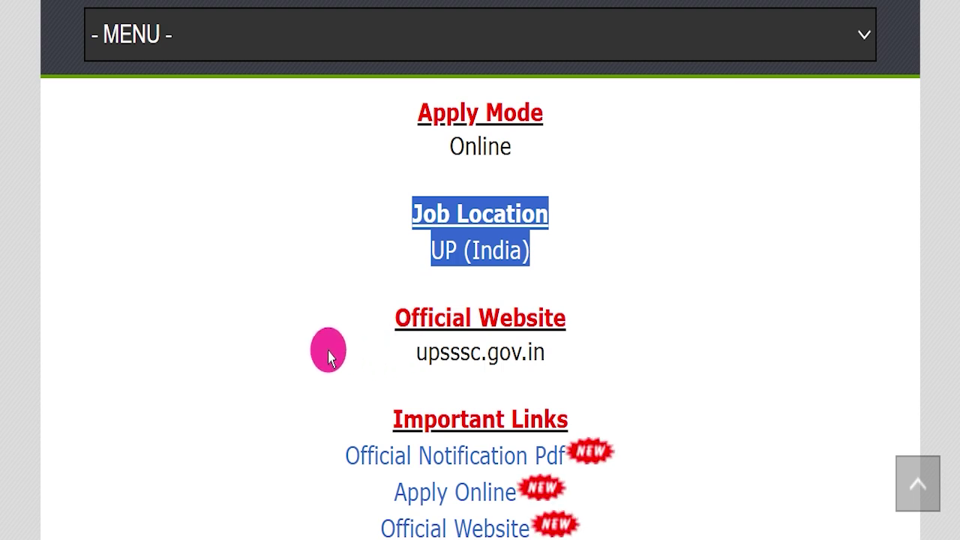
left_click_drag(332, 347, 609, 353)
scroll(611, 343, "down", 1)
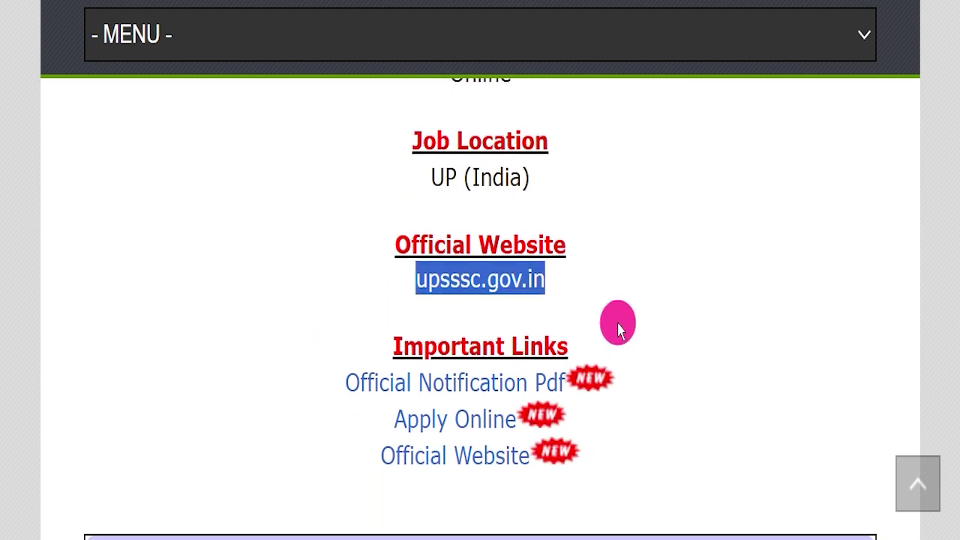
left_click(630, 315)
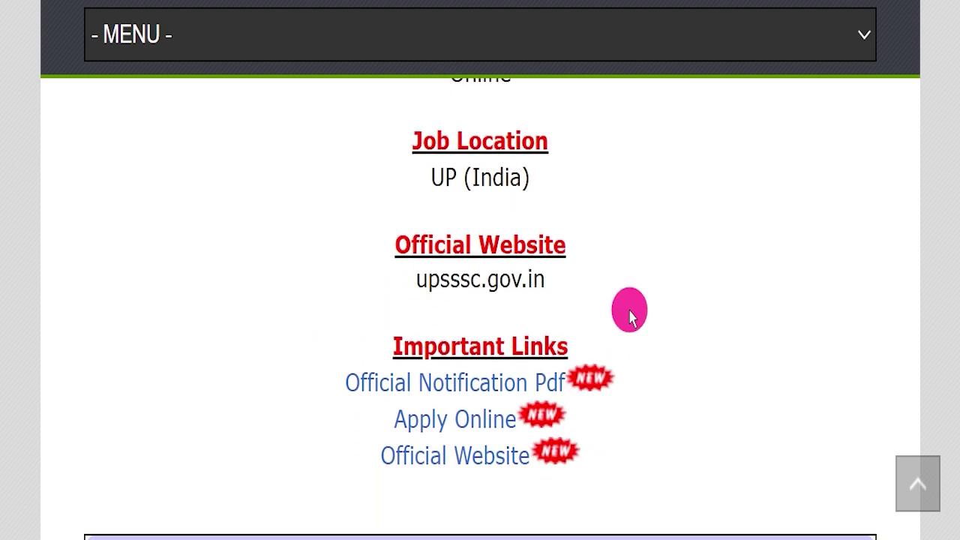
left_click_drag(349, 332, 671, 395)
left_click(460, 375)
left_click_drag(295, 381, 568, 371)
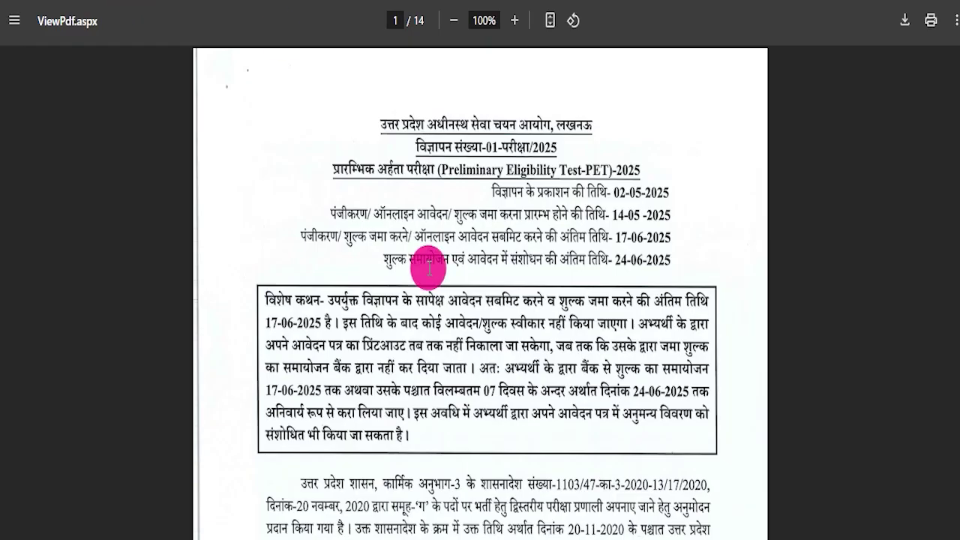
Read through the PET 2025 notification PDF, covering the important dates, online application process, application corrections, age relaxation and general instructions
scroll(429, 268, "down", 6)
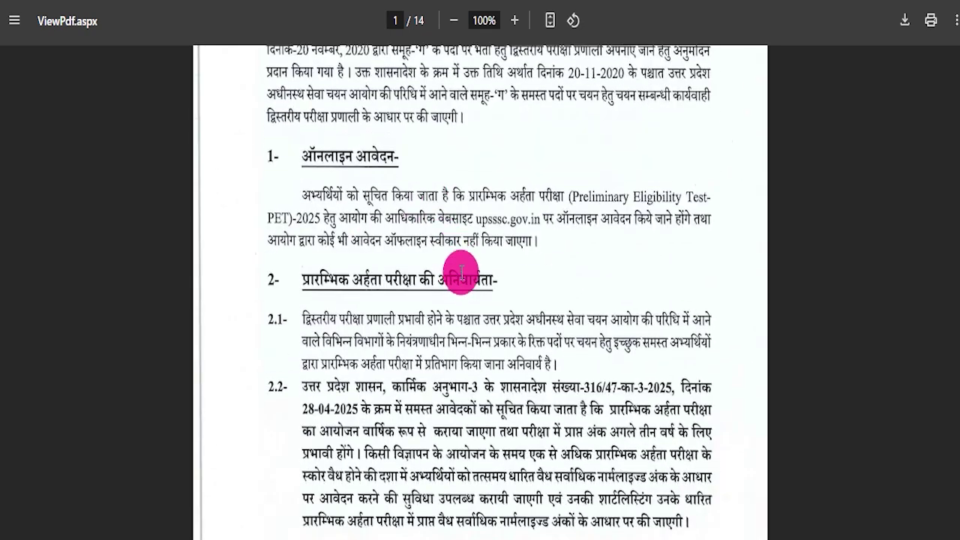
scroll(365, 234, "down", 15)
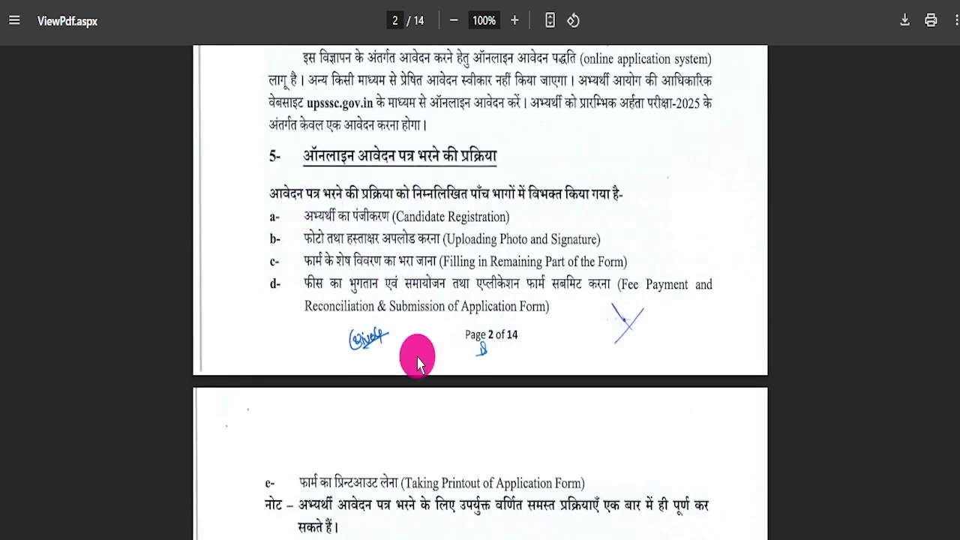
scroll(399, 270, "down", 10)
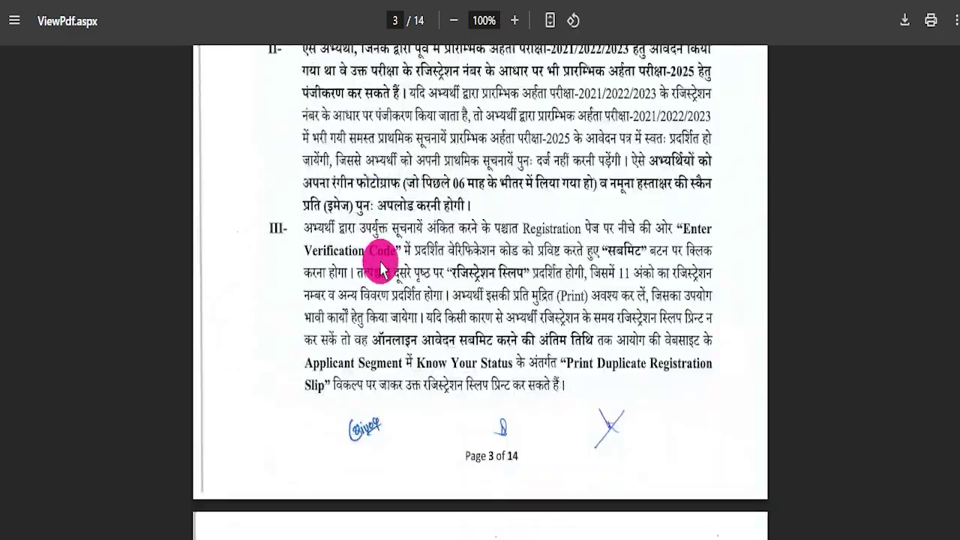
scroll(398, 278, "down", 8)
scroll(397, 188, "up", 3)
scroll(375, 300, "down", 7)
scroll(370, 304, "down", 20)
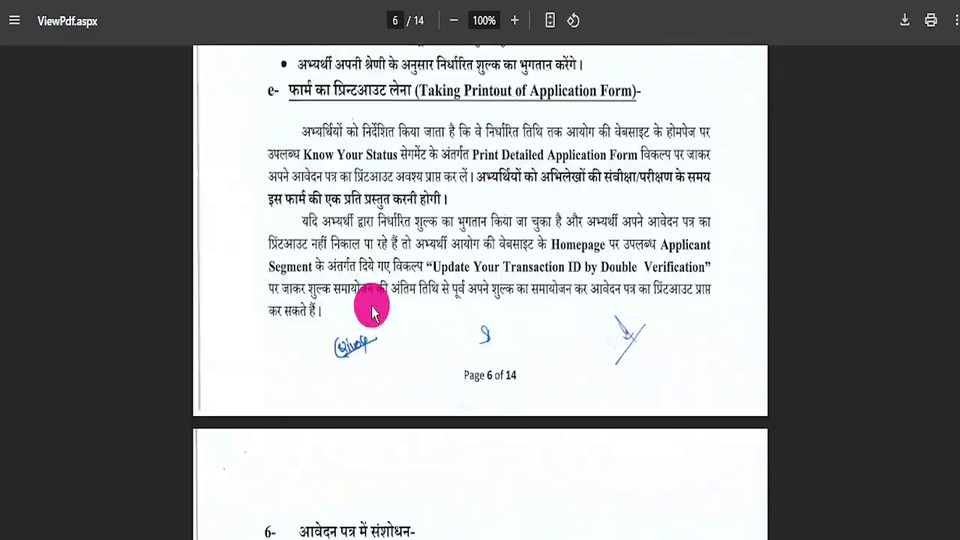
scroll(372, 307, "up", 6)
scroll(440, 235, "down", 10)
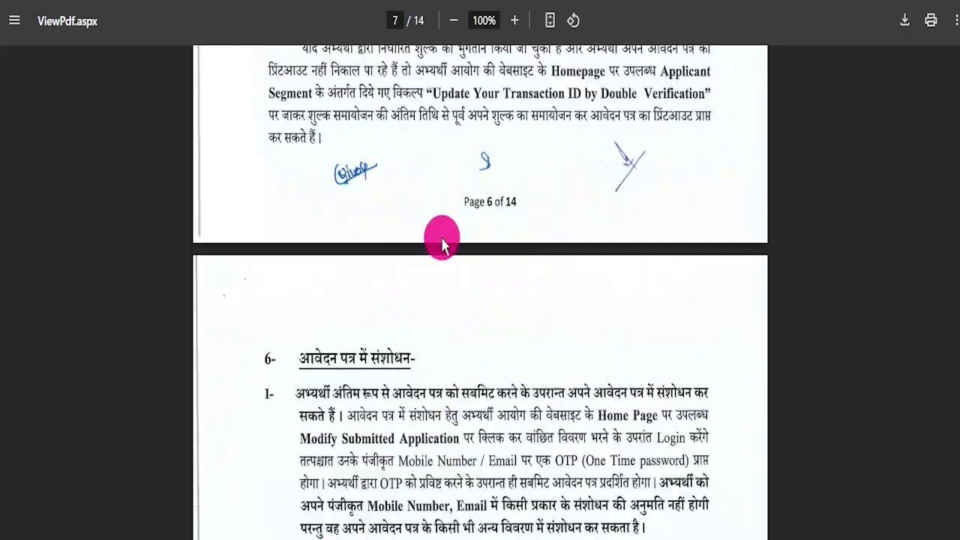
scroll(442, 244, "down", 12)
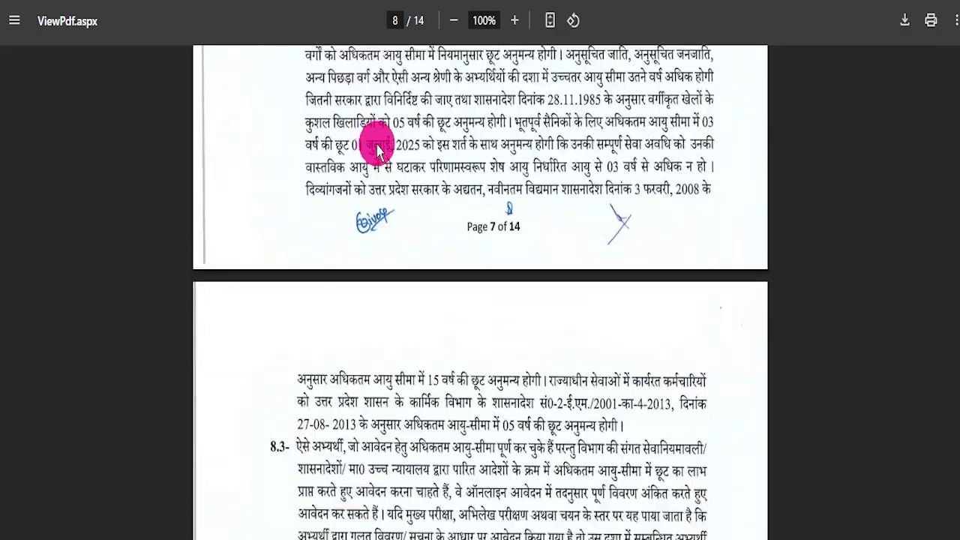
scroll(448, 237, "down", 20)
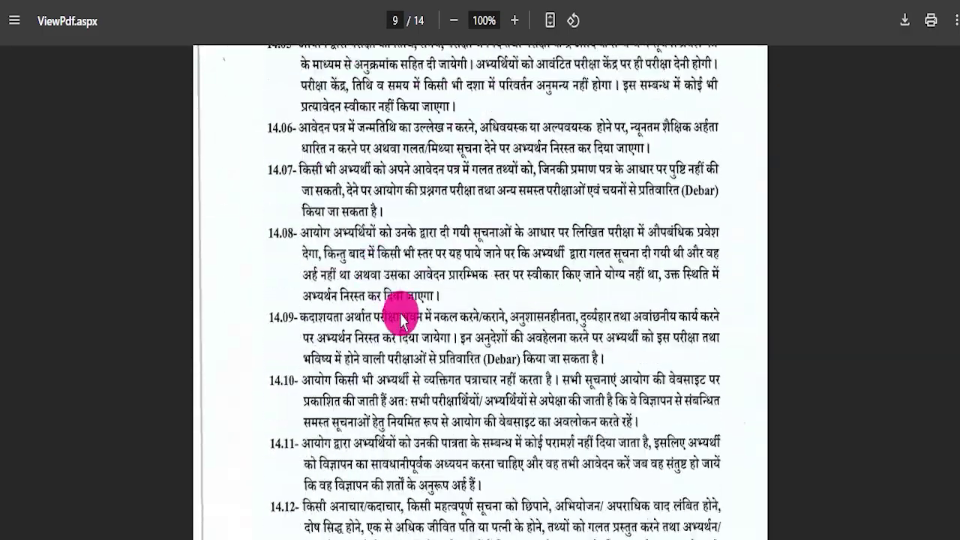
Examine the PET syllabus in the notification's appendix, and return to the first page of the PDF
scroll(426, 304, "down", 15)
scroll(420, 236, "up", 5)
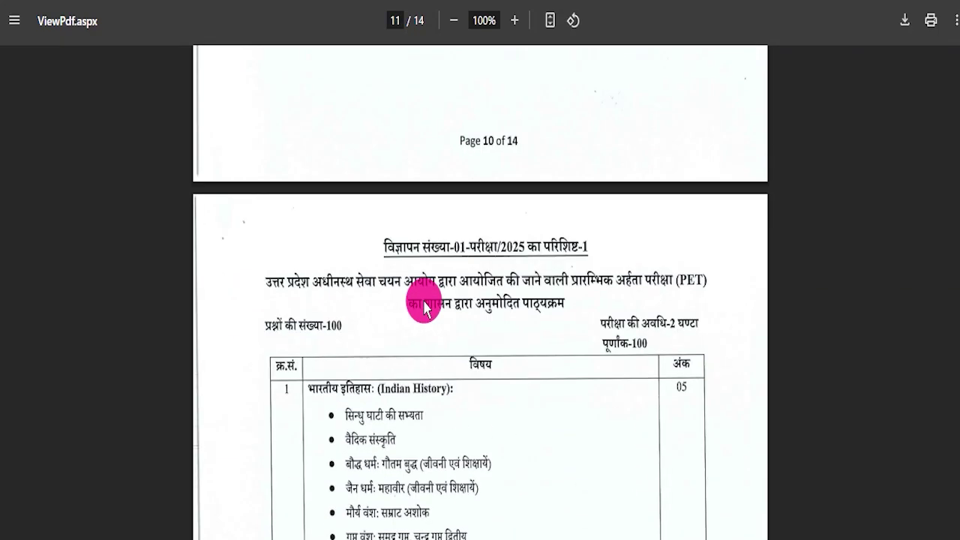
scroll(466, 289, "down", 5)
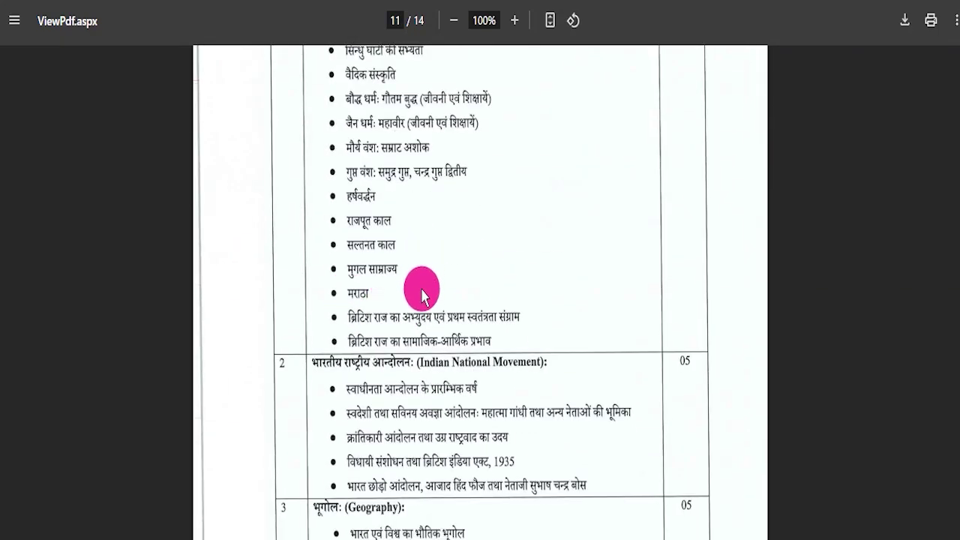
scroll(422, 299, "down", 20)
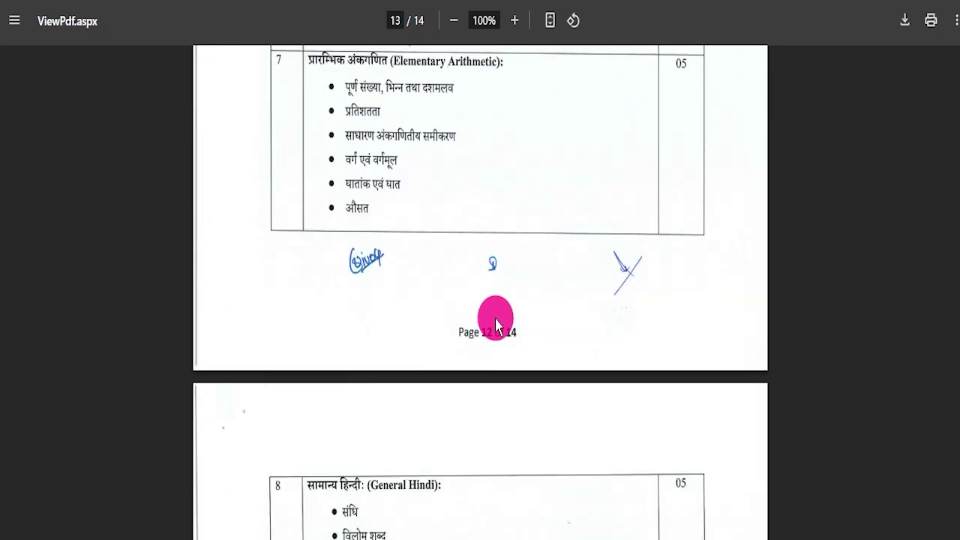
scroll(699, 401, "down", 1)
left_click_drag(959, 518, 959, 60)
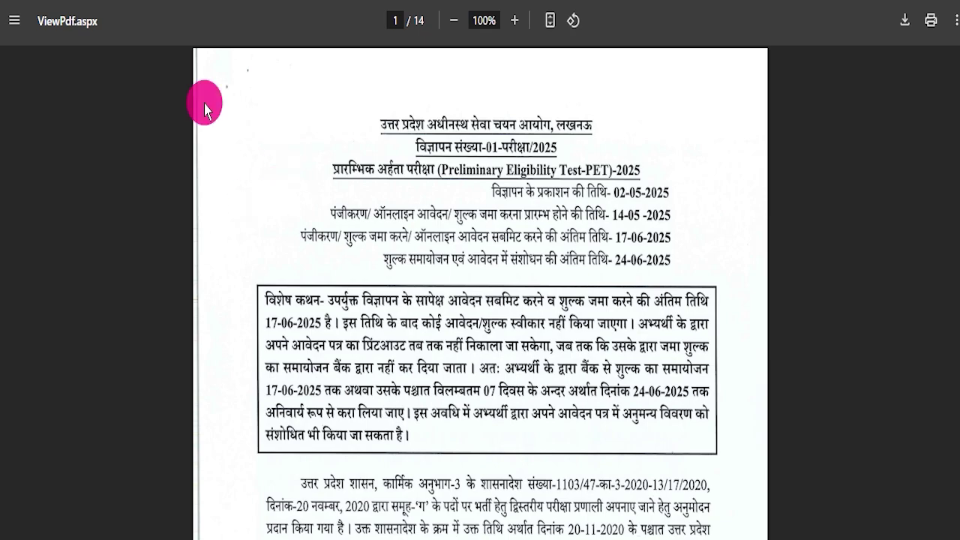
Close the notification PDF and start applying for the Preliminary Eligibility Test (PET) from the UPSSSC examination notifications
key("ctrl+w")
left_click_drag(350, 405, 517, 418)
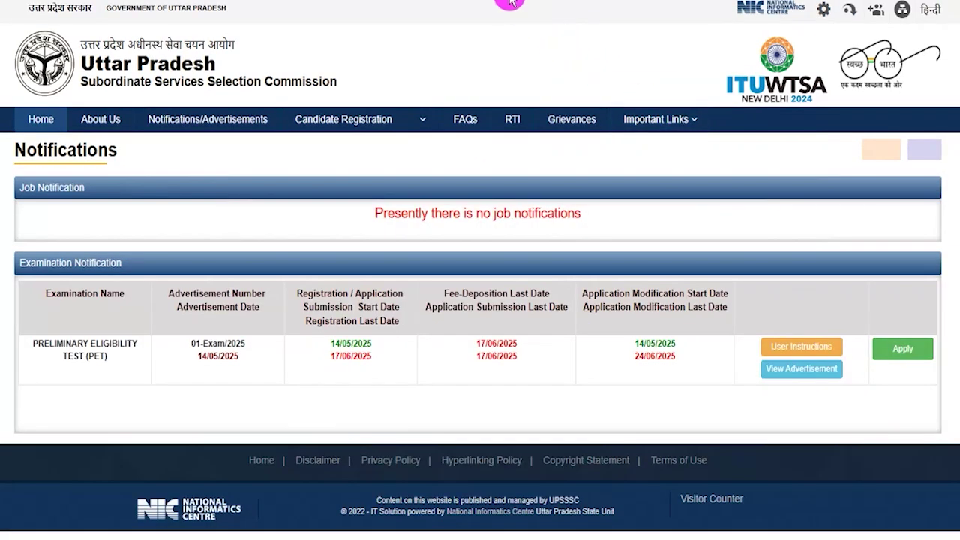
mouse_move(16, 324)
left_mouse_down()
mouse_move(303, 373)
mouse_move(615, 399)
mouse_move(669, 388)
mouse_move(944, 381)
mouse_move(940, 390)
left_mouse_up()
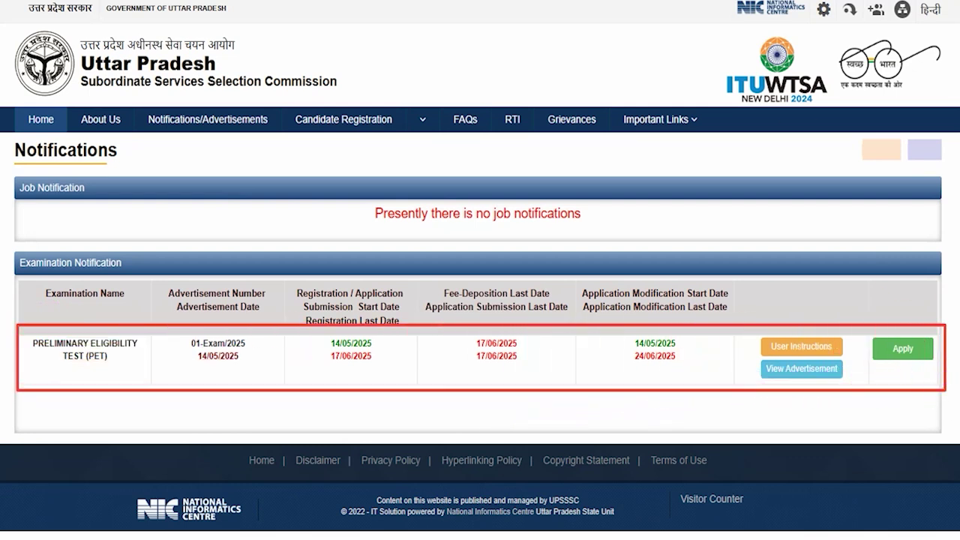
left_click_drag(825, 429, 879, 364)
left_click(884, 358)
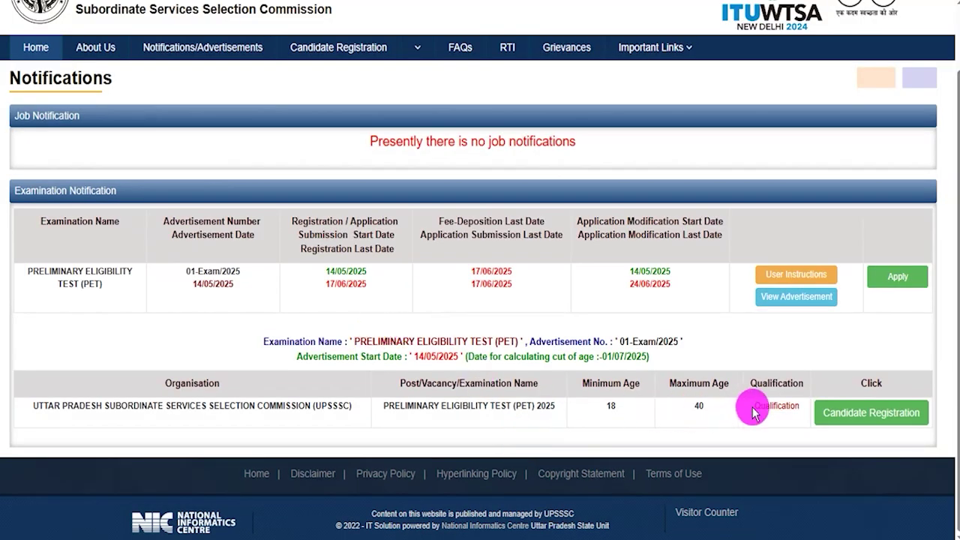
Open the qualification details for PET 2025, review the mandatory and optional qualifications, and close that page
left_click(779, 407)
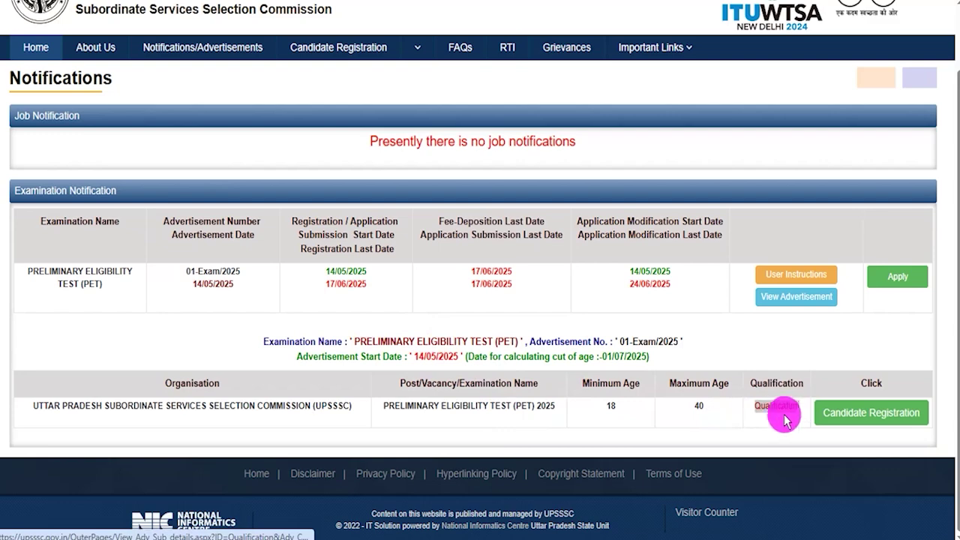
left_click(779, 409)
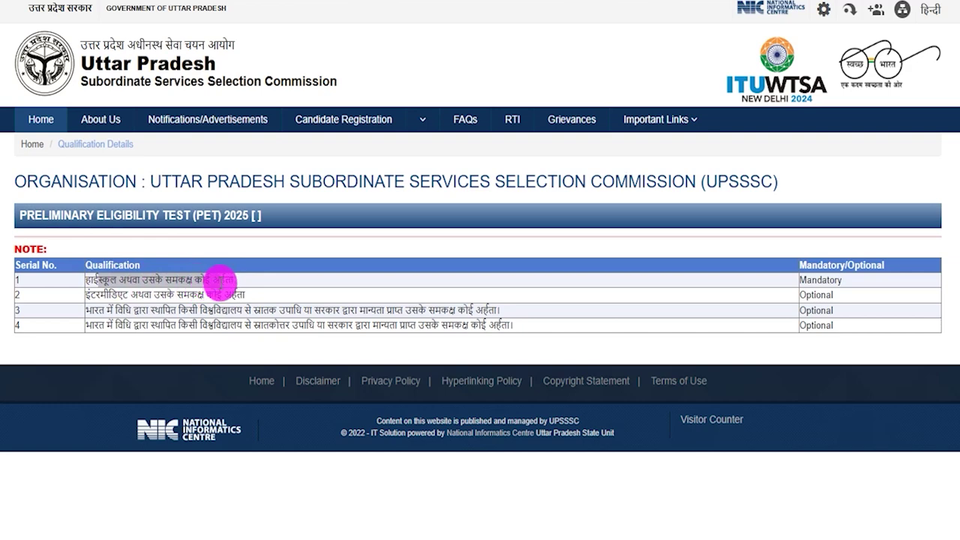
left_click(141, 295)
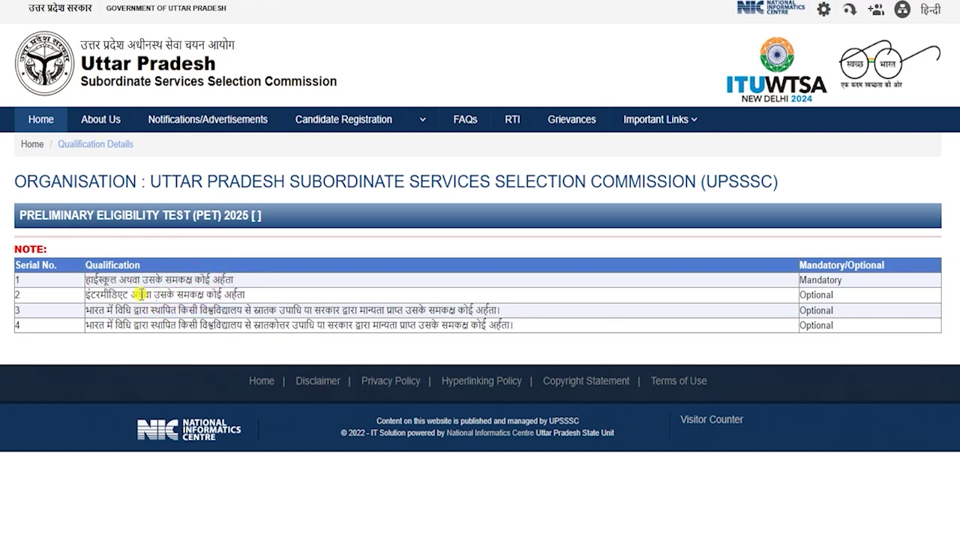
left_click_drag(178, 292, 130, 293)
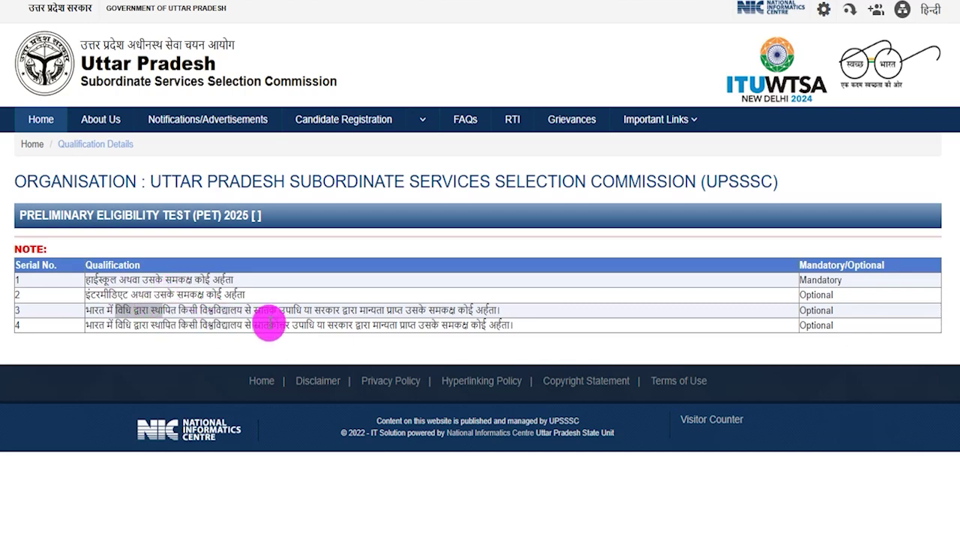
key("ctrl+w")
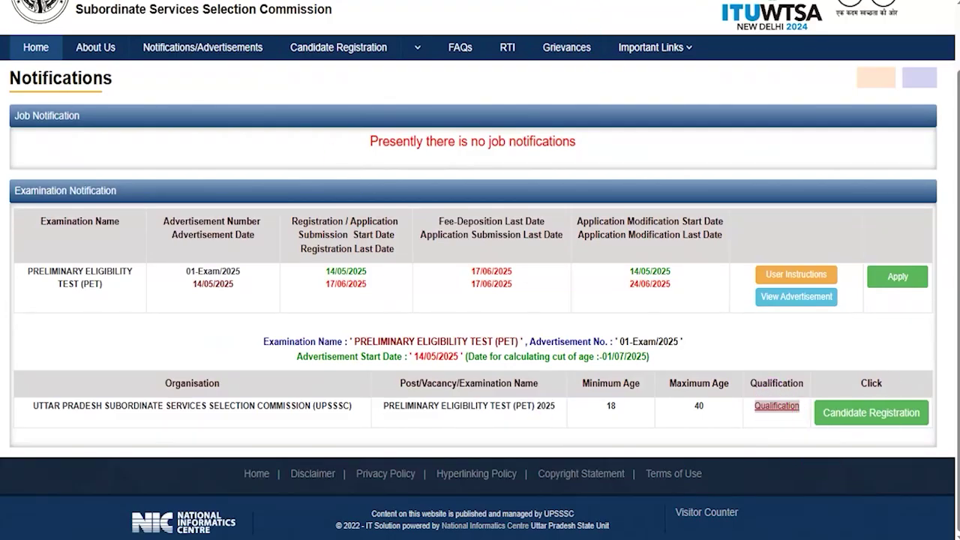
Open the candidate registration for PET 2025 and accept the eligibility declaration
left_click_drag(663, 455, 818, 424)
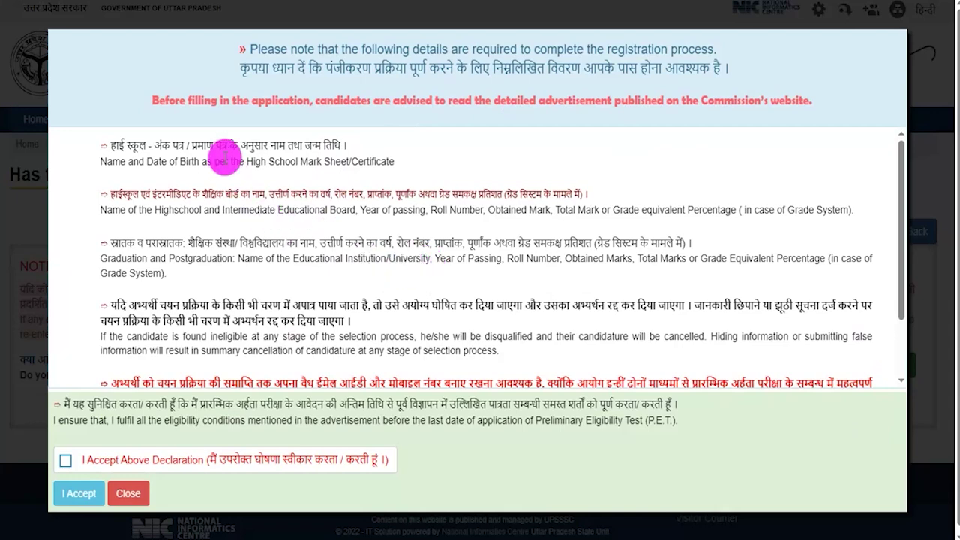
left_click(66, 460)
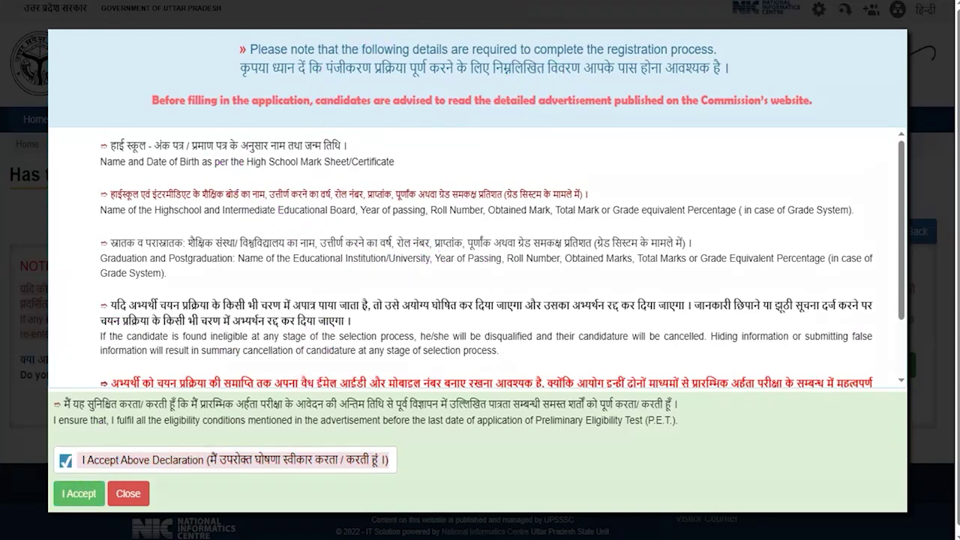
left_click_drag(230, 316, 102, 474)
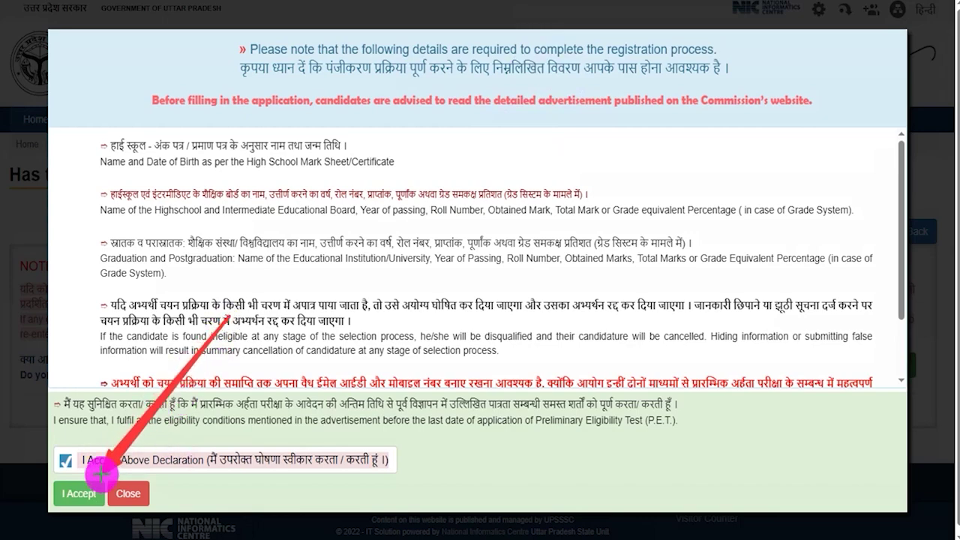
left_click(93, 496)
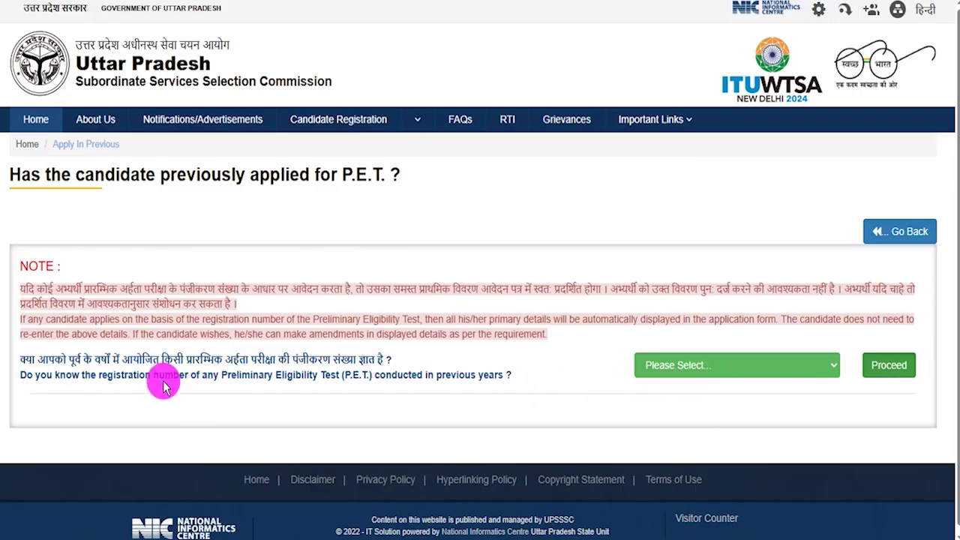
Answer Yes to knowing a previous P.E.T. registration number and proceed to the registration number entry
left_click_drag(162, 362, 301, 358)
left_click(705, 368)
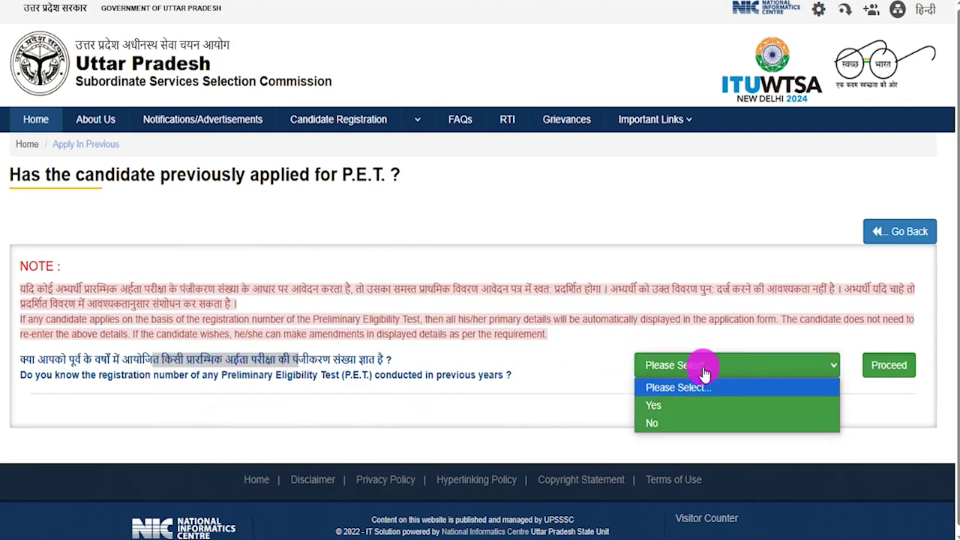
left_click(681, 405)
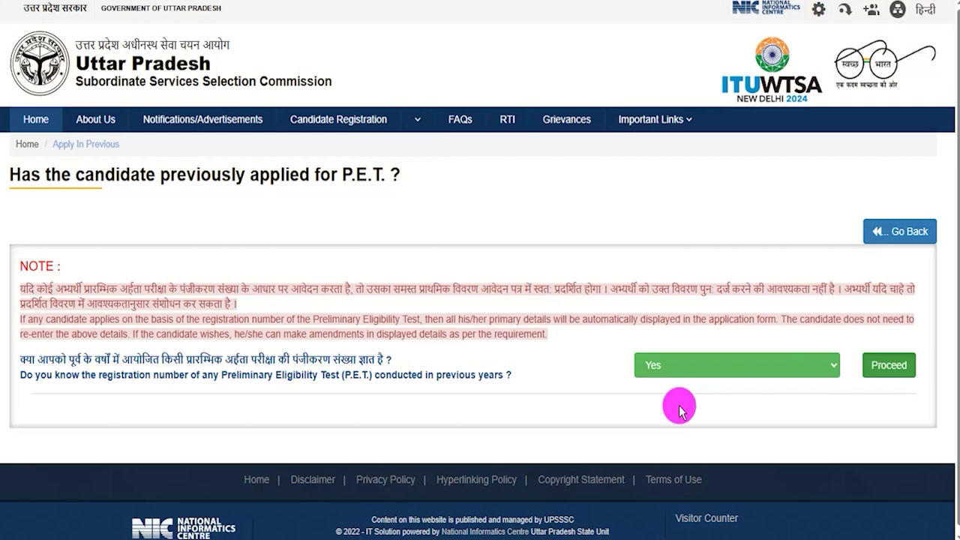
left_click(883, 366)
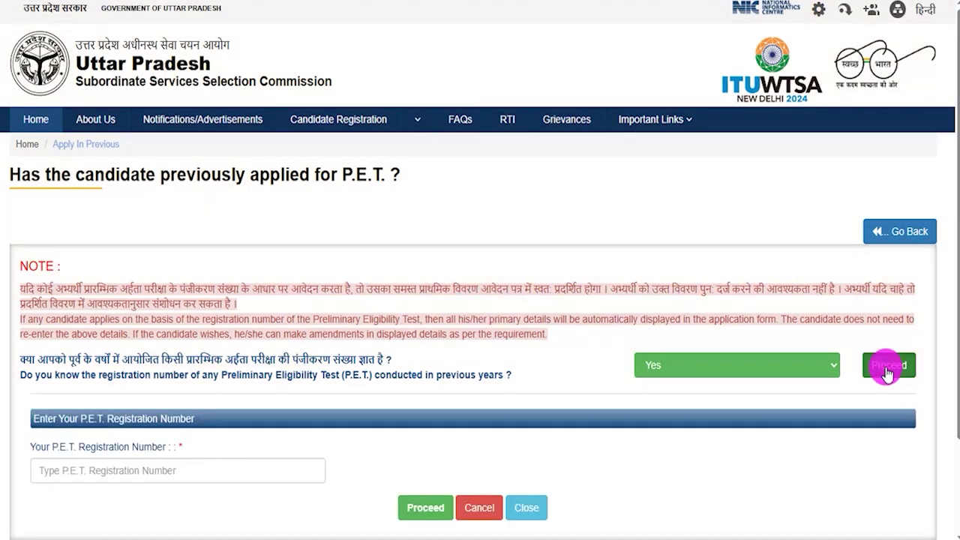
scroll(423, 332, "down", 2)
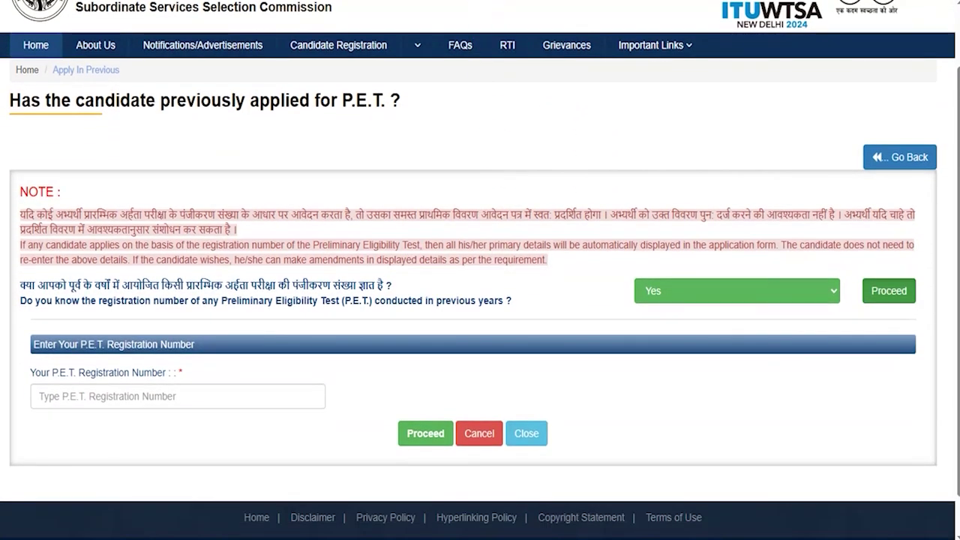
left_click_drag(204, 403, 244, 364)
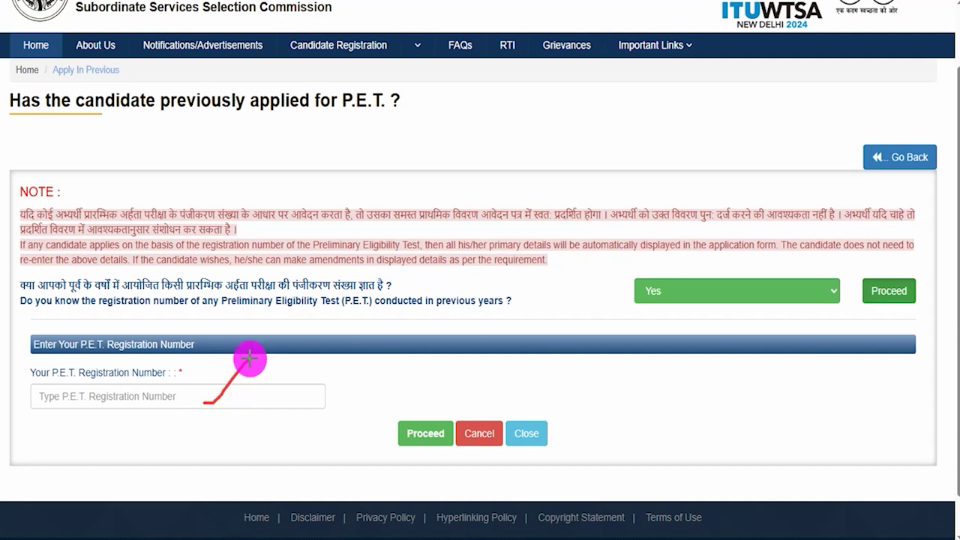
left_click_drag(234, 401, 266, 384)
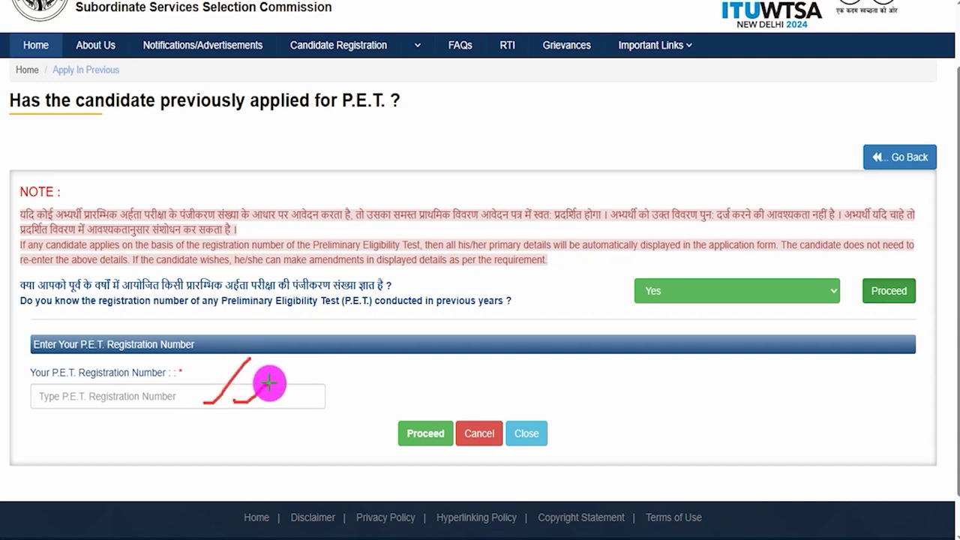
left_click_drag(219, 429, 400, 435)
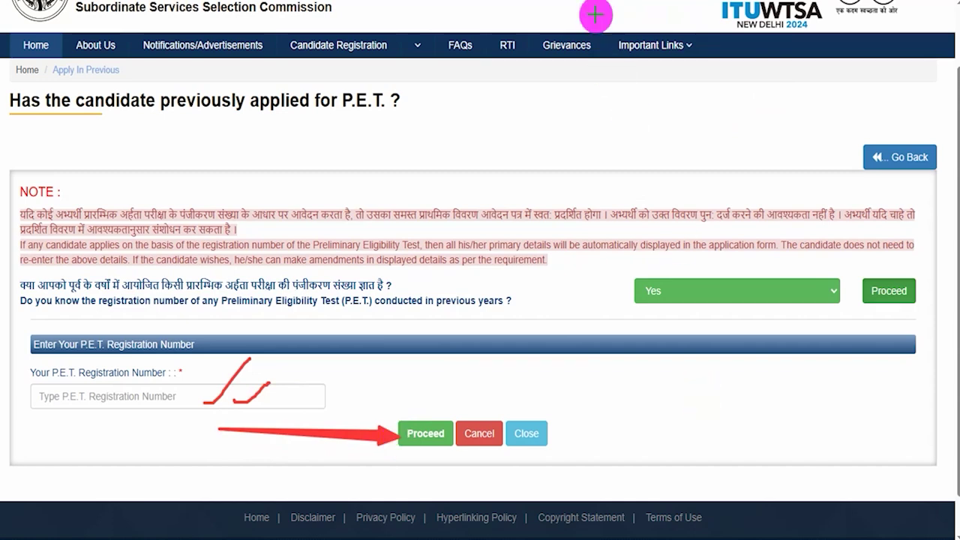
key("Escape")
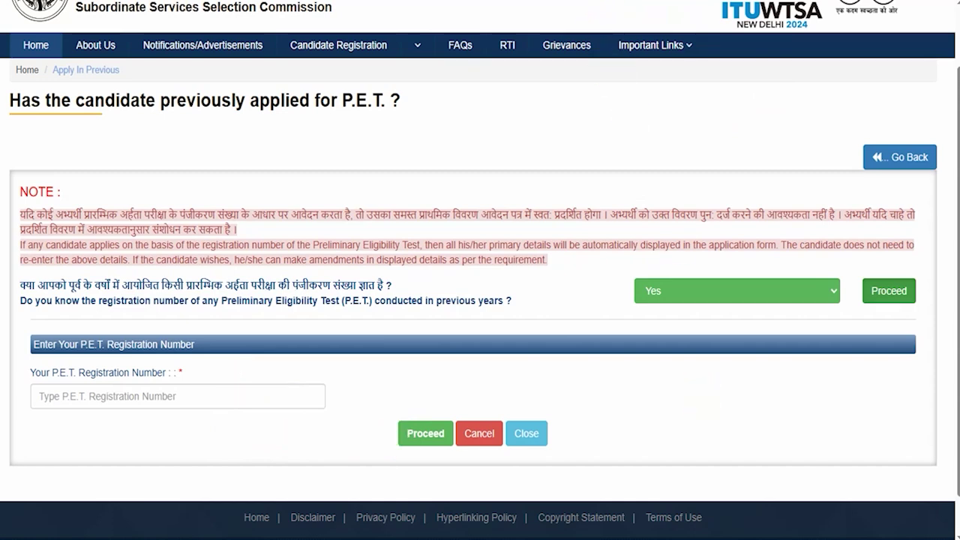
Answer No to knowing a previous P.E.T. registration number and proceed to the blank application form
left_click(697, 292)
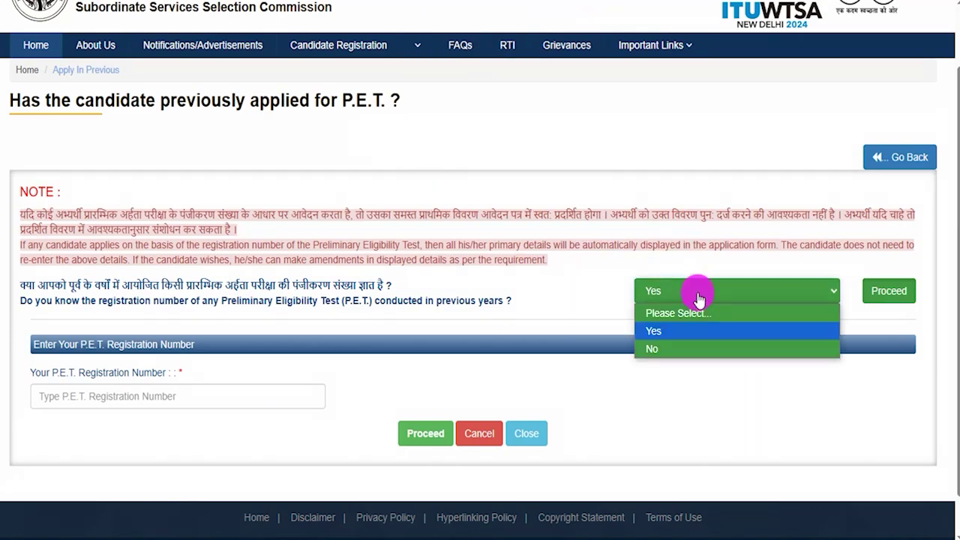
left_click(655, 348)
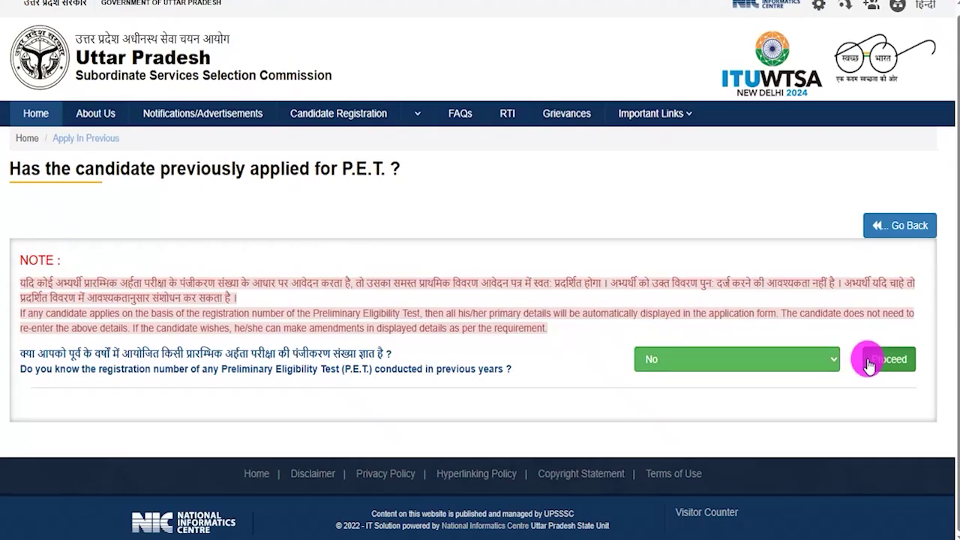
left_click(889, 361)
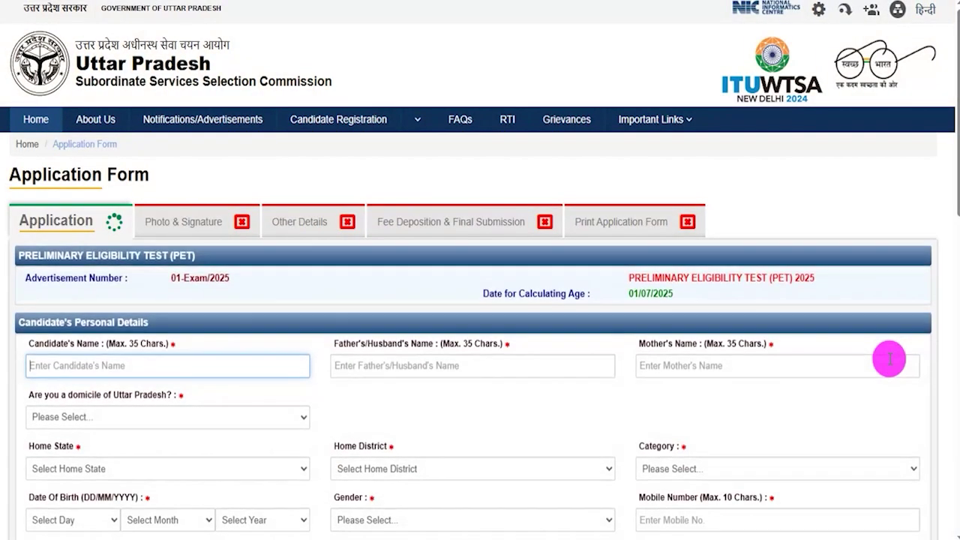
left_click(319, 394)
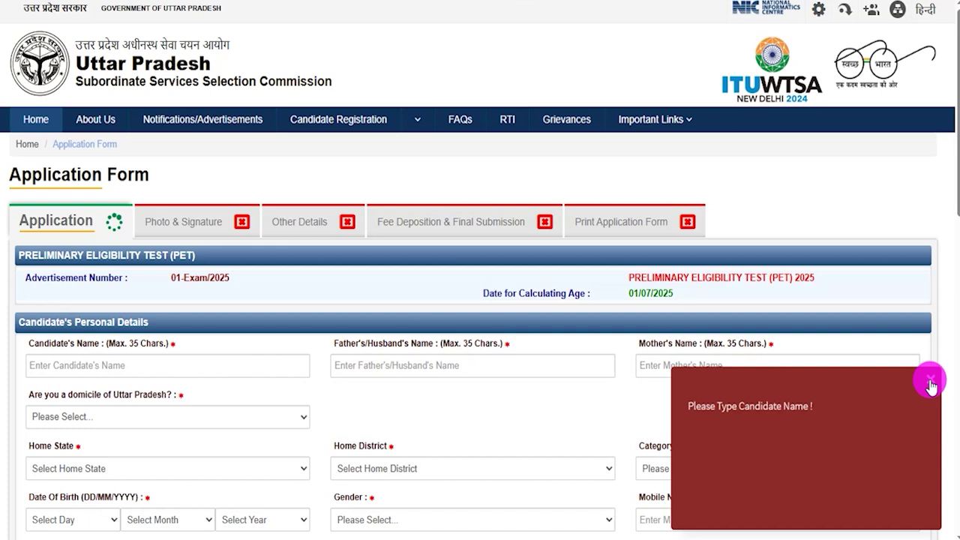
Dismiss the candidate name message and answer Yes to being a domicile of Uttar Pradesh
left_click(931, 381)
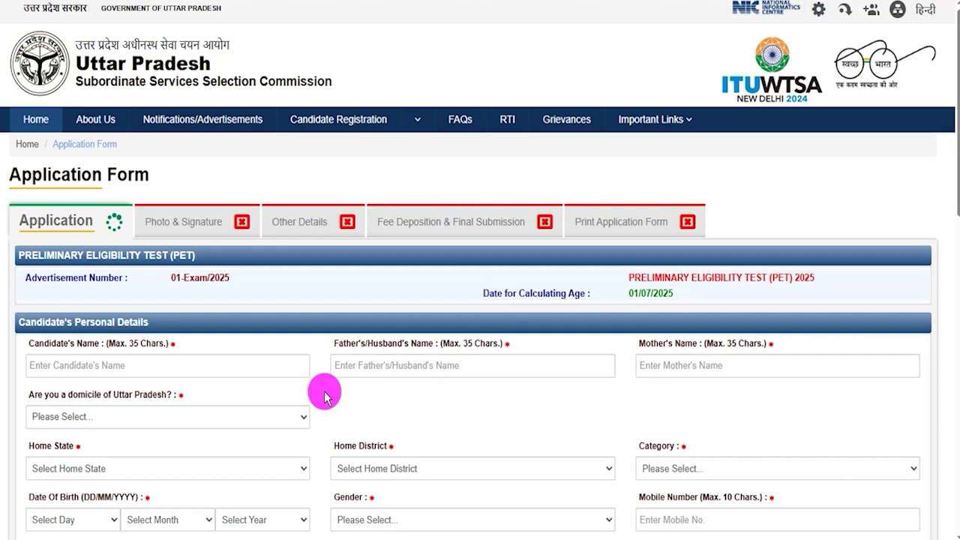
key("Down")
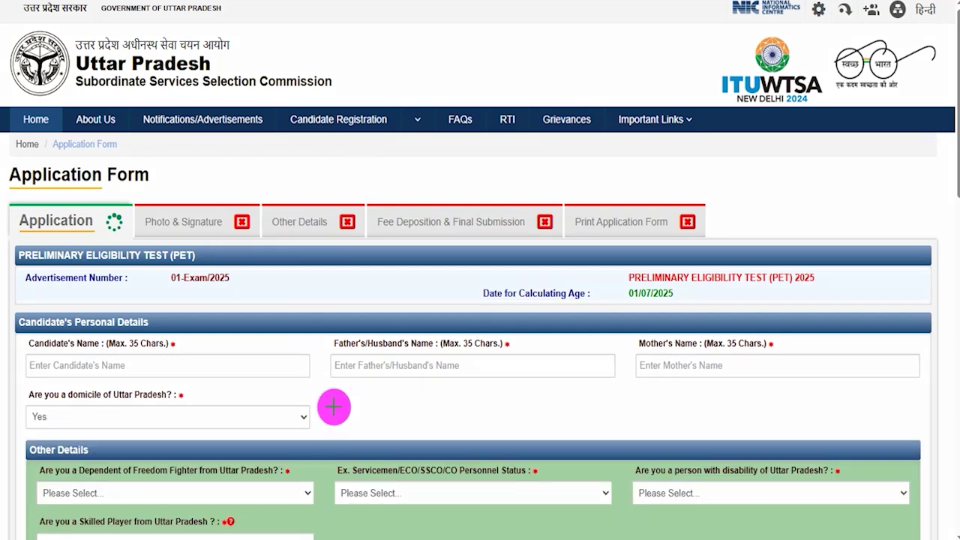
left_click_drag(215, 369, 242, 344)
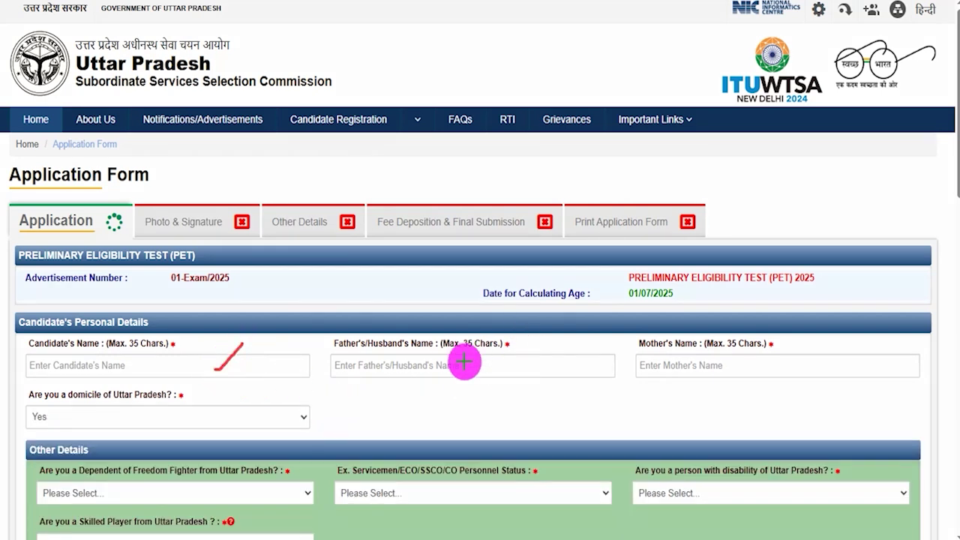
left_click_drag(523, 364, 556, 339)
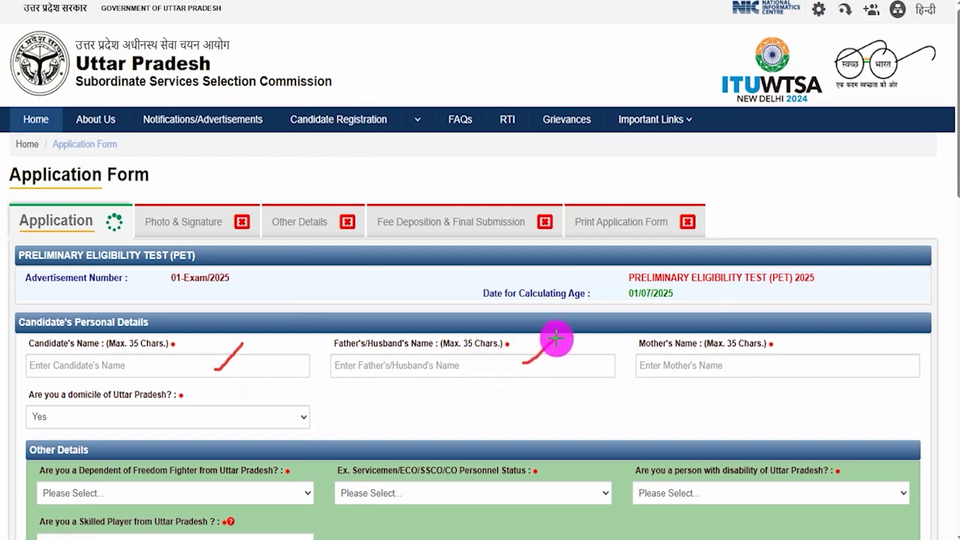
mouse_move(799, 367)
left_mouse_down()
mouse_move(817, 367)
mouse_move(838, 340)
left_mouse_up()
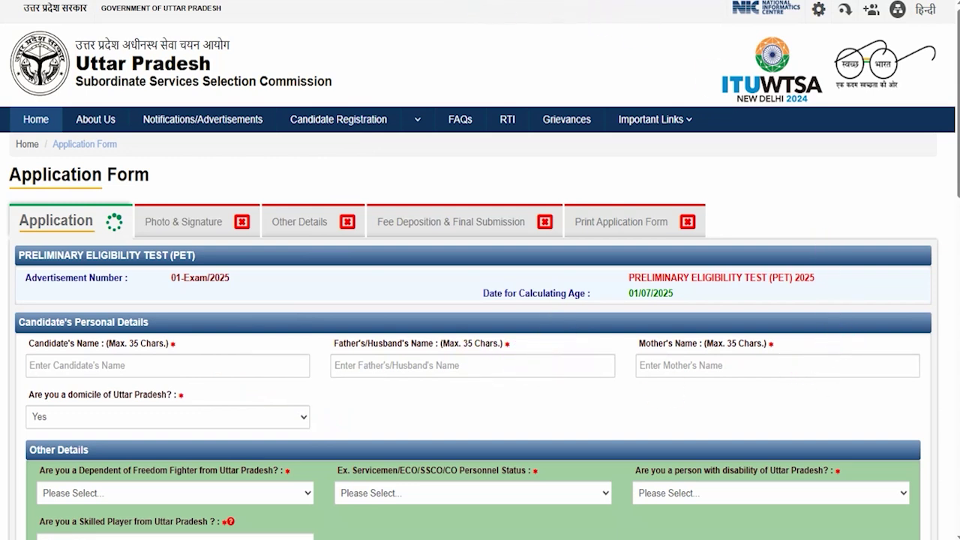
Change the Uttar Pradesh domicile answer to No and acknowledge the caste category and domicile notice
left_click(130, 424)
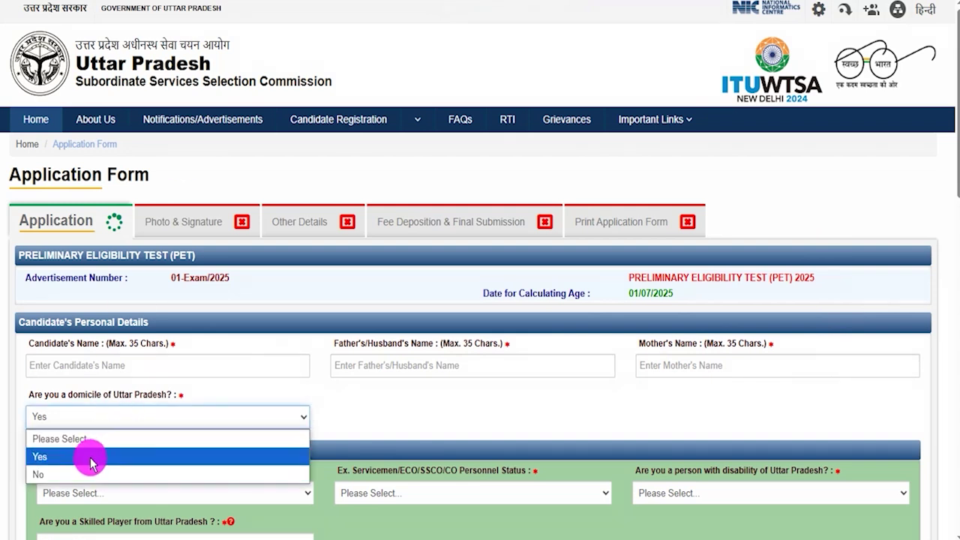
left_click(70, 474)
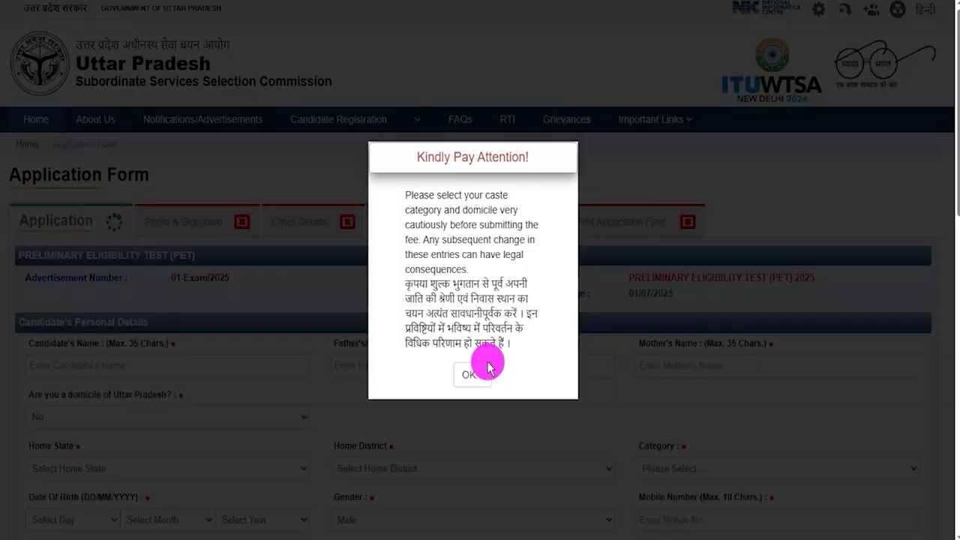
left_click(488, 368)
Set the Uttar Pradesh domicile answer back to Yes and acknowledge the notice
left_click(93, 418)
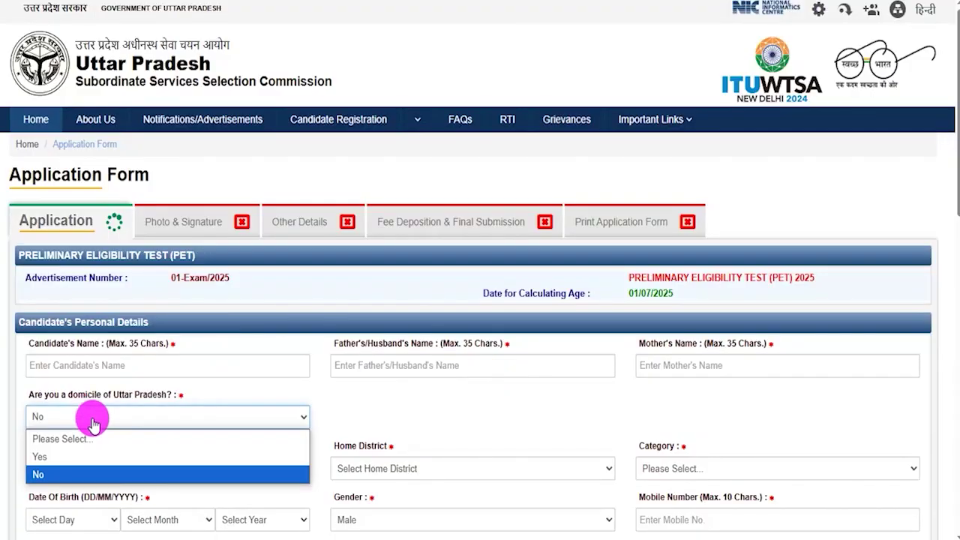
left_click(59, 458)
left_click(454, 377)
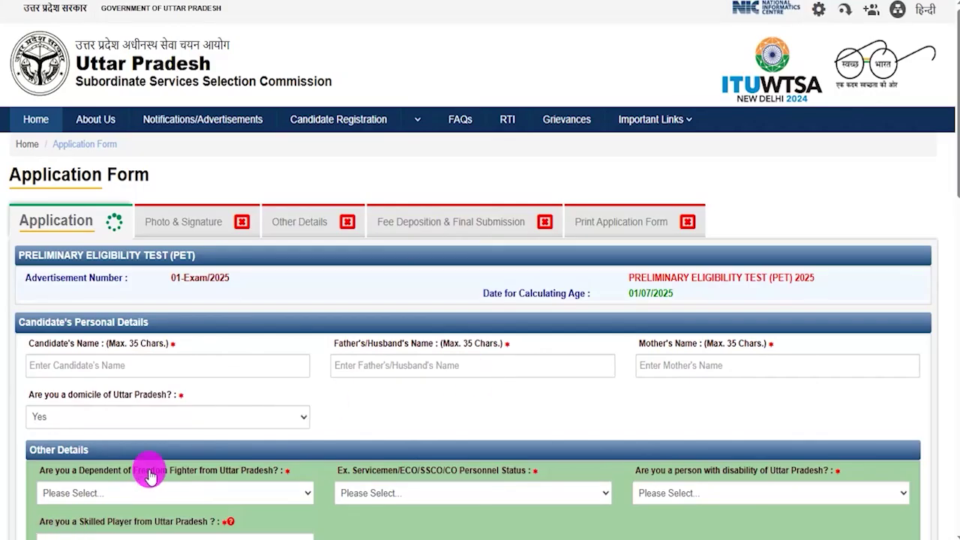
Try Yes for being a dependent of a freedom fighter from Uttar Pradesh, and settle the answer on No
scroll(150, 477, "down", 2)
mouse_move(175, 378)
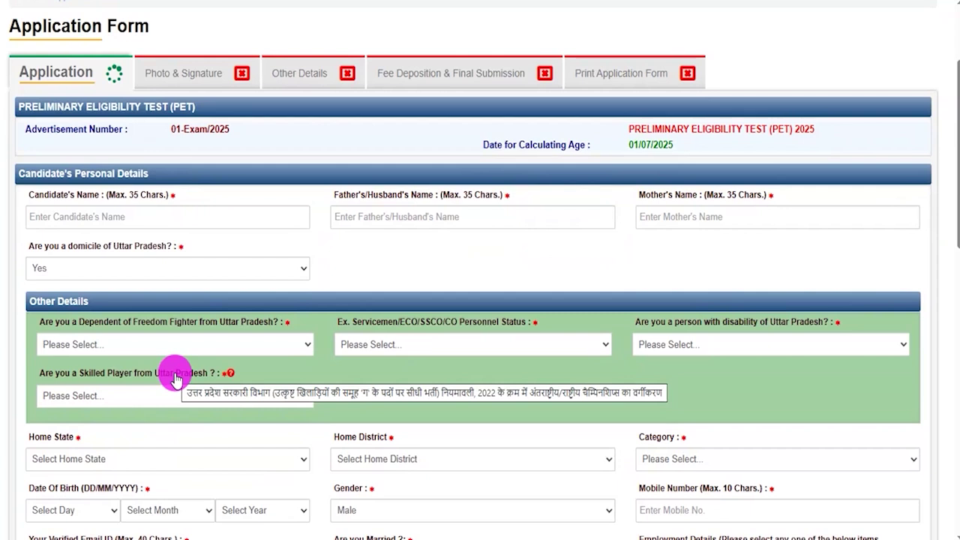
left_click(116, 341)
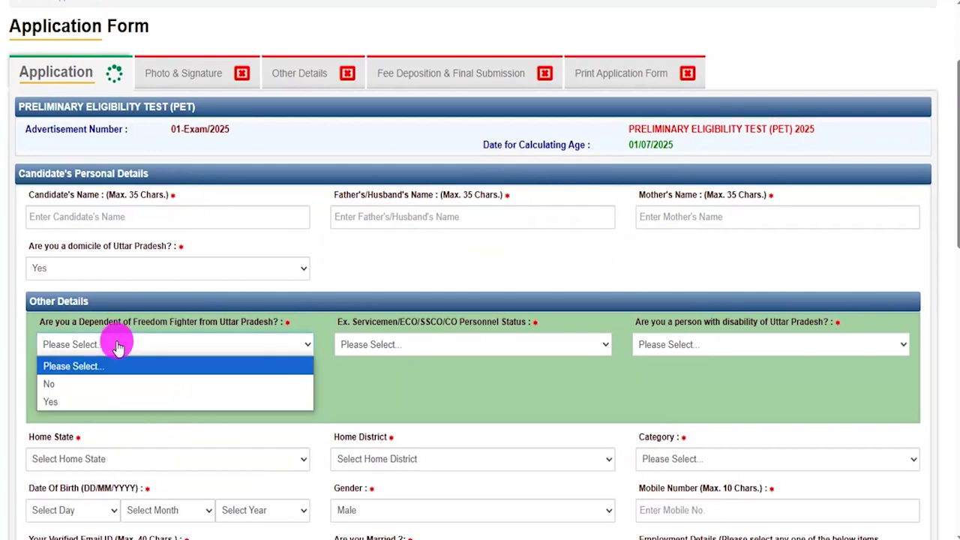
left_click(59, 405)
left_click(188, 345)
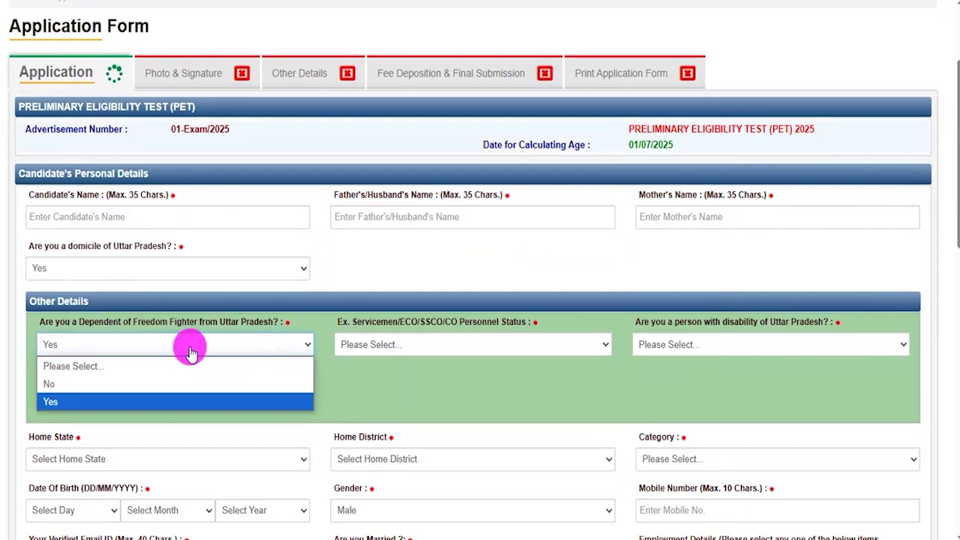
left_click(50, 384)
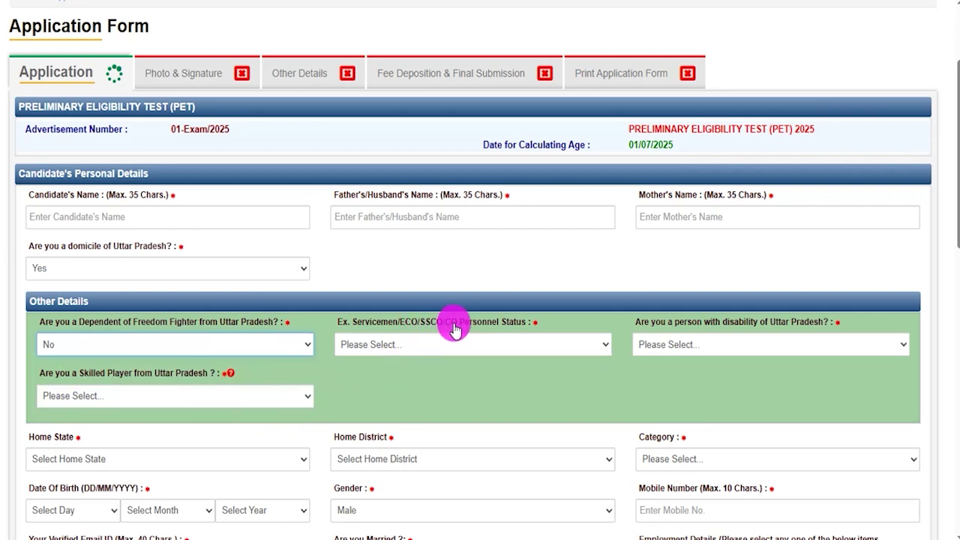
Choose "I am an Ex. Servicemen personnel of Uttar Pradesh" and look through the service duration and retirement date choices
left_click(441, 344)
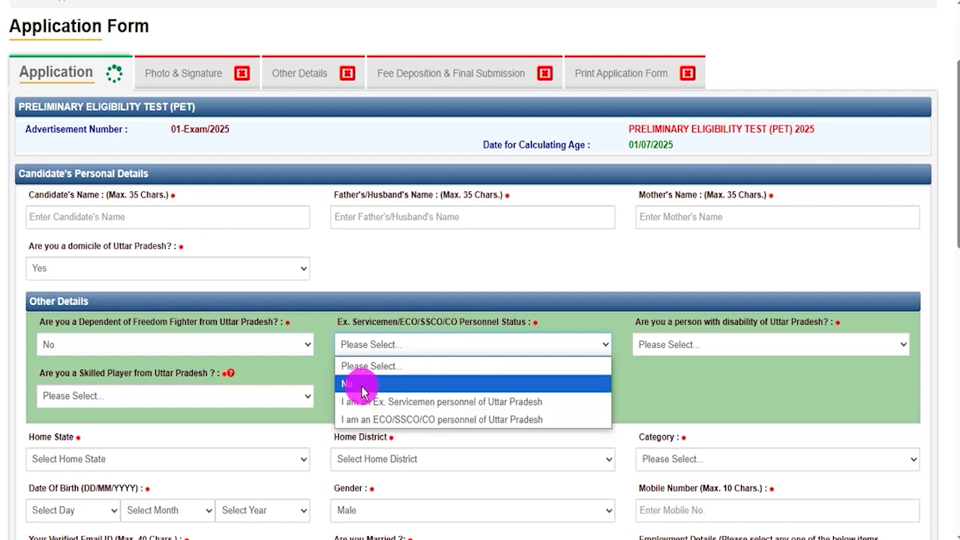
left_click(390, 405)
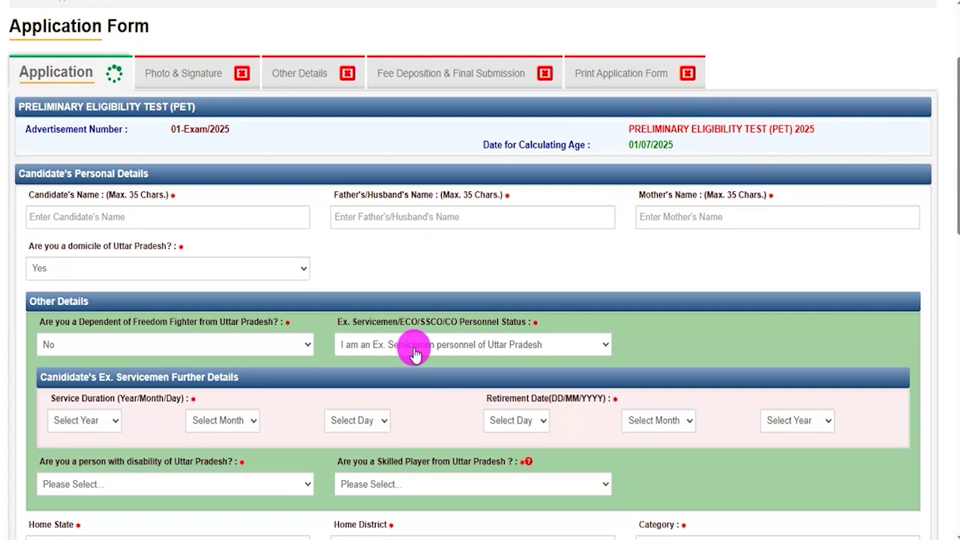
left_click(85, 421)
left_click(222, 420)
left_click(357, 420)
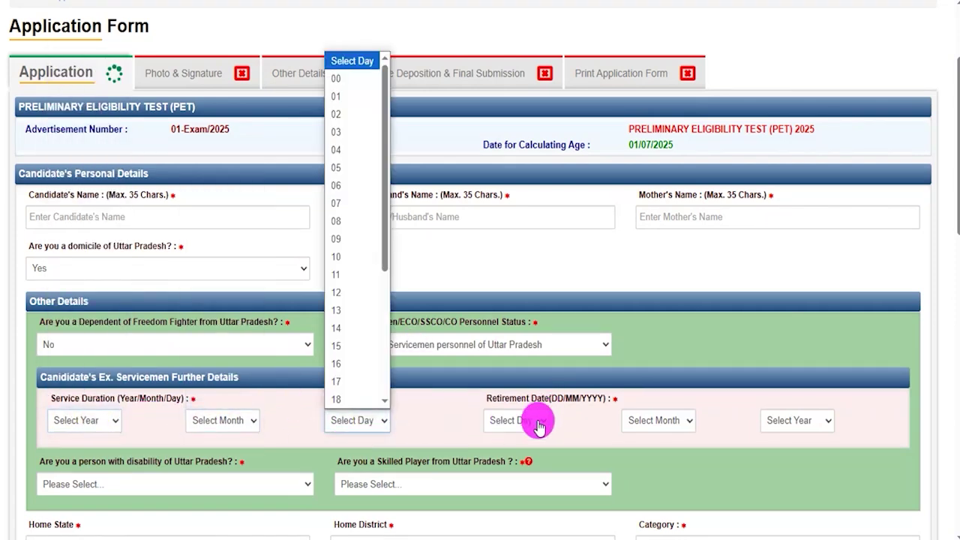
left_click(540, 420)
left_click(671, 422)
left_click(785, 423)
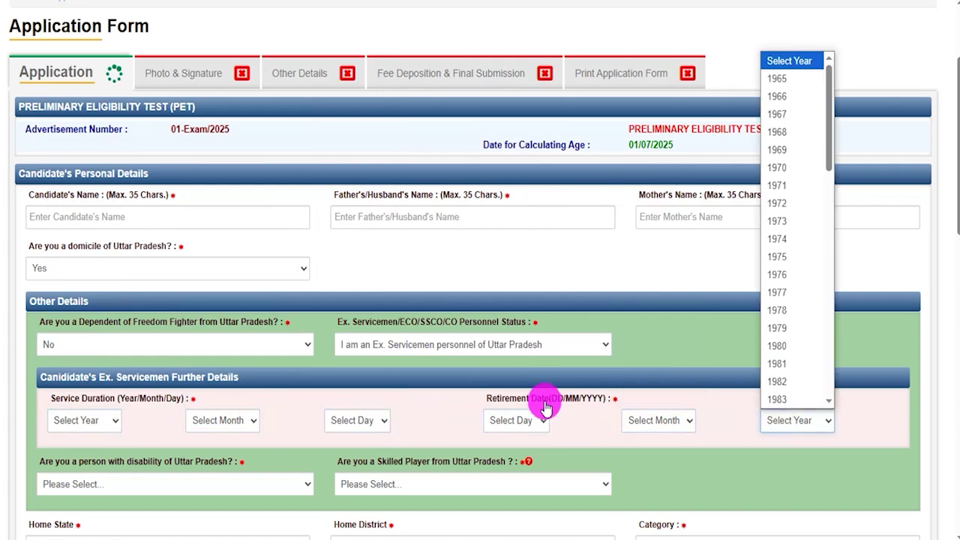
Set the Ex. Servicemen/ECO/SSCO/CO personnel status to No
left_click(457, 345)
left_click(354, 380)
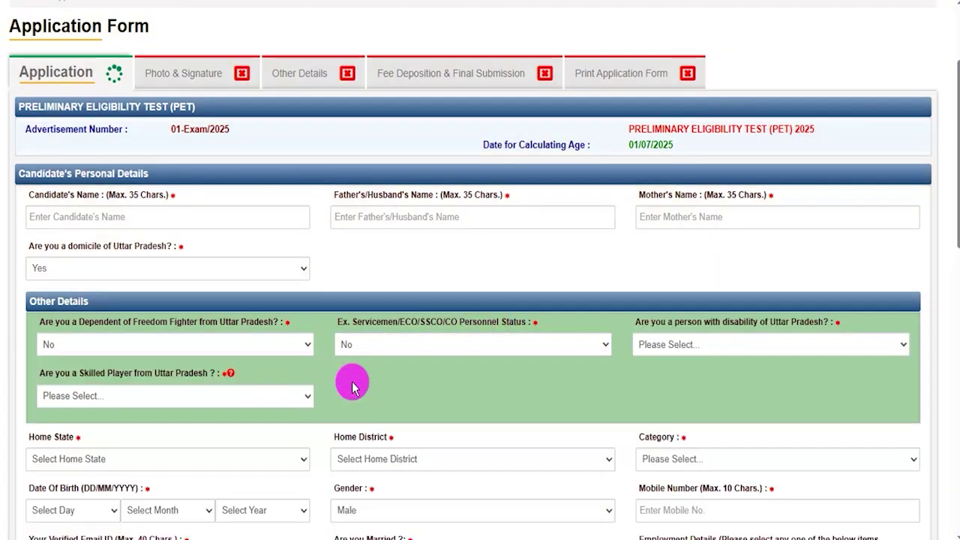
Answer Yes to being a person with disability of Uttar Pradesh and Yes to having a vision related disability
left_click(705, 346)
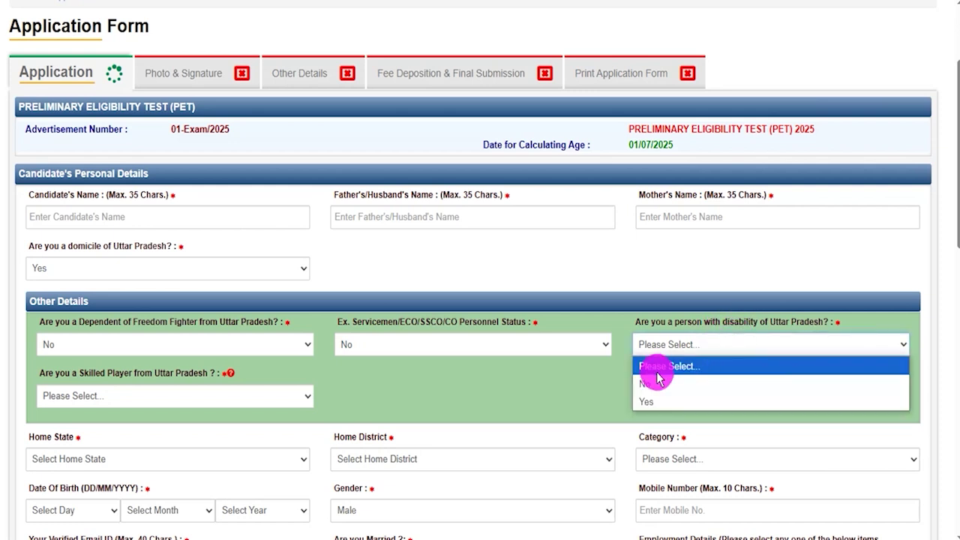
left_click(646, 401)
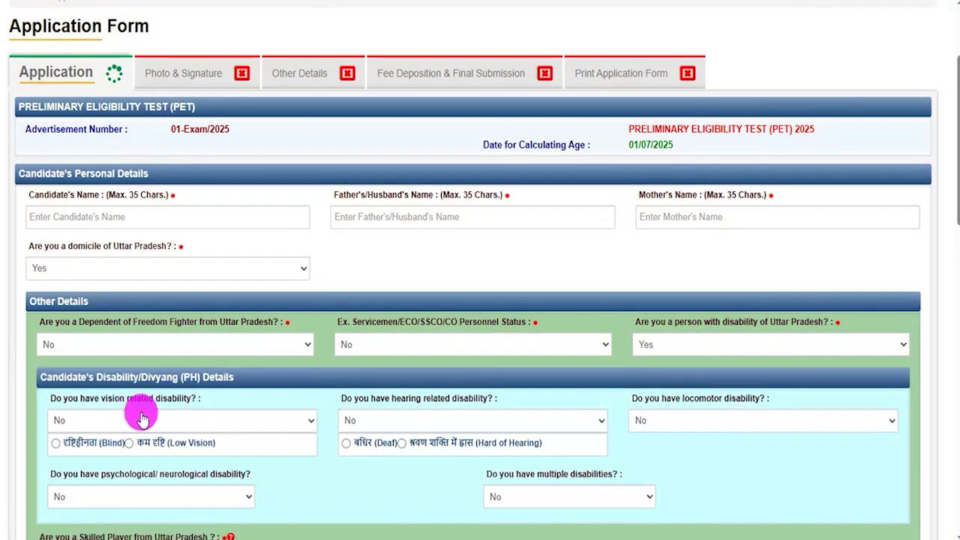
left_click(154, 420)
left_click(105, 478)
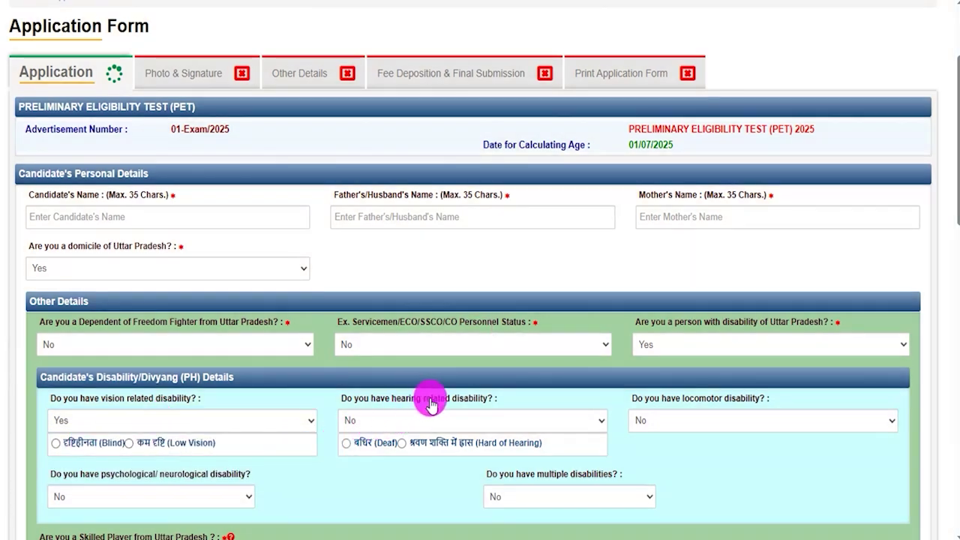
Examine the answer choices for hearing, locomotor, psychological/neurological and multiple disabilities without changing them
left_click(440, 420)
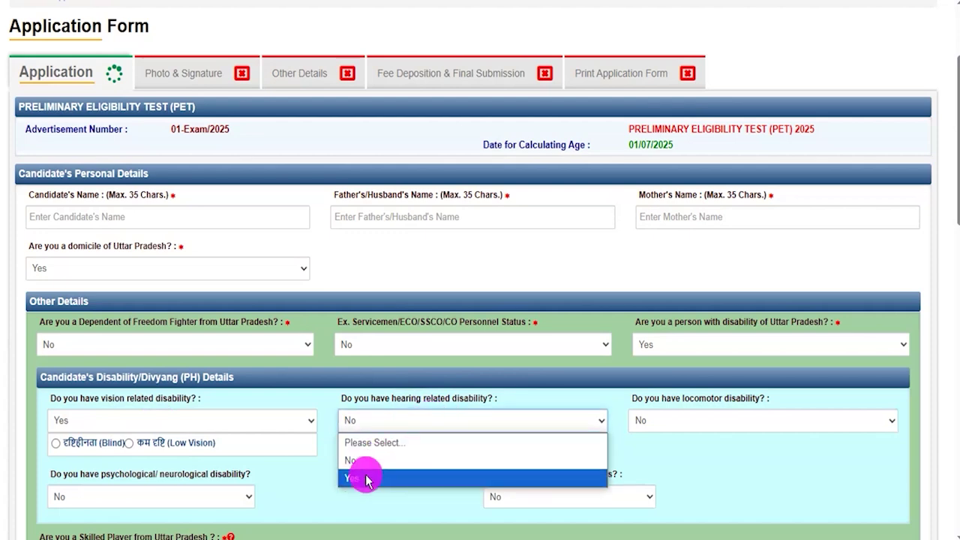
left_click(706, 417)
left_click(682, 422)
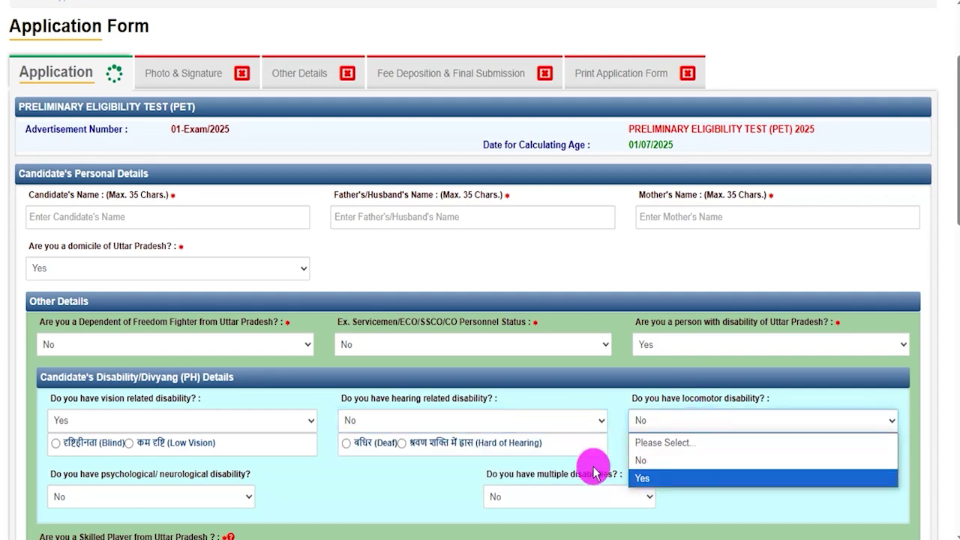
left_click(334, 487)
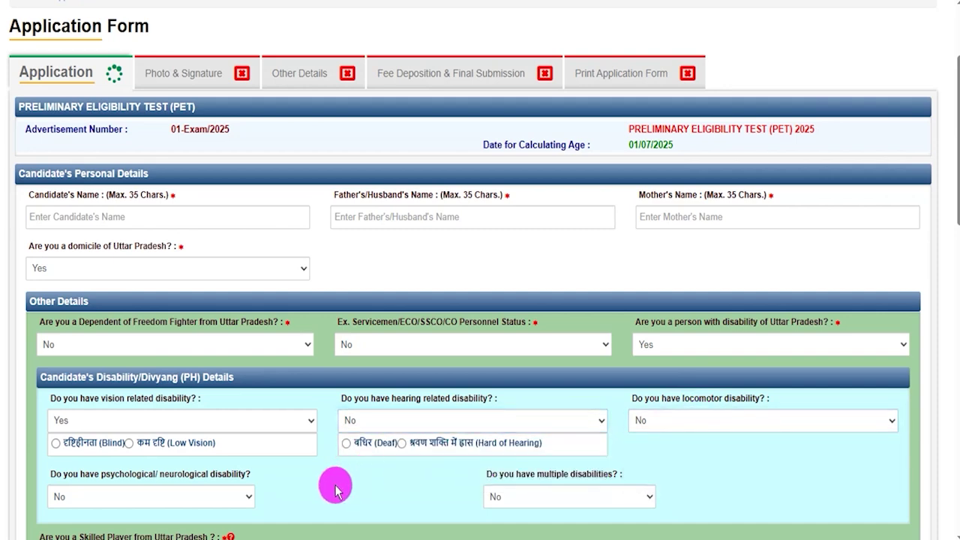
left_click(210, 497)
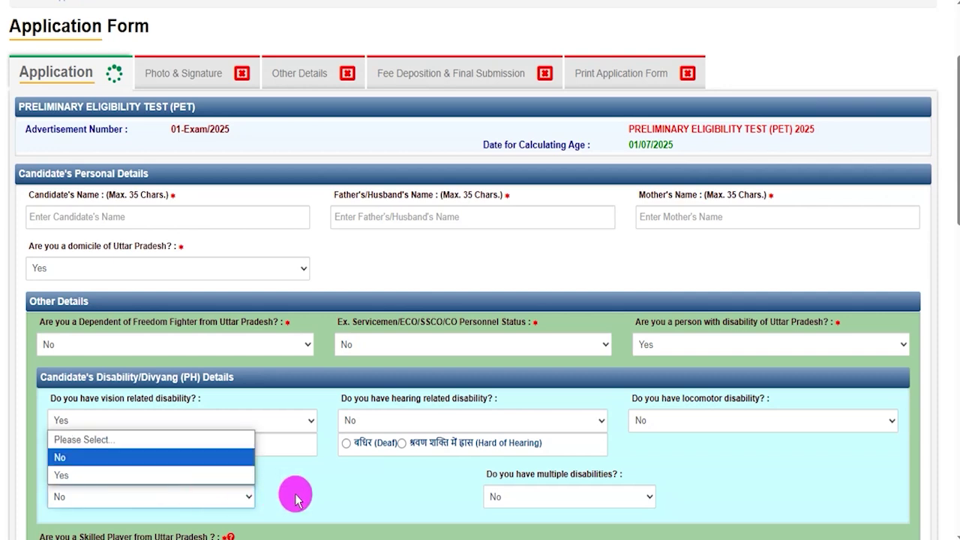
left_click(554, 476)
left_click(545, 499)
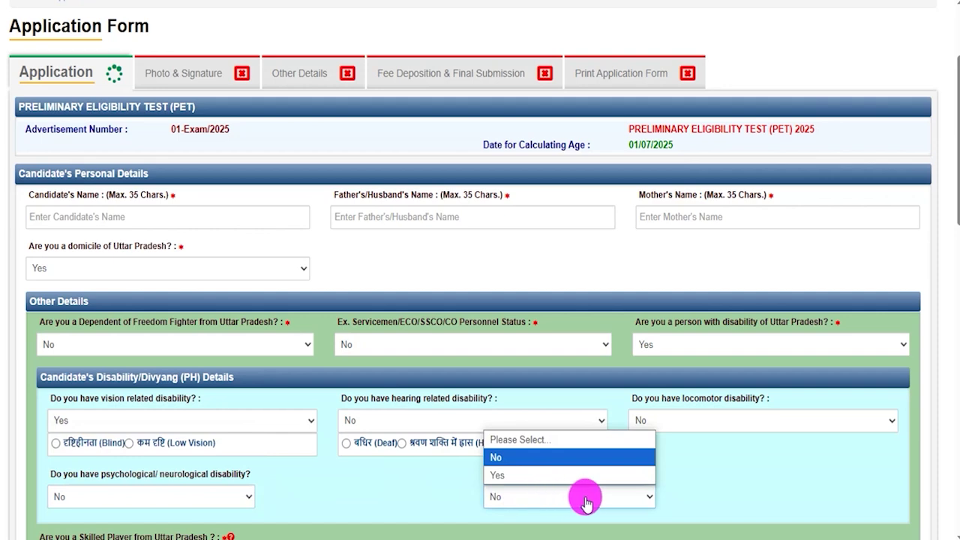
left_click(685, 489)
Set the person with disability of Uttar Pradesh answer to No
scroll(685, 489, "down", 2)
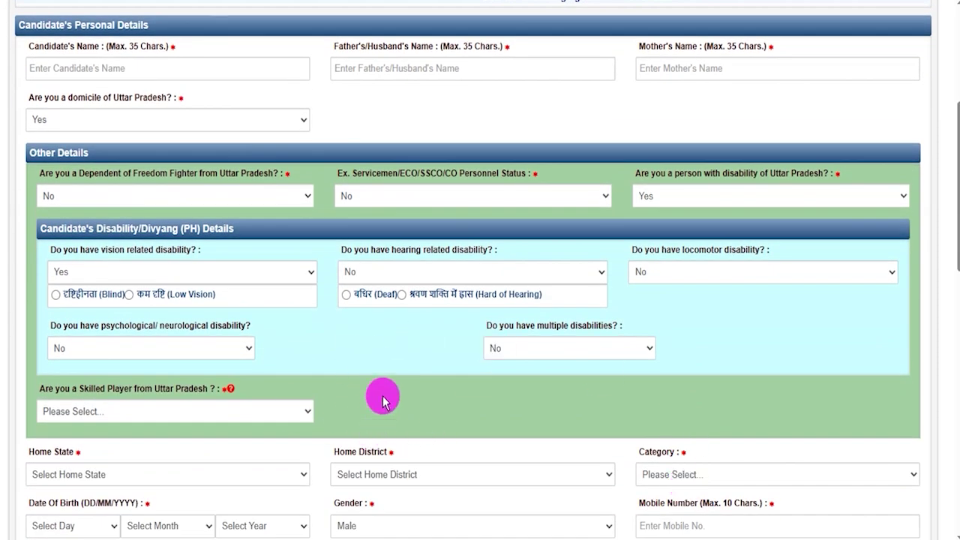
scroll(381, 399, "up", 1)
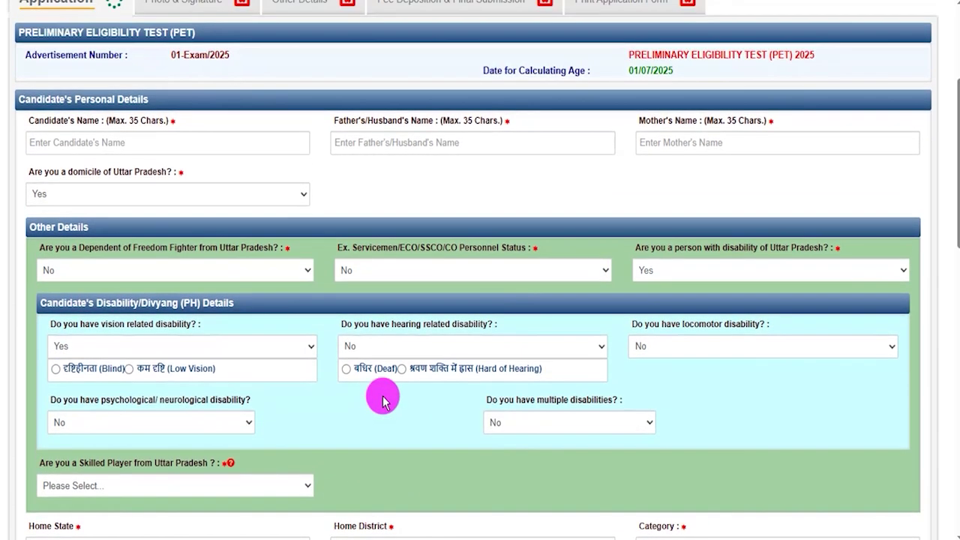
left_click(684, 272)
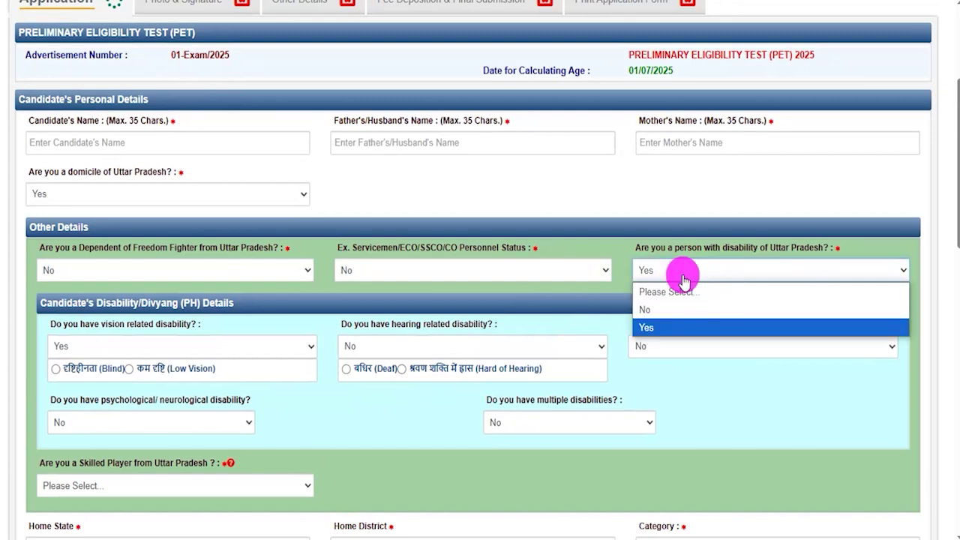
left_click(653, 310)
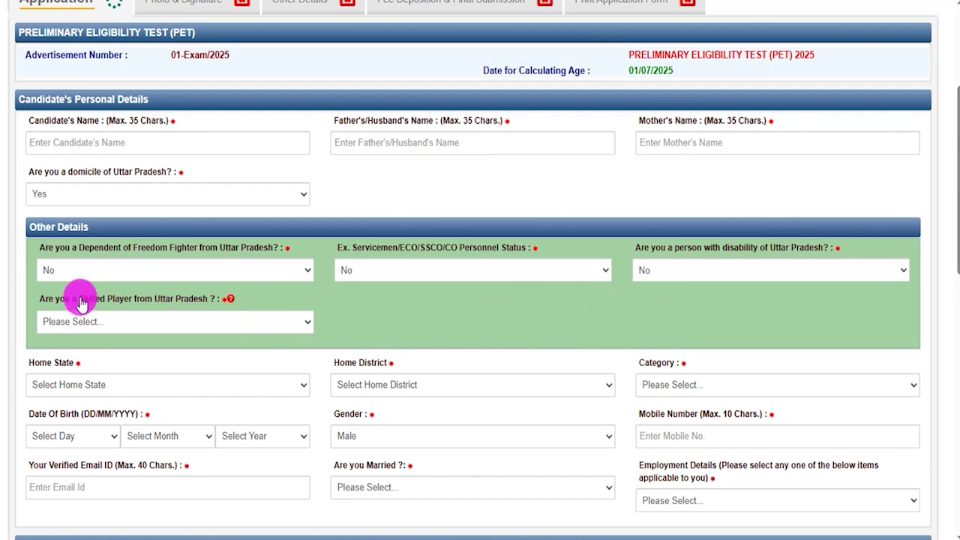
Answer Yes to being a skilled player from Uttar Pradesh, with Category A and the Olympic Games (Senior Category) sub category
left_click(151, 329)
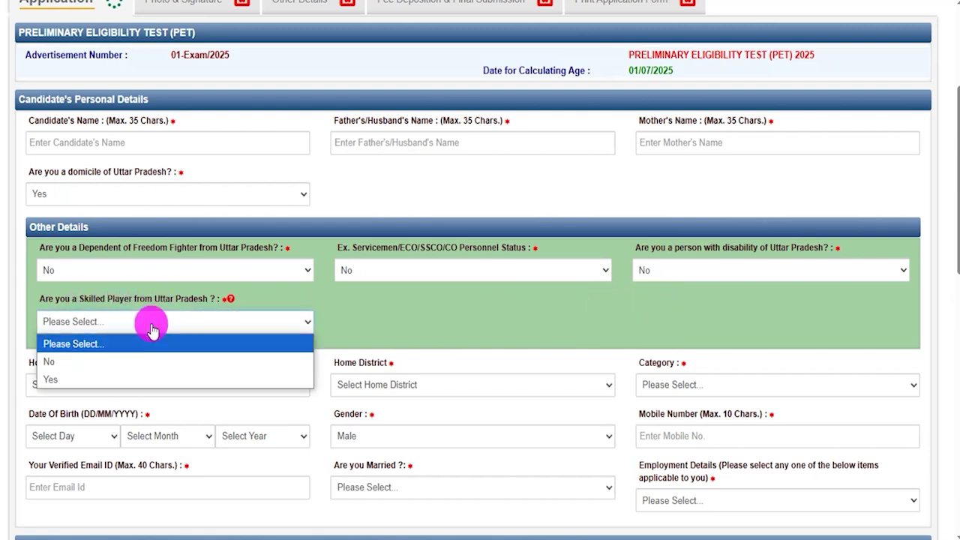
left_click(58, 381)
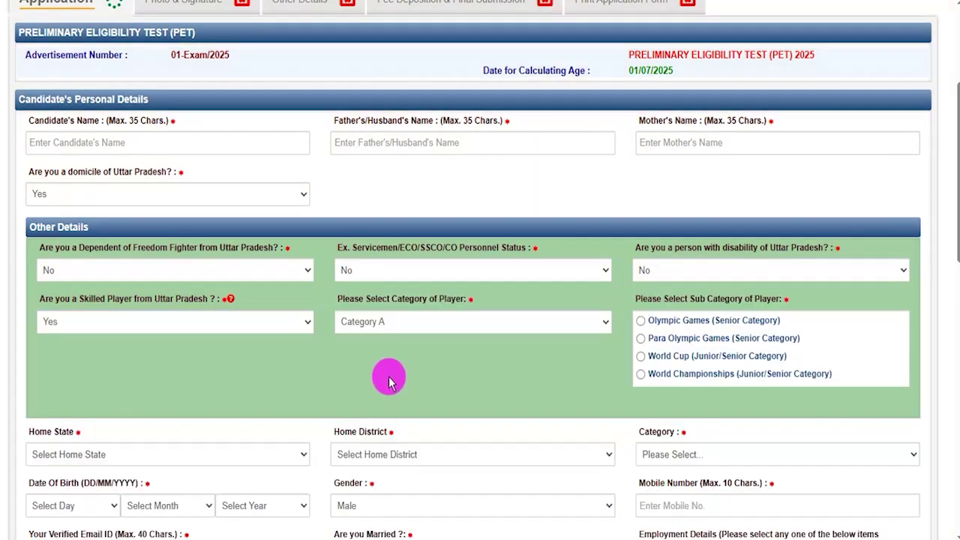
left_click(445, 322)
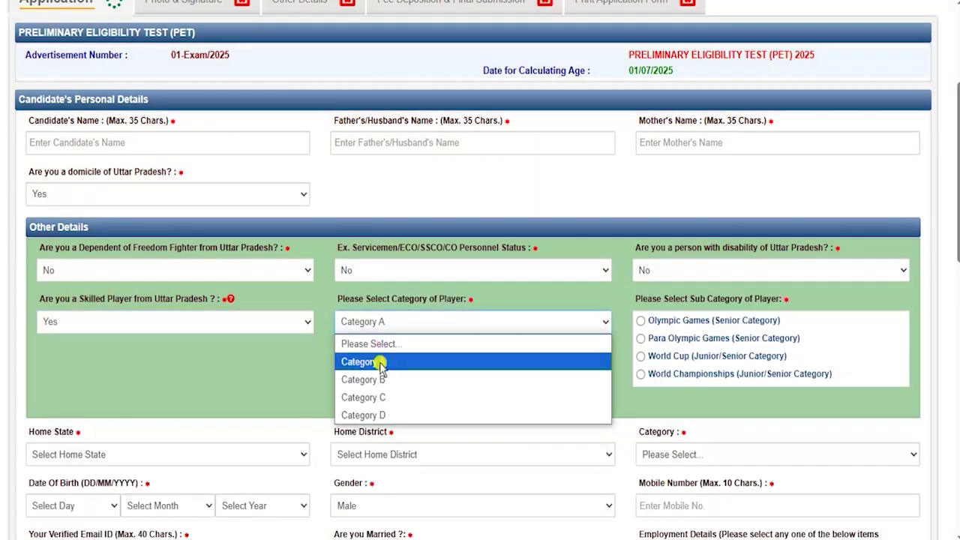
left_click(381, 363)
left_click(715, 326)
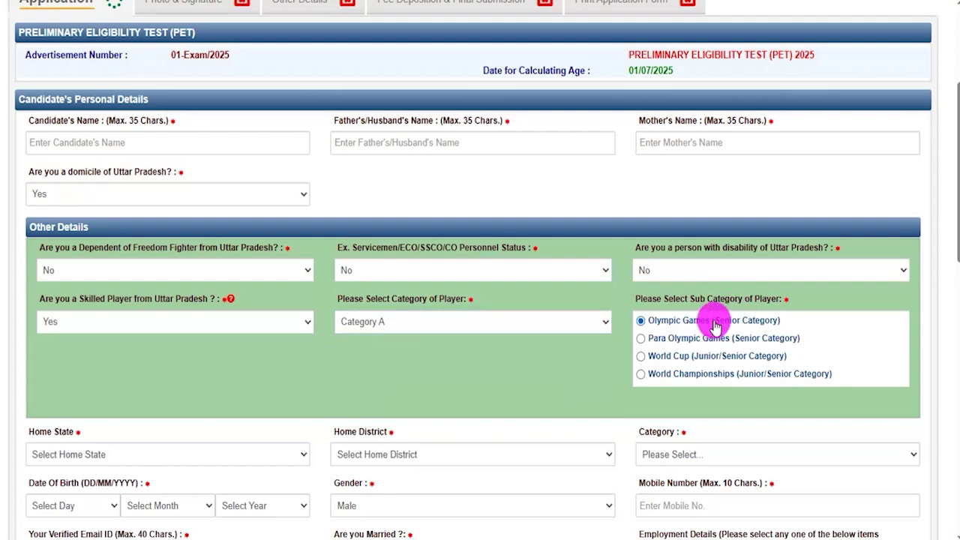
Set the skilled player answer to No, and choose UTTAR PRADESH and BAREILLY as the home state and district
left_click(195, 323)
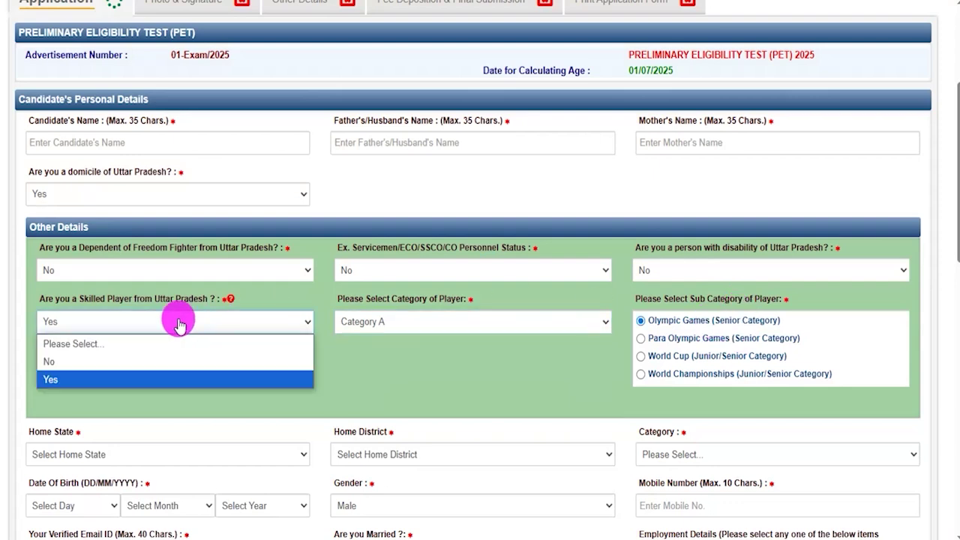
left_click(75, 364)
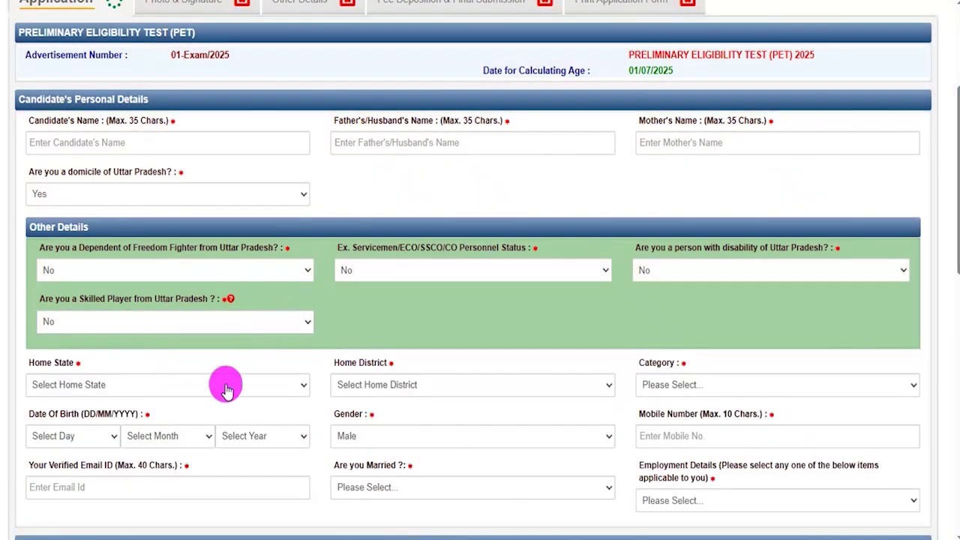
scroll(193, 342, "down", 2)
left_click(73, 237)
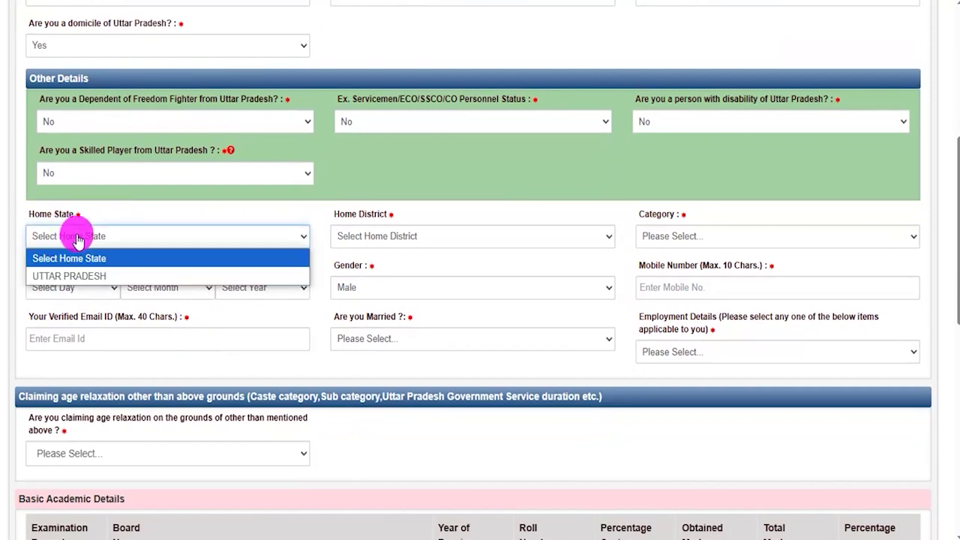
left_click(79, 274)
left_click(397, 239)
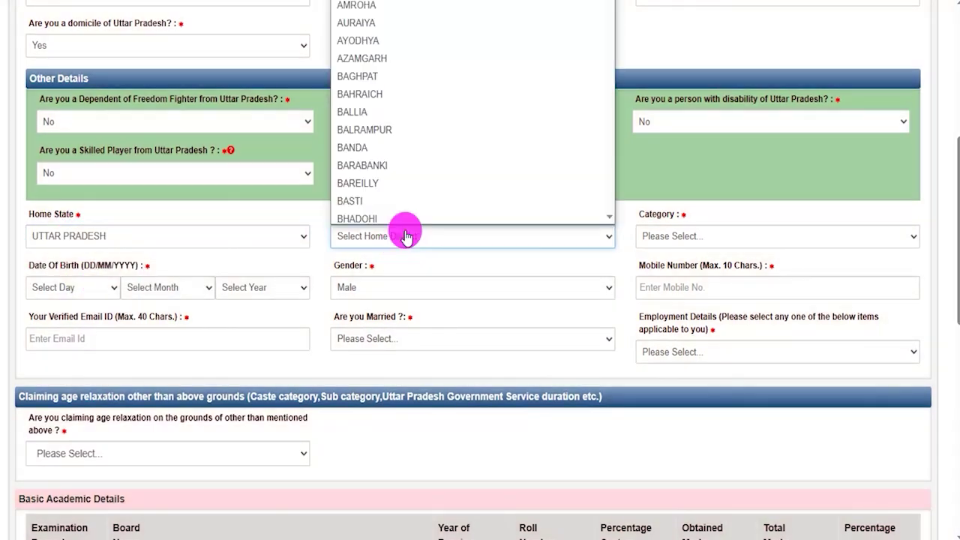
left_click(411, 179)
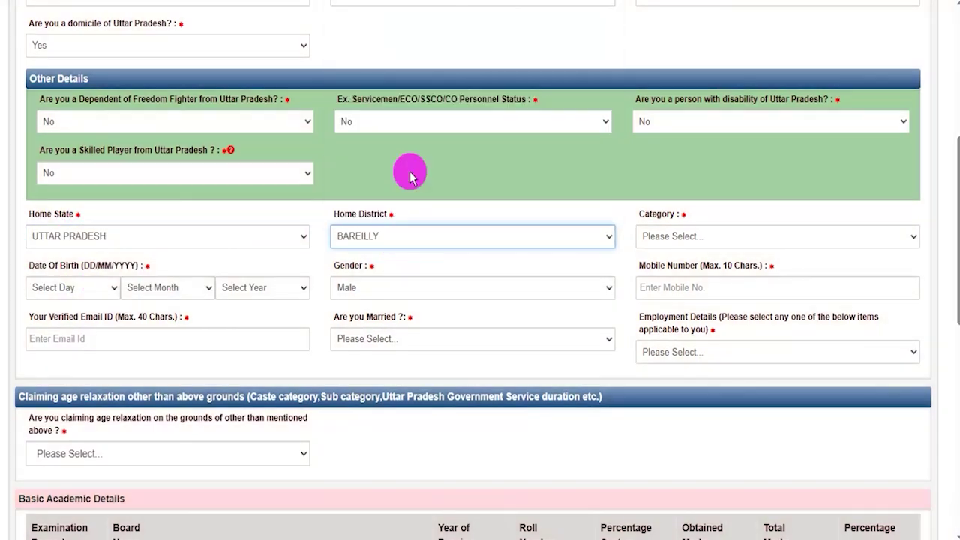
Examine the category, date of birth, gender, mobile number and email fields without filling them in
left_click(665, 236)
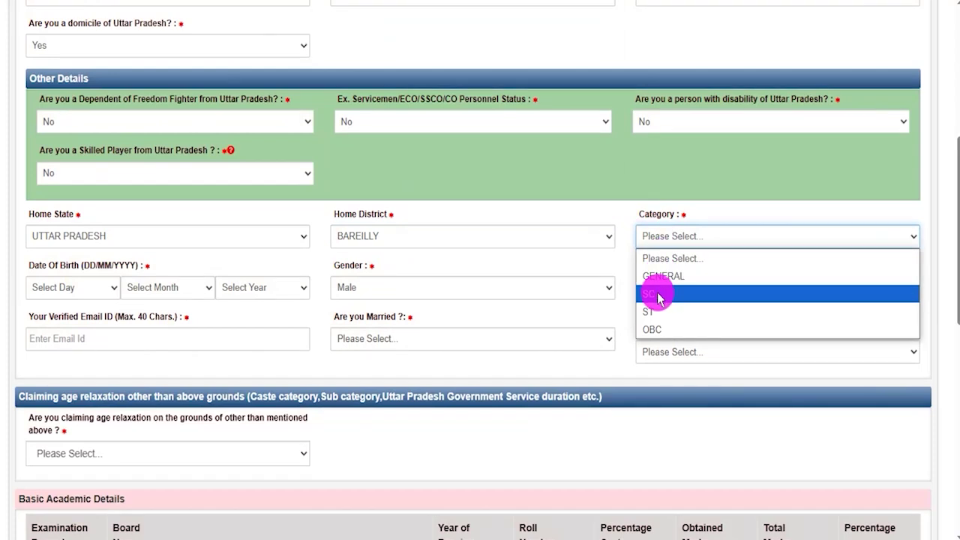
left_click(82, 291)
left_click(159, 288)
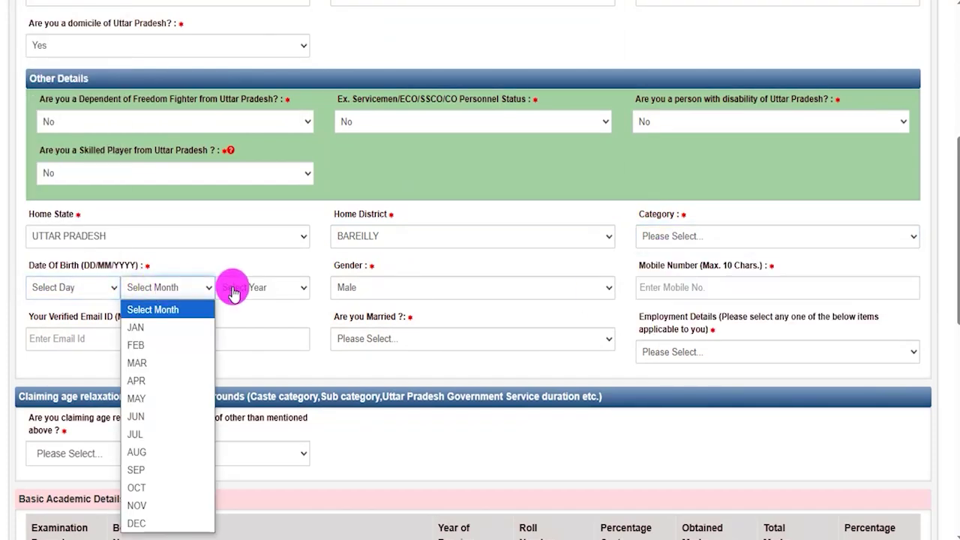
left_click(234, 289)
left_click(365, 288)
left_click(495, 334)
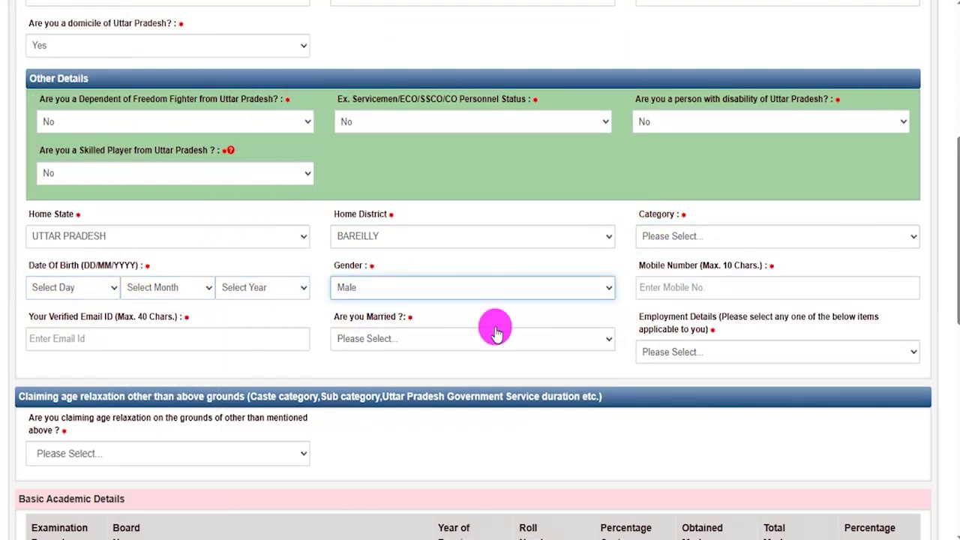
left_click(679, 291)
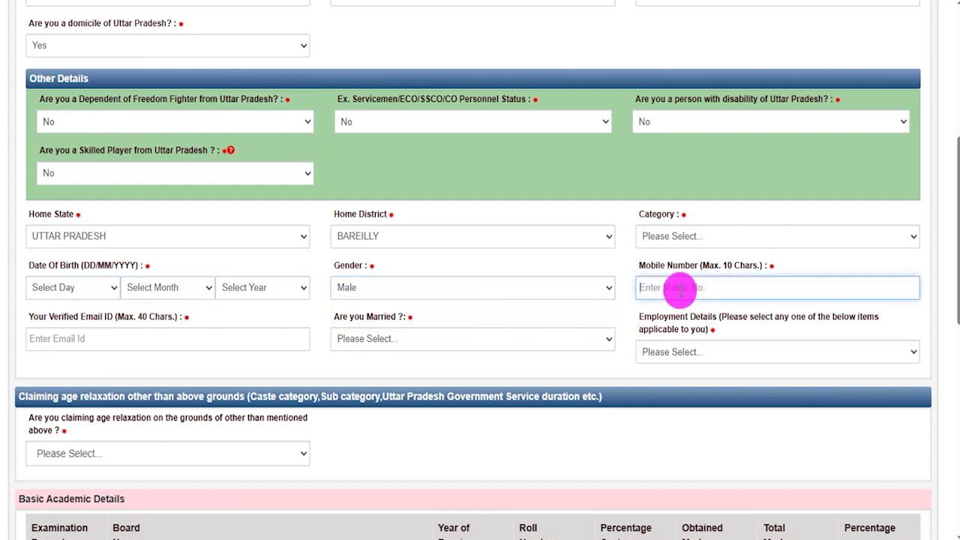
left_click_drag(47, 319, 101, 342)
left_click(101, 342)
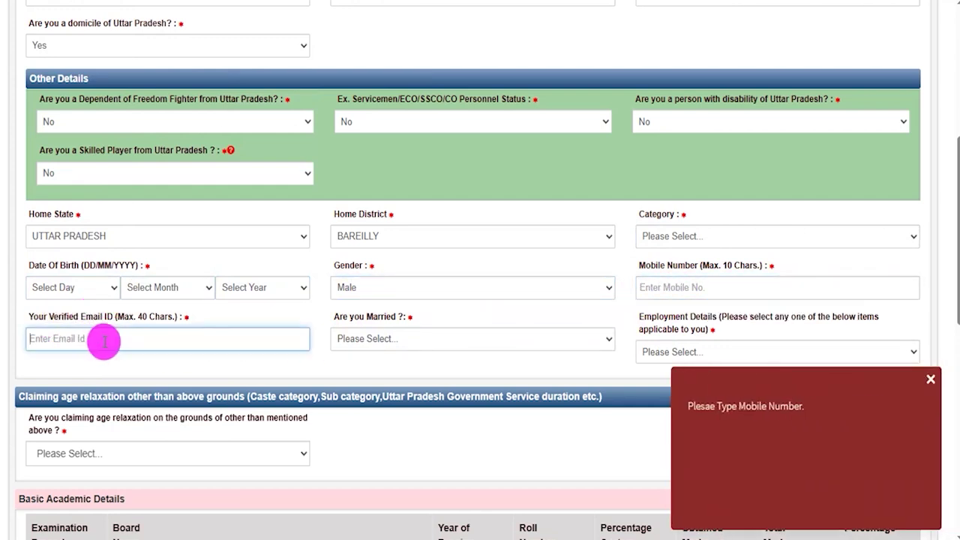
left_click(931, 380)
Answer Yes to the marital status question, then change the answer to No
left_click(390, 336)
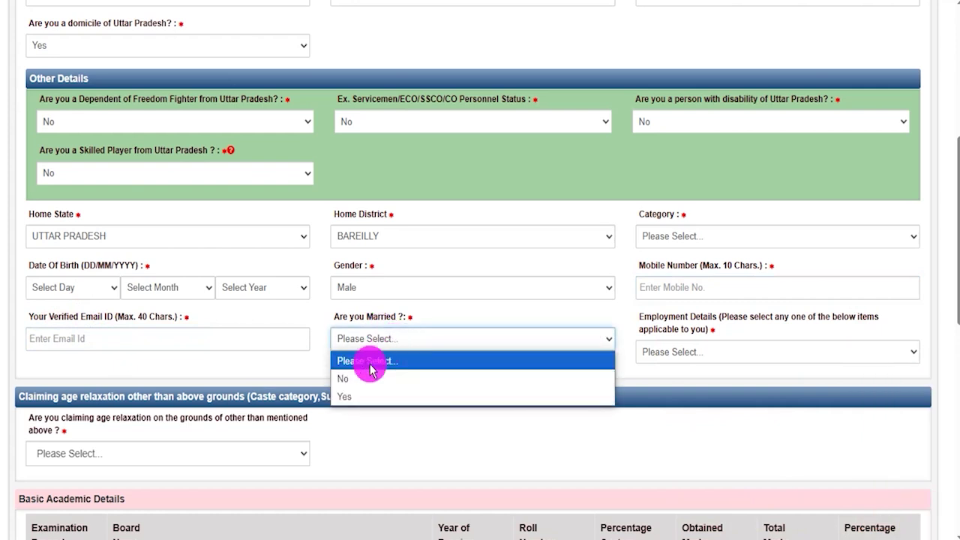
left_click(353, 400)
left_click(377, 339)
left_click(427, 379)
Set the employment details to Not An Employee of Uttar Pradesh Government
left_click(743, 337)
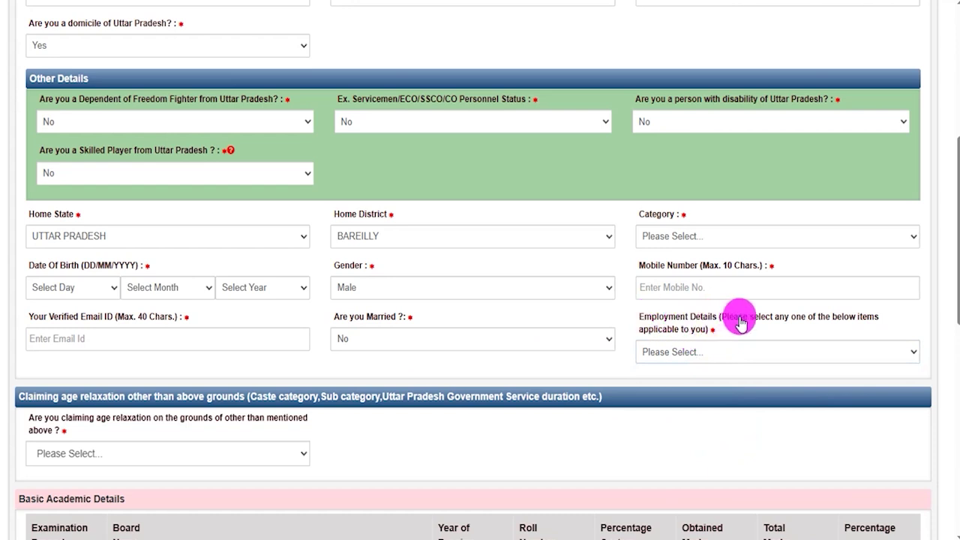
left_click(714, 350)
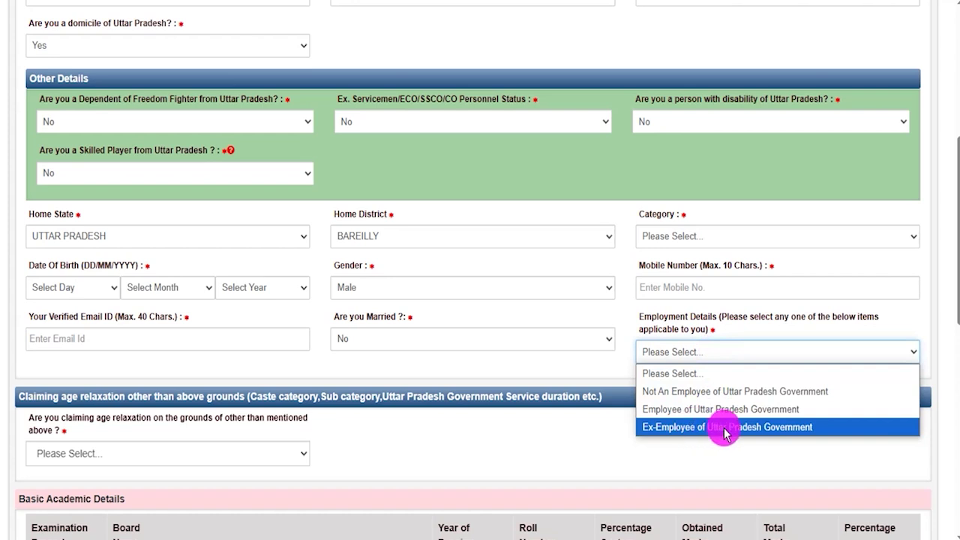
left_click(708, 392)
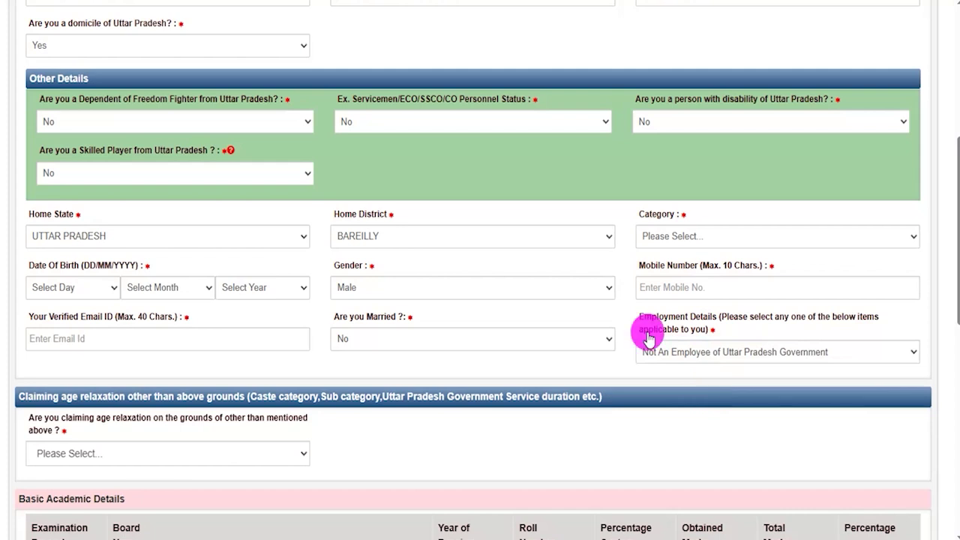
Answer Yes to claiming age relaxation on other grounds and examine the relaxation grounds on offer
left_click(141, 454)
left_click(131, 491)
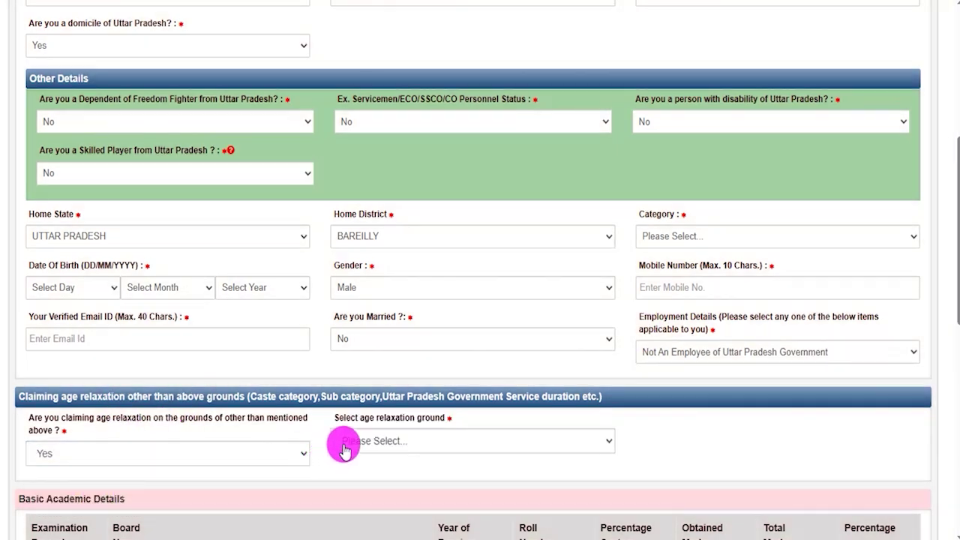
left_click(420, 443)
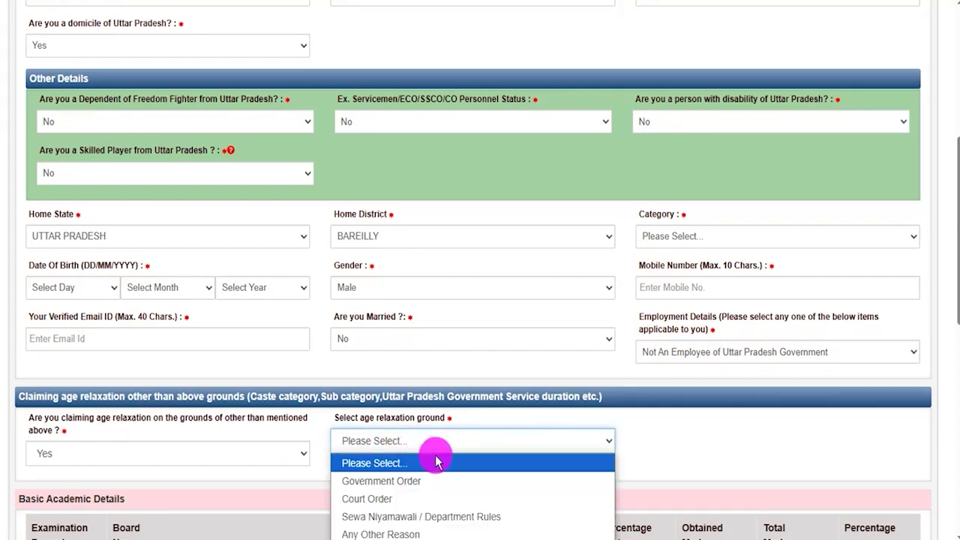
scroll(718, 456, "down", 2)
left_click(440, 293)
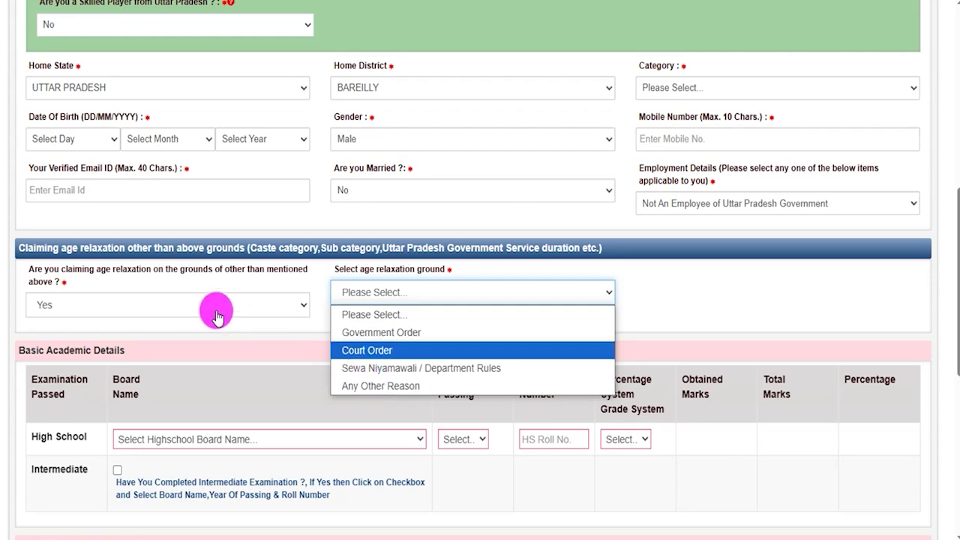
Set the answer about claiming age relaxation on other grounds to No
left_click(152, 304)
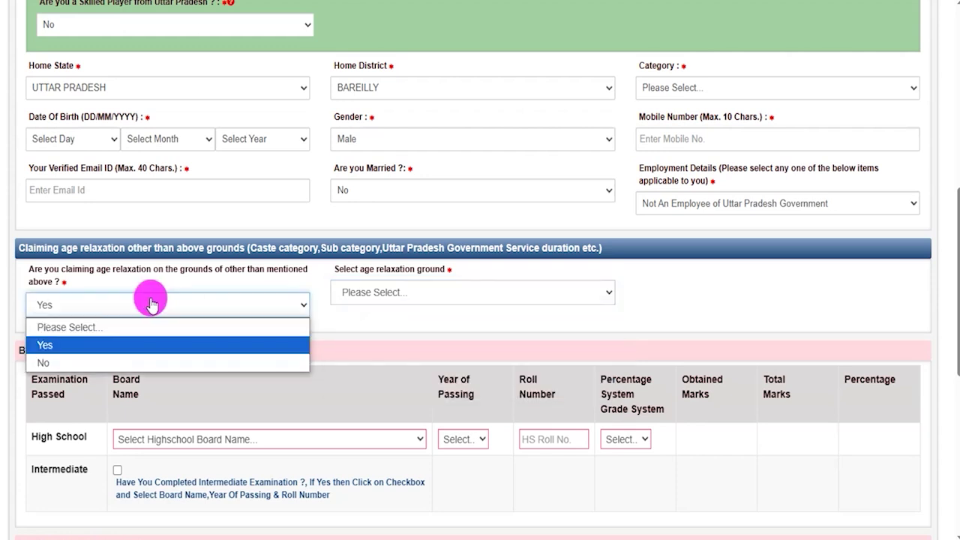
left_click(65, 362)
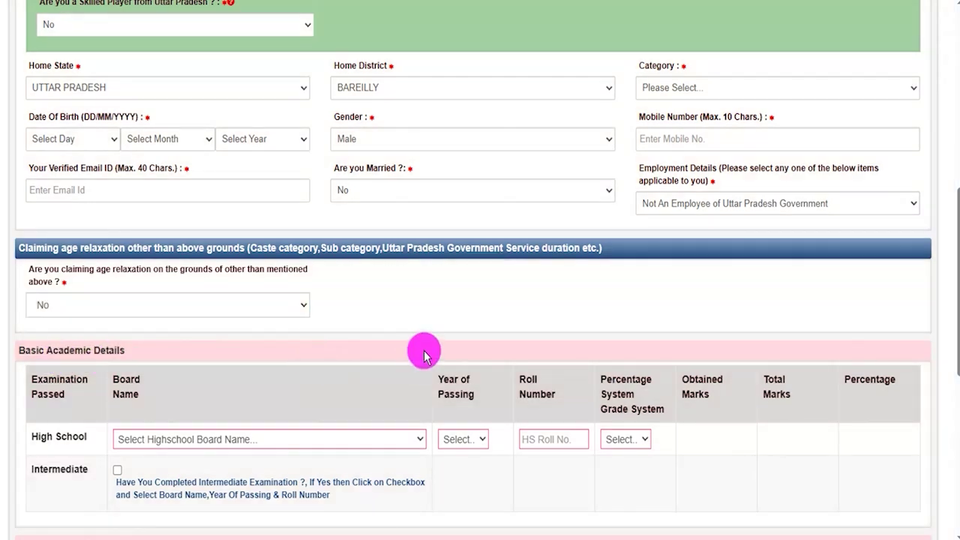
In the basic academic details, set the High School board to CENTRAL BOARD OF SECONDARY EDUCATION and the passing year to 2020
scroll(173, 337, "down", 3)
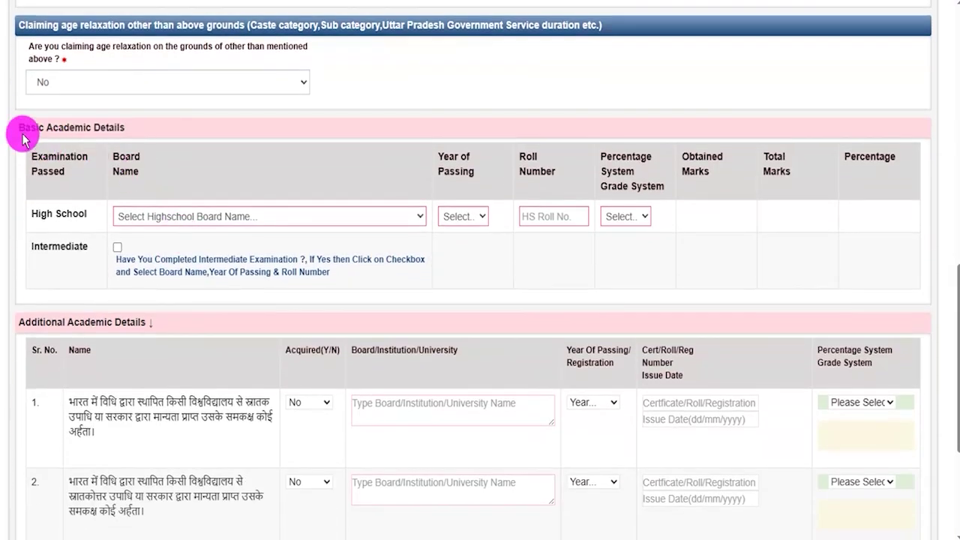
left_click_drag(21, 129, 114, 127)
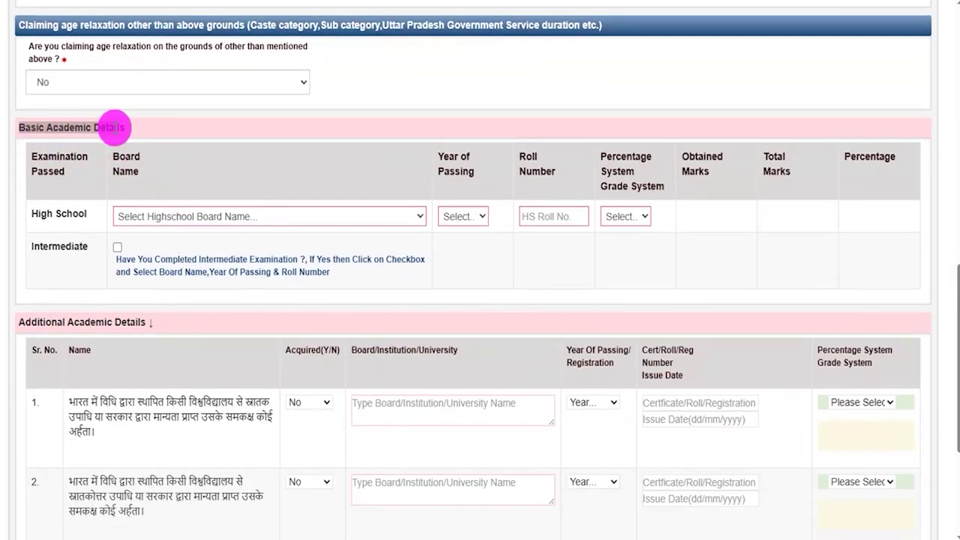
left_click(336, 224)
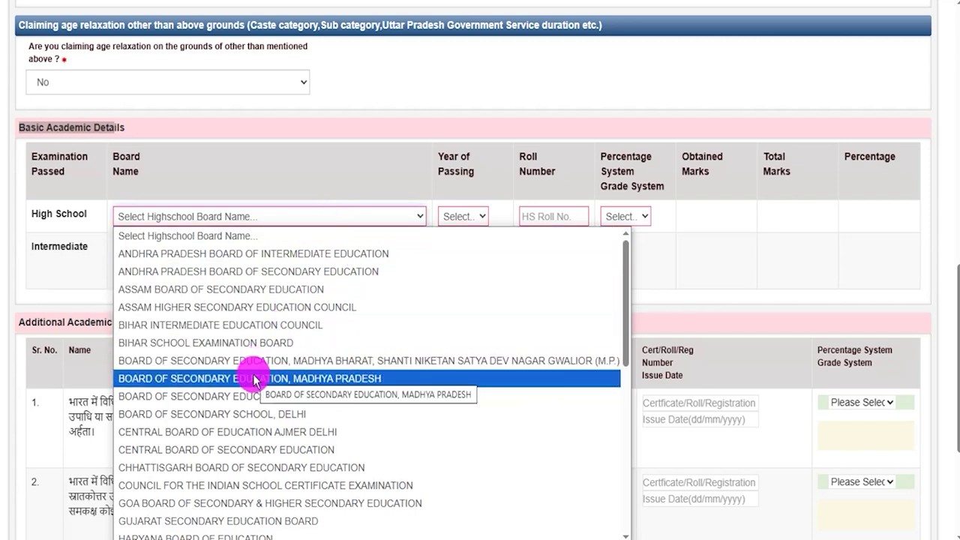
left_click(255, 450)
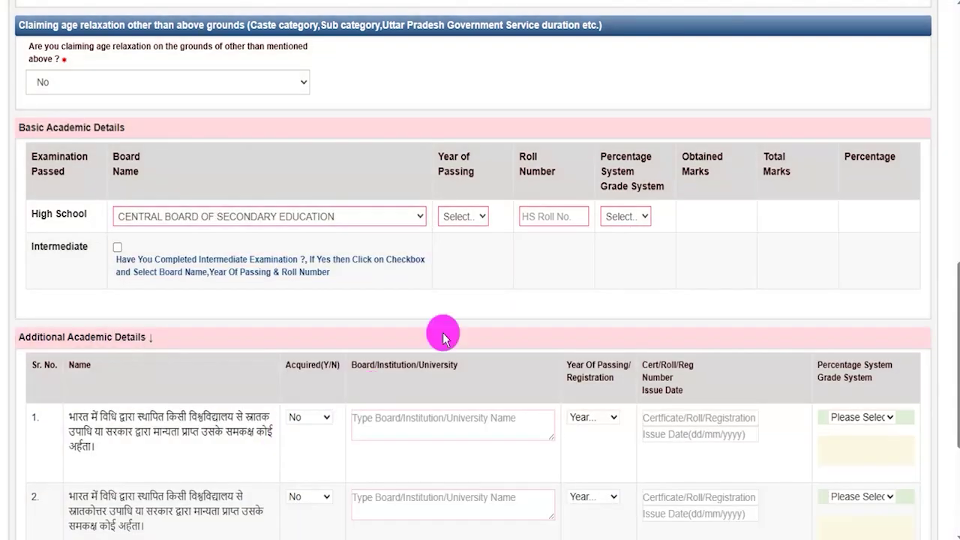
left_click(463, 216)
scroll(451, 442, "down", 14)
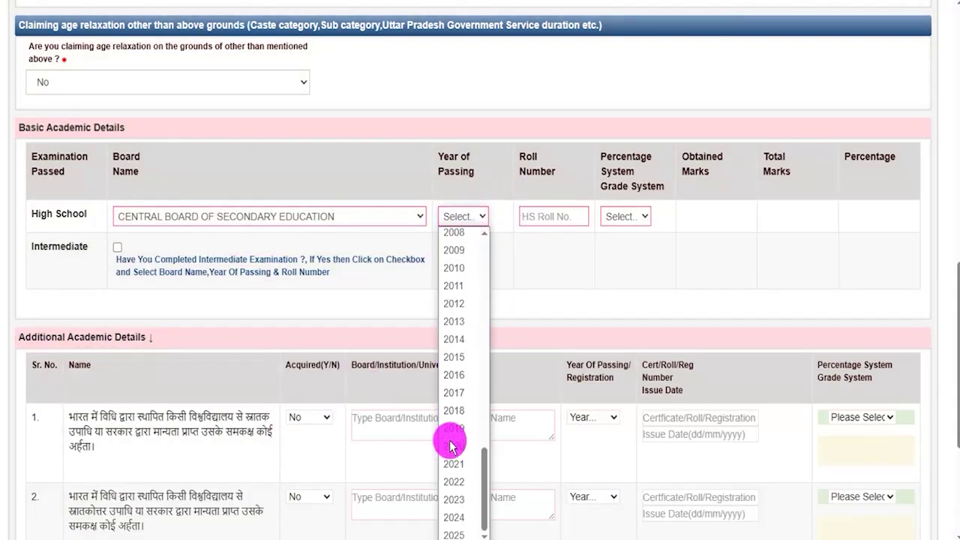
left_click(453, 447)
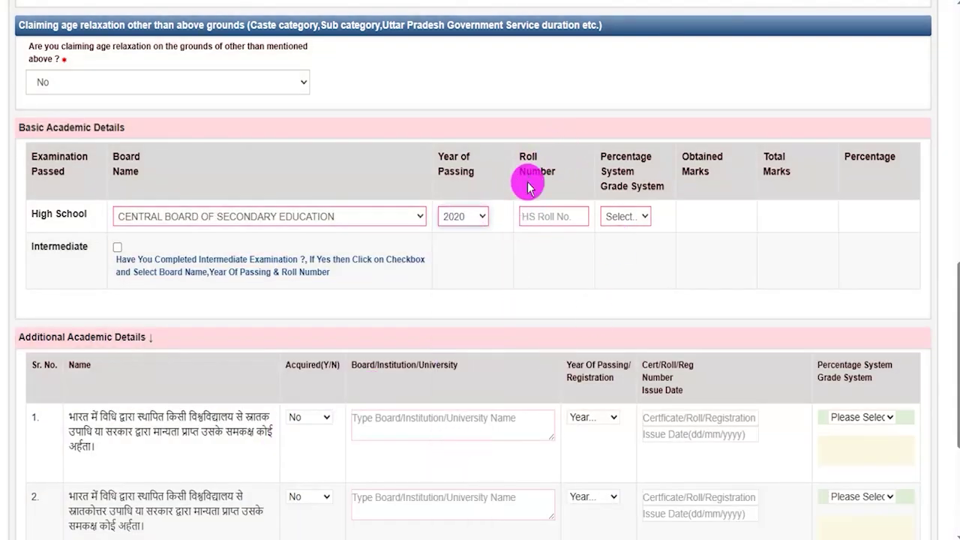
Set the High School result to Percentage System, with 450 obtained marks and 600 total marks
left_click(535, 216)
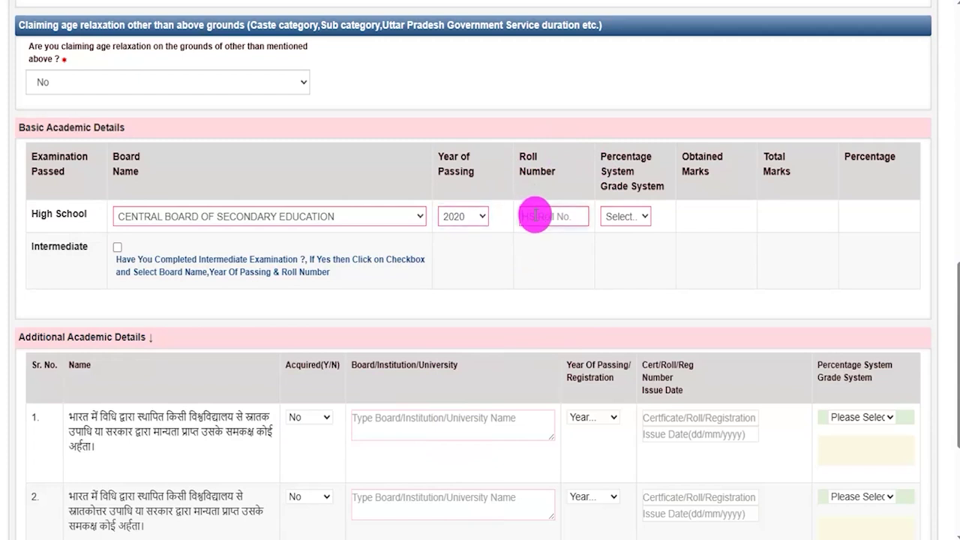
left_click(634, 216)
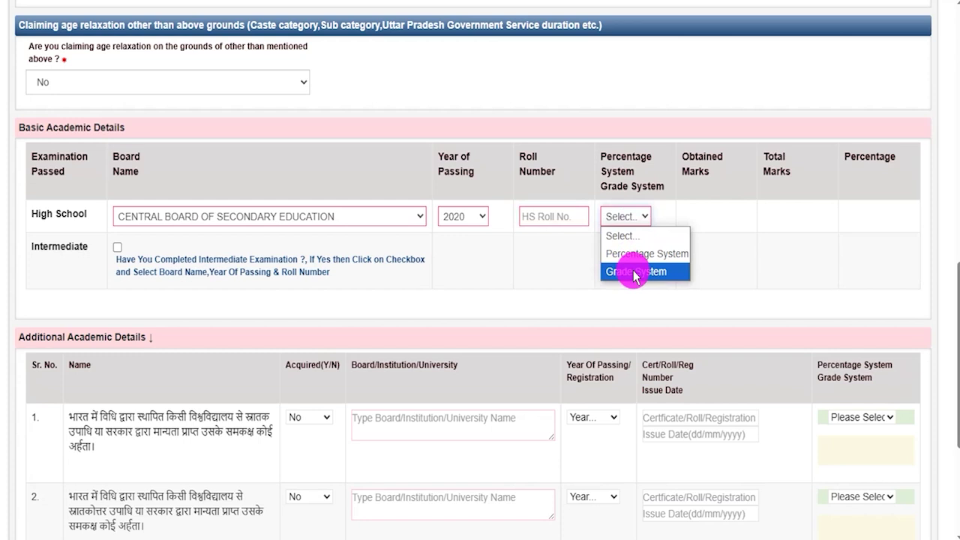
left_click(643, 255)
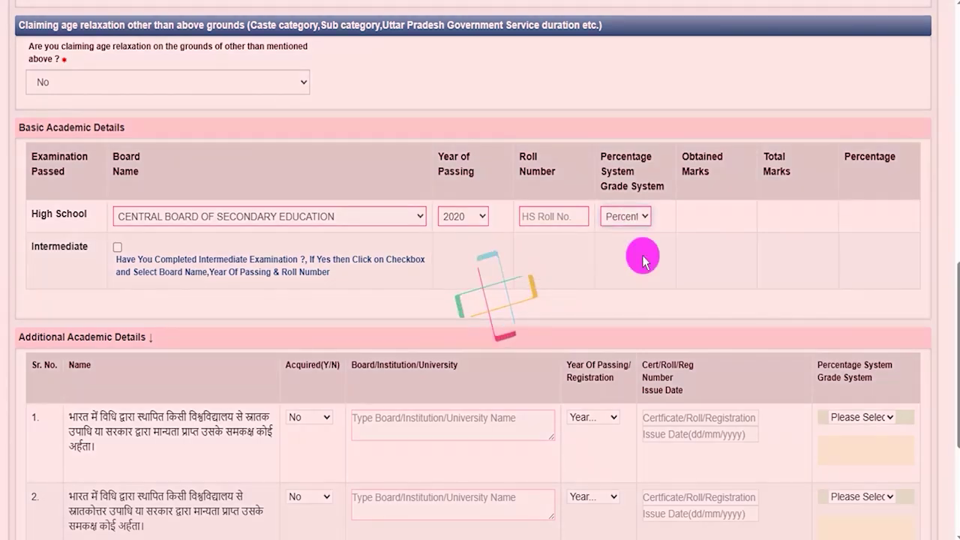
left_click(690, 217)
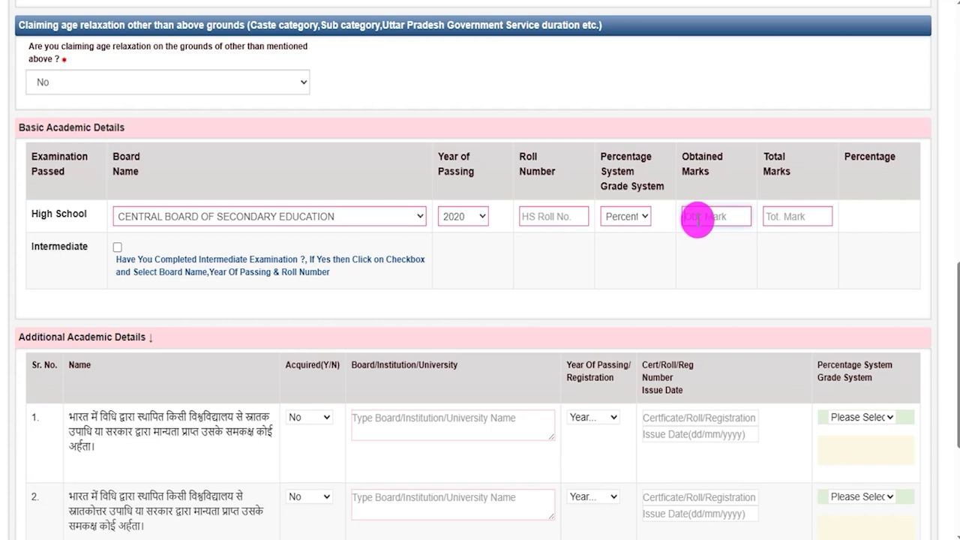
left_click_drag(767, 156, 784, 169)
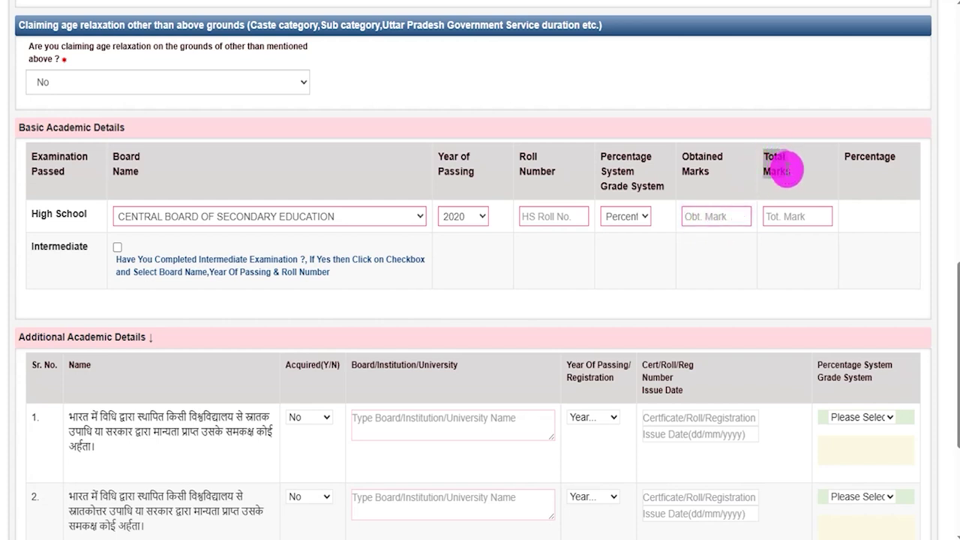
left_click(780, 217)
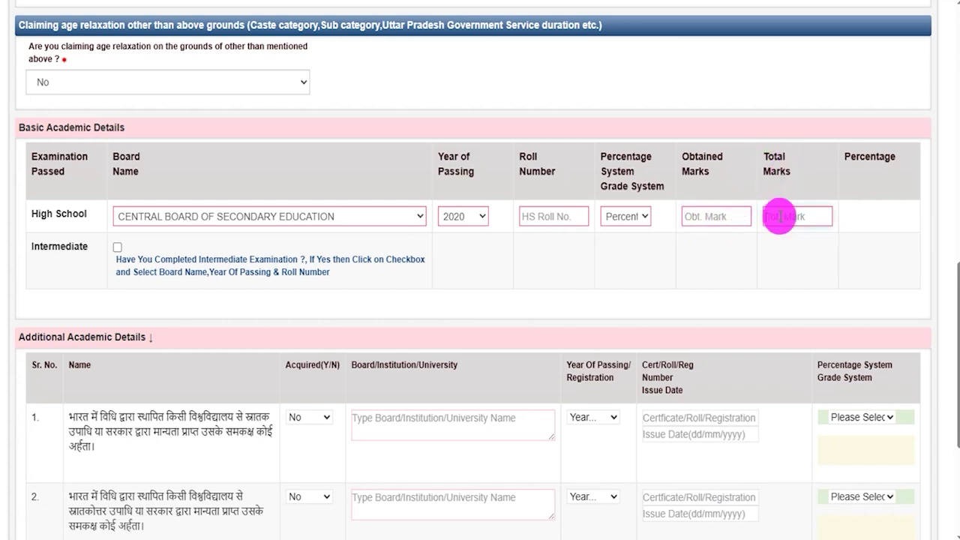
left_click(726, 217)
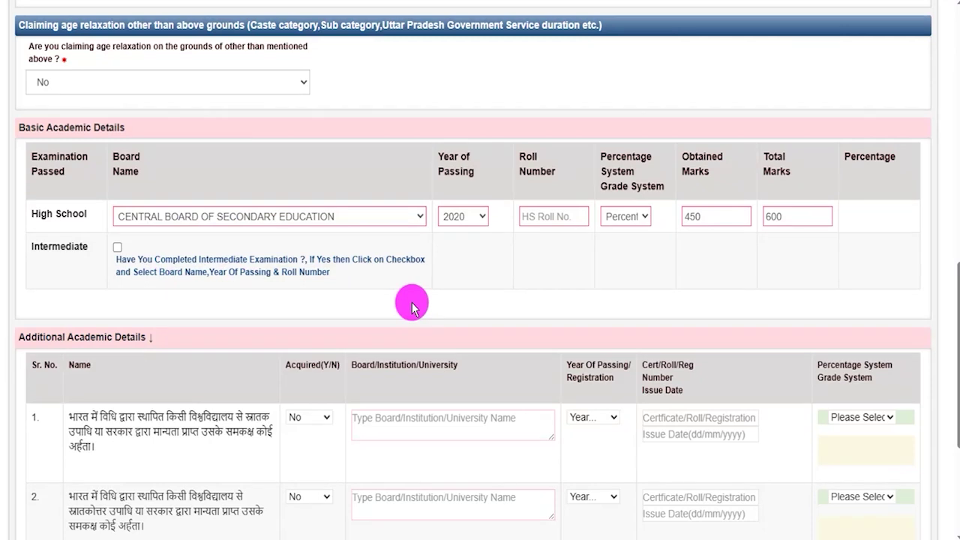
Mark the Intermediate examination as completed and choose BOARD OF SECONDARY SCHOOL, DELHI as its board
left_click(118, 250)
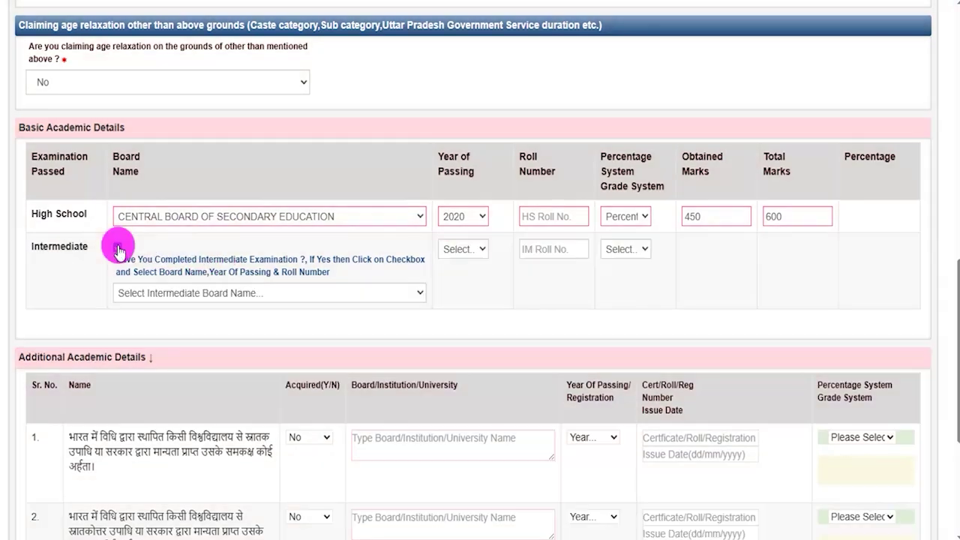
left_click(197, 293)
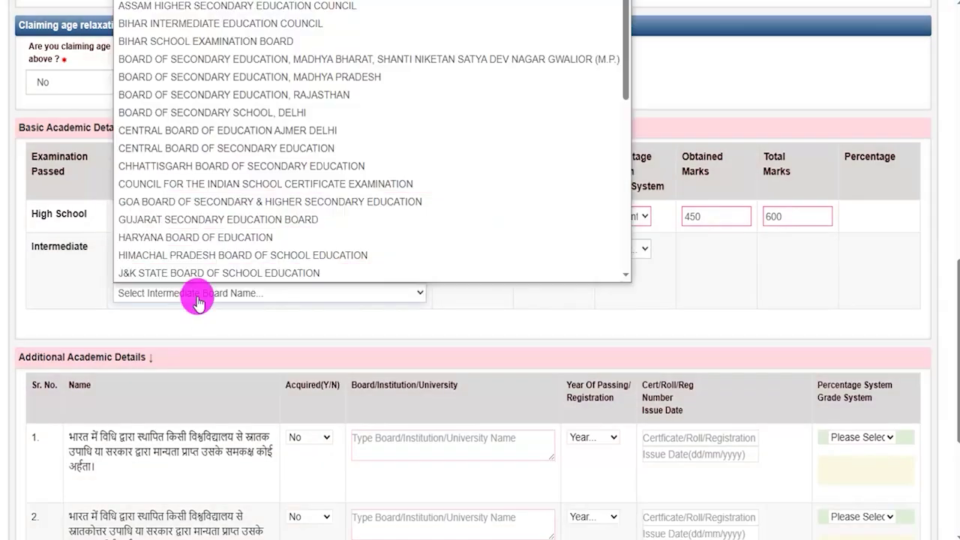
left_click(216, 113)
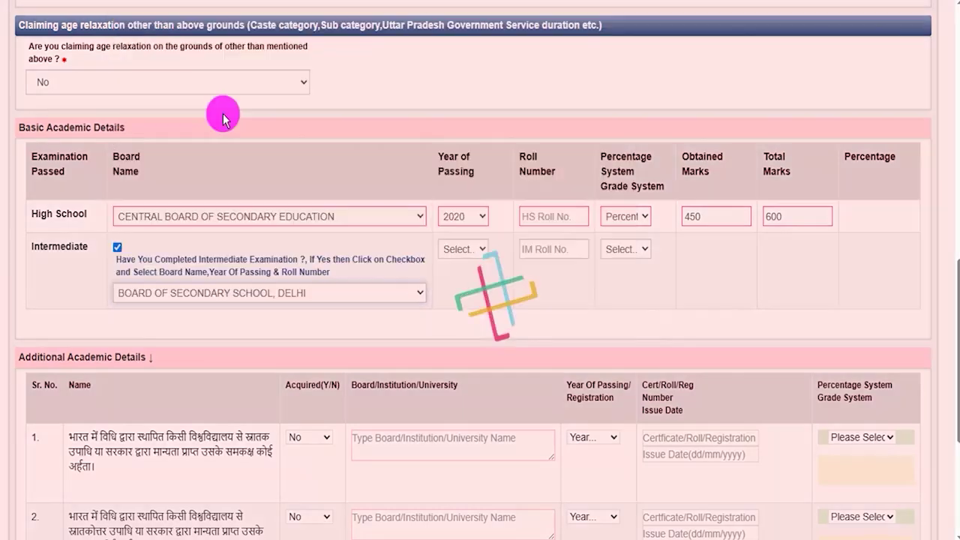
Set the Intermediate examination's result type to Percentage System in the basic academic details
left_click(463, 254)
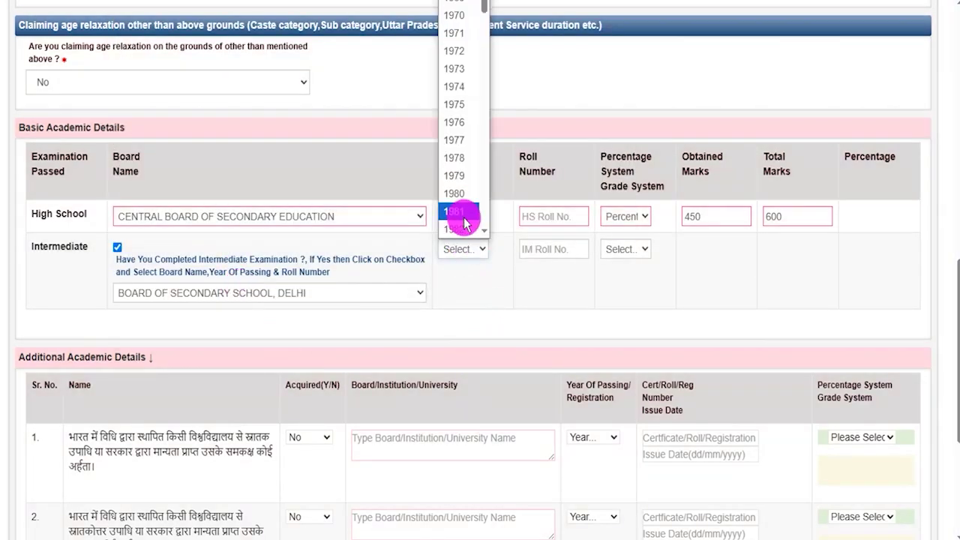
left_click(550, 248)
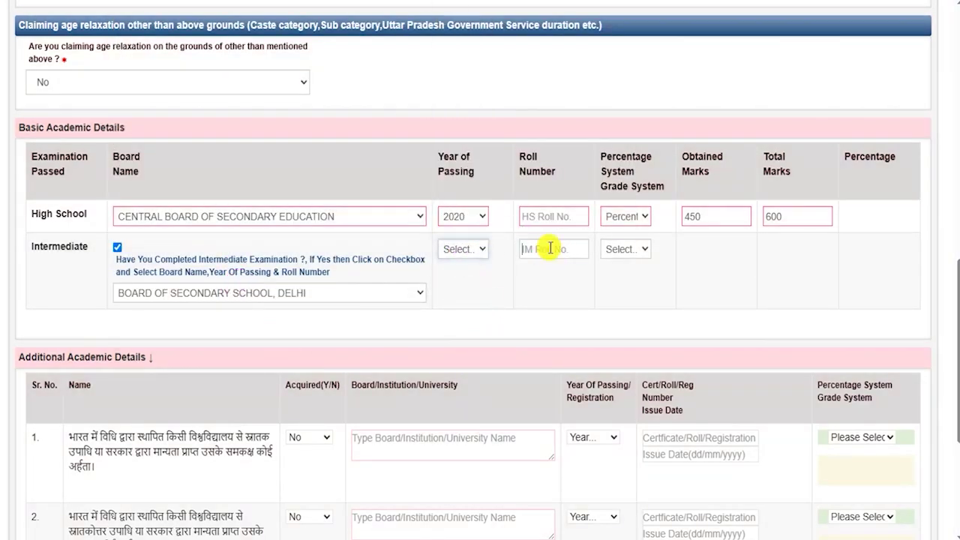
left_click(635, 252)
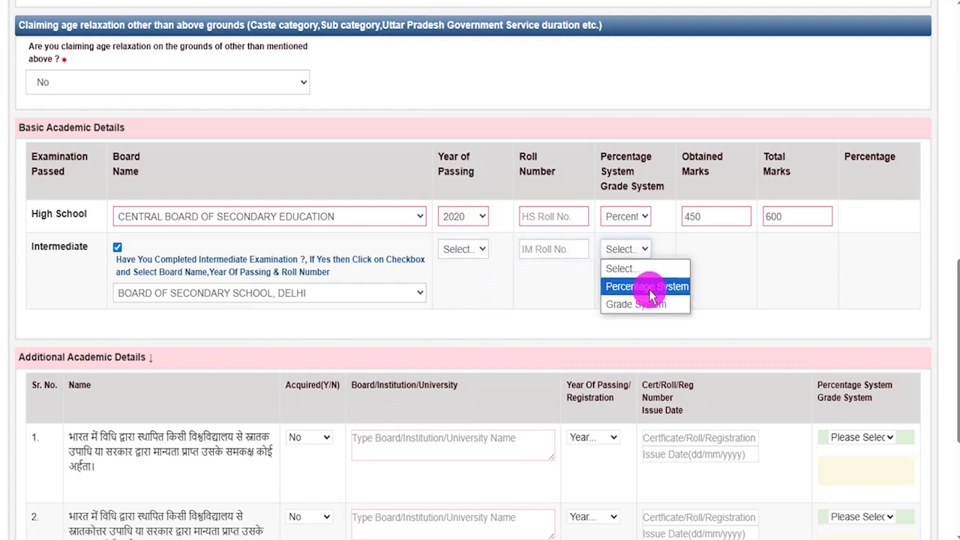
left_click(640, 295)
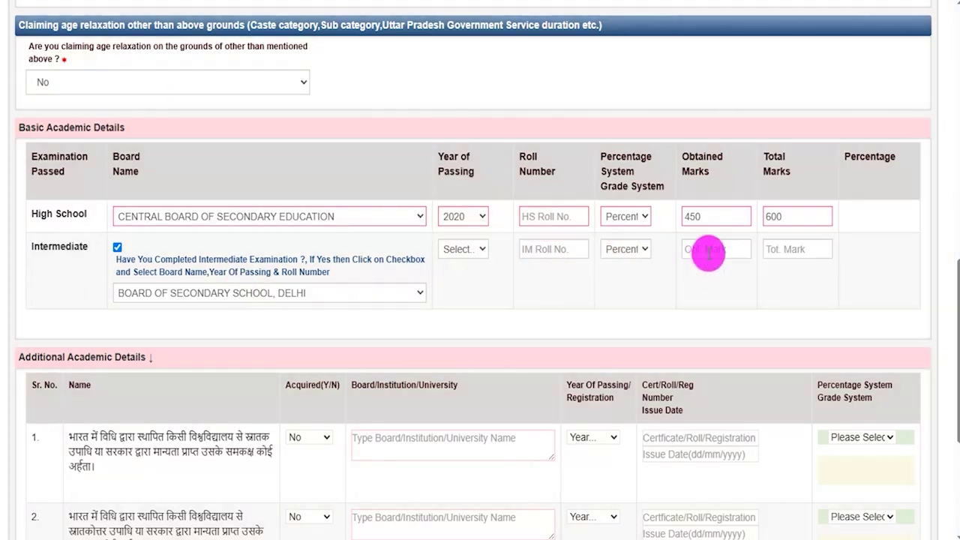
left_click(709, 252)
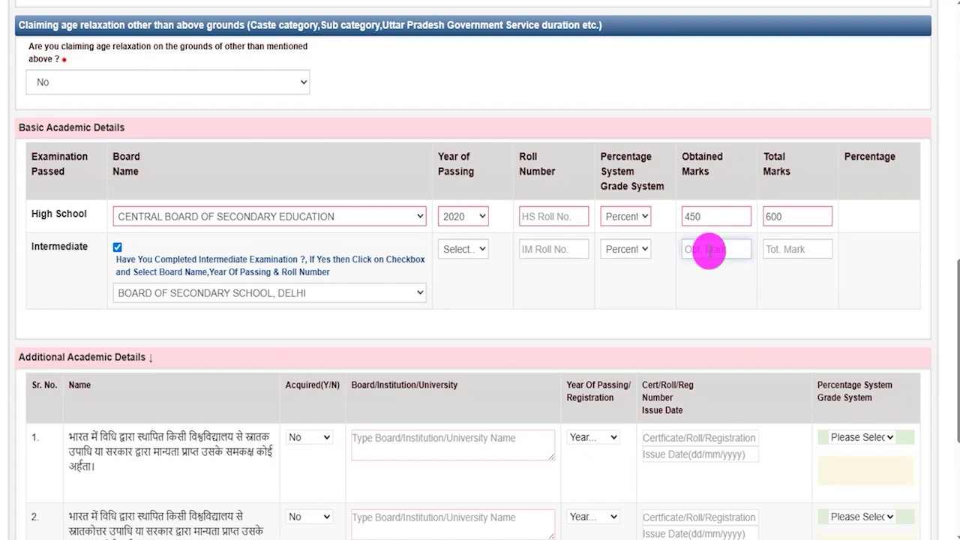
left_click(783, 249)
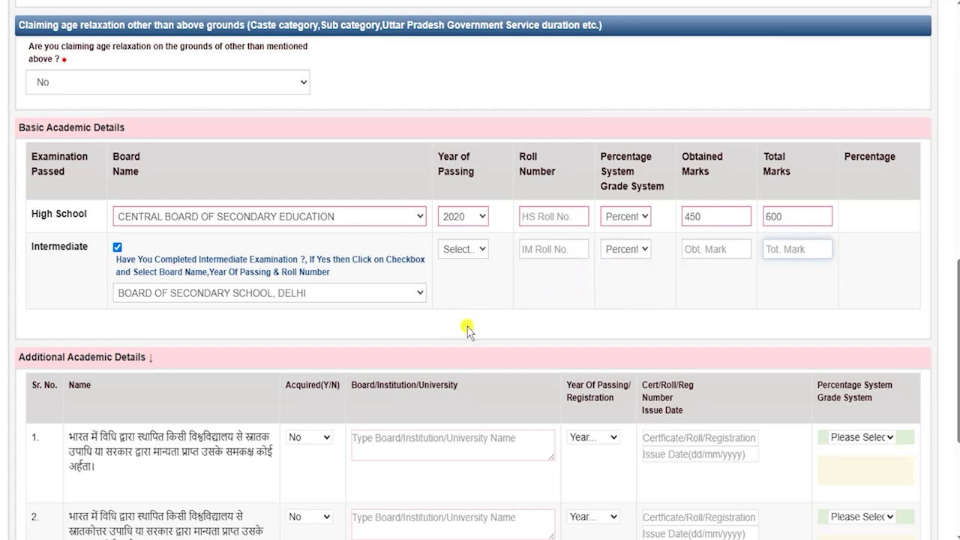
Review the two qualifications in the additional academic details and mark the graduate degree as acquired with Yes
scroll(467, 330, "down", 3)
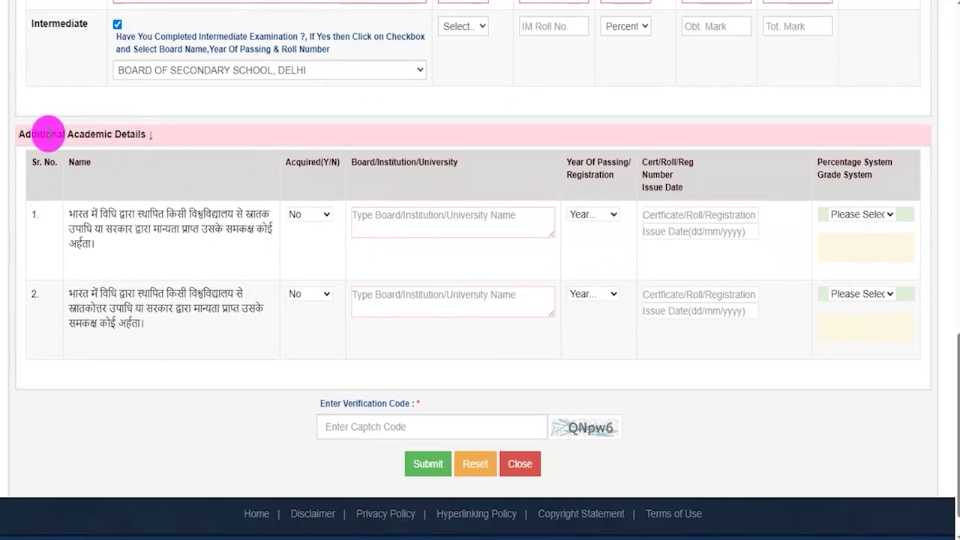
left_click_drag(32, 132, 137, 132)
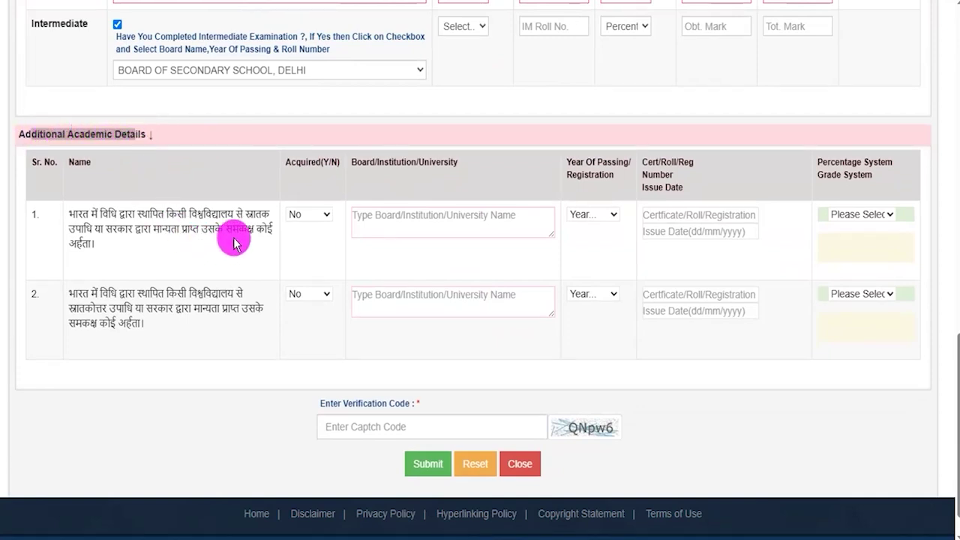
left_click_drag(162, 214, 229, 210)
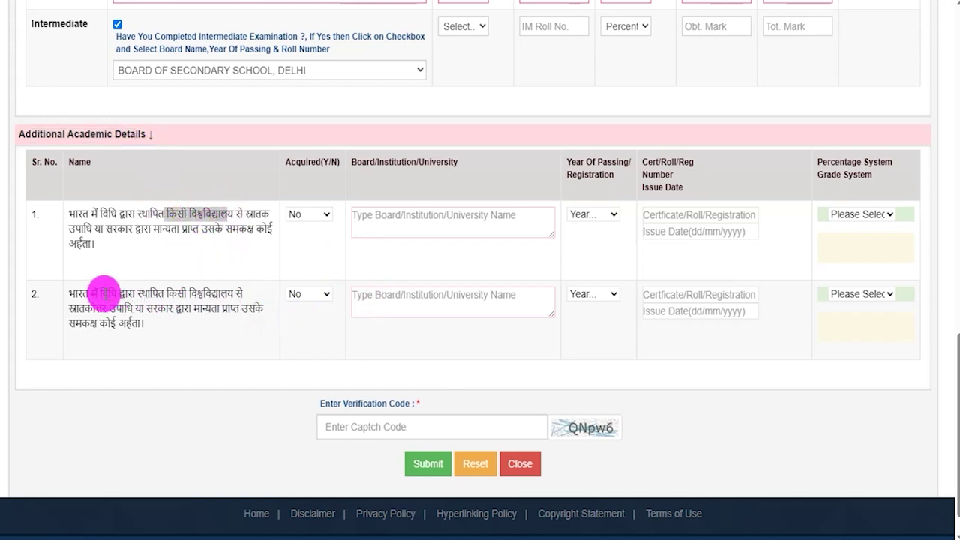
left_click_drag(100, 293, 159, 310)
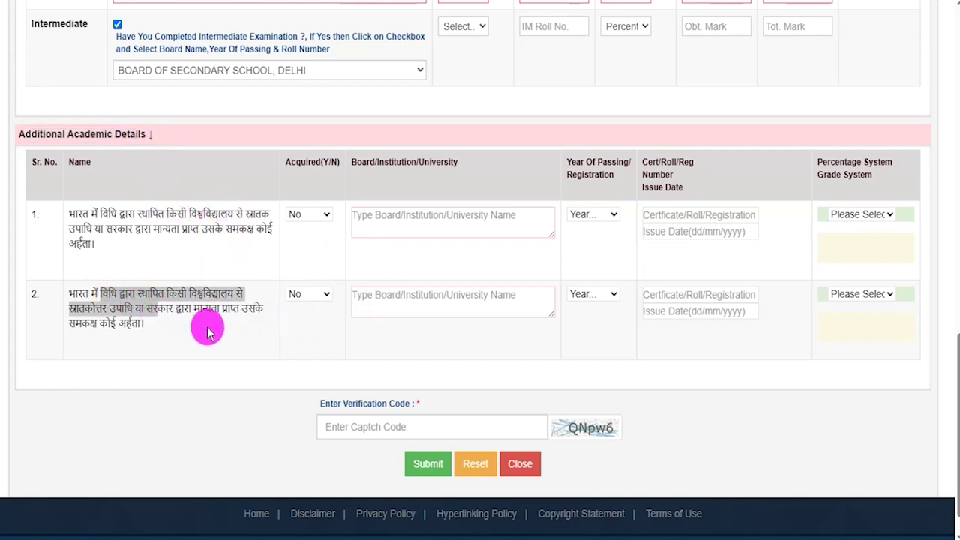
scroll(208, 332, "down", 1)
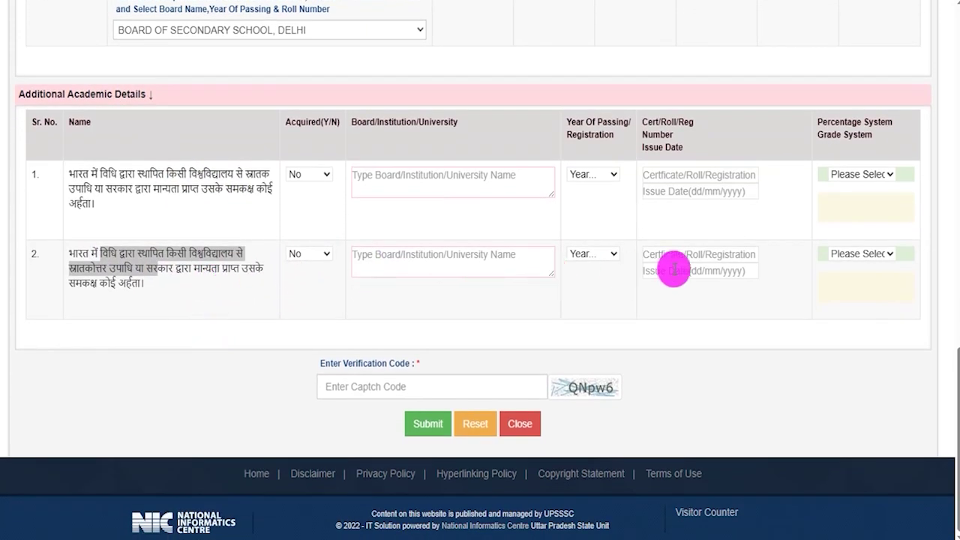
left_click(320, 178)
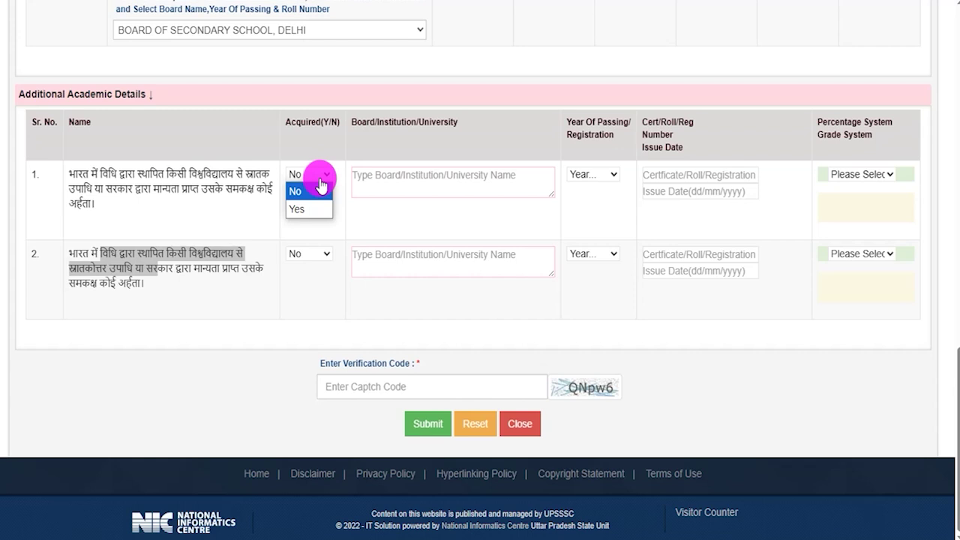
left_click(300, 208)
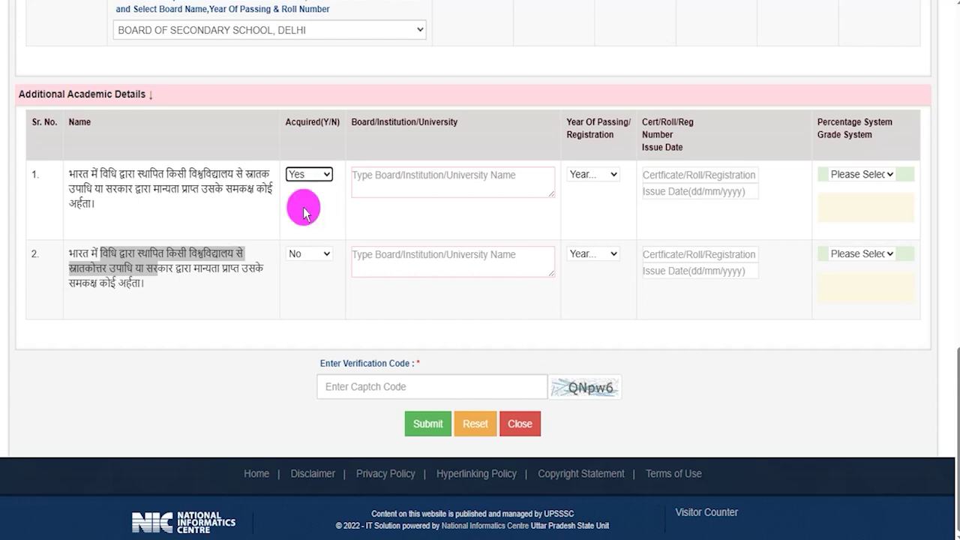
Examine the university name, passing year, certificate number and issue date fields in the additional academic details
left_click(394, 187)
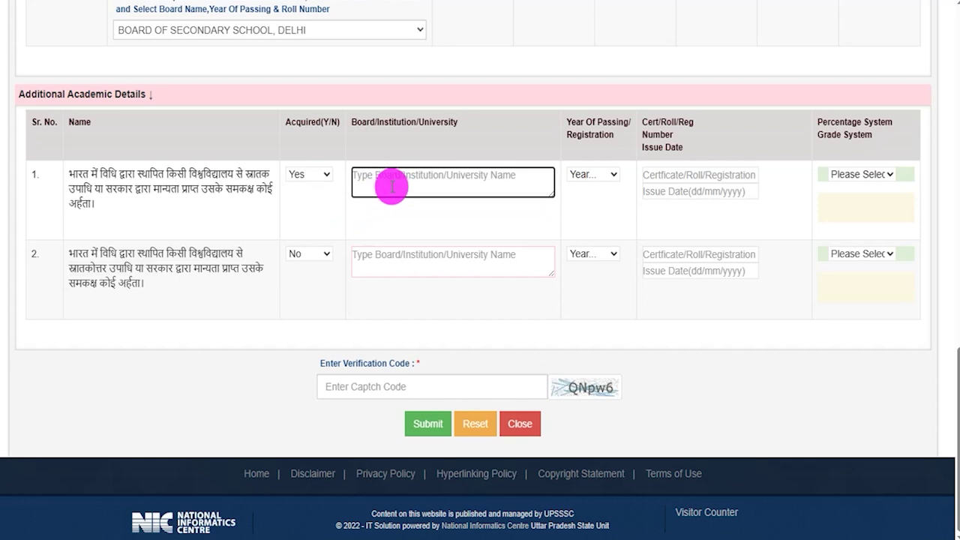
left_click(604, 177)
left_click(601, 179)
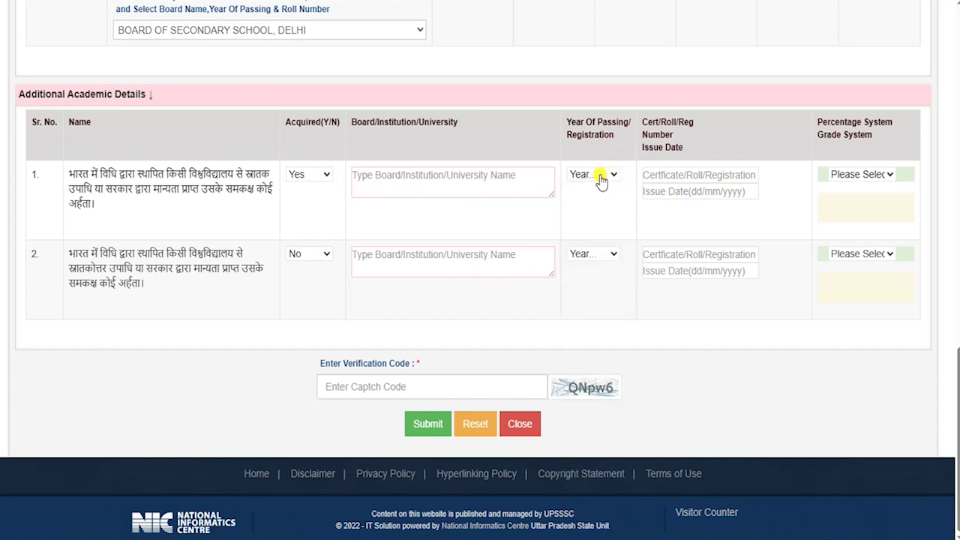
left_click(606, 253)
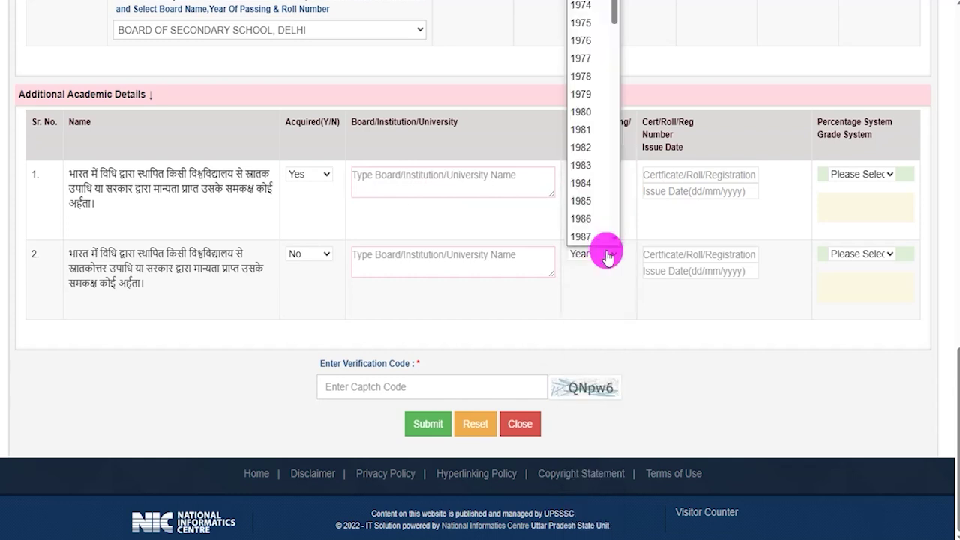
left_click(606, 254)
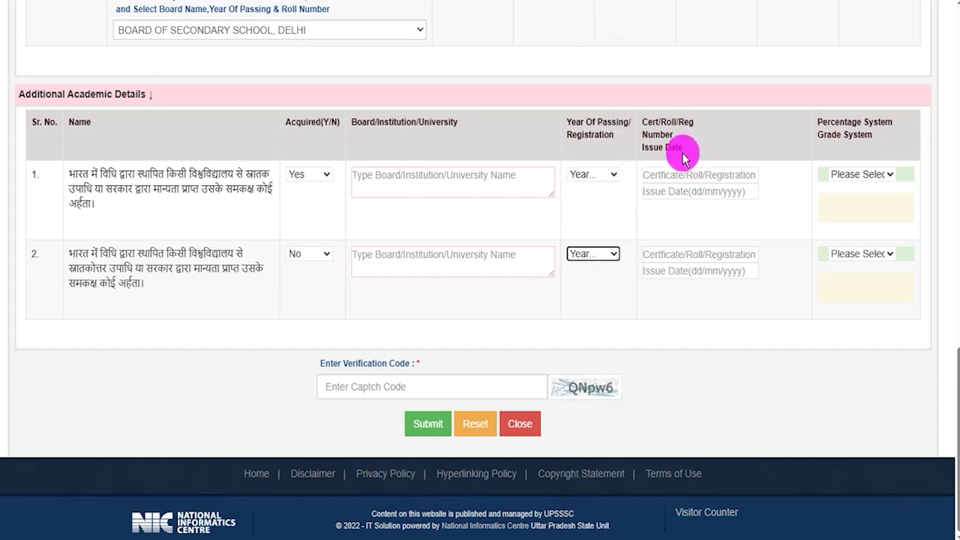
left_click(674, 177)
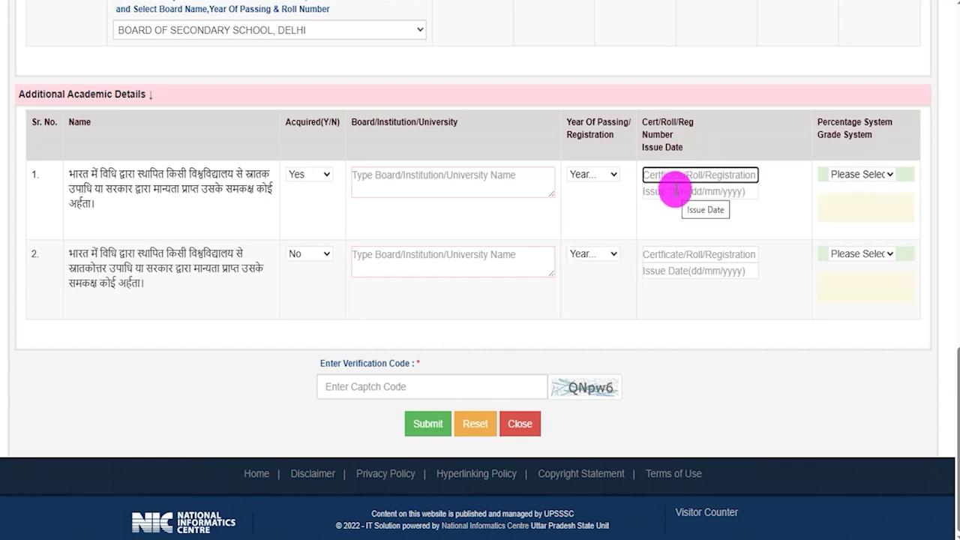
left_click(675, 192)
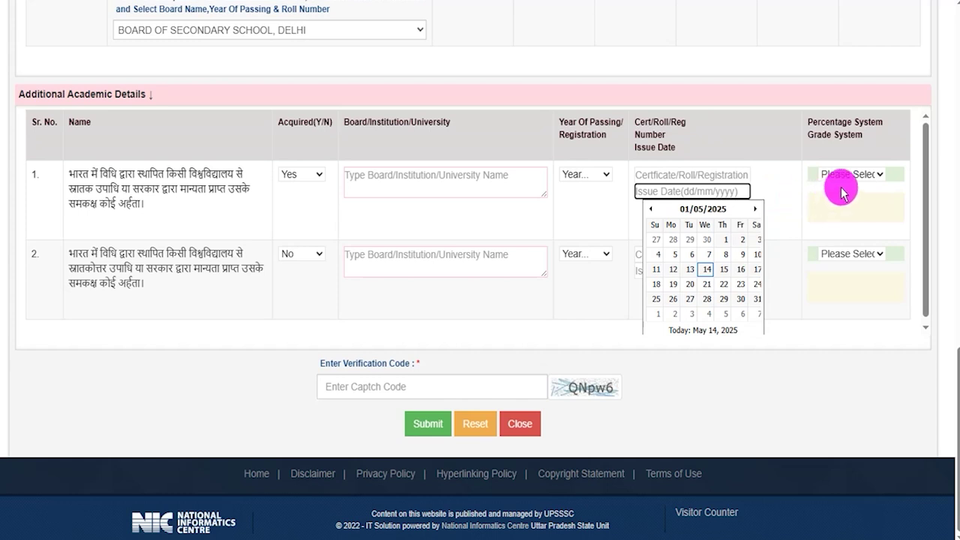
left_click(797, 217)
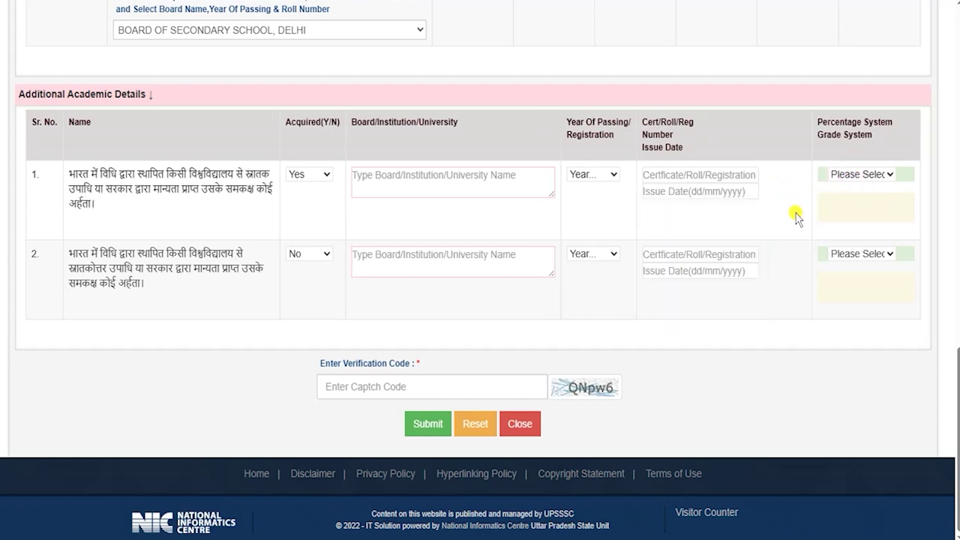
Set the graduate degree's result type to Percentage System in the additional academic details
left_click(854, 175)
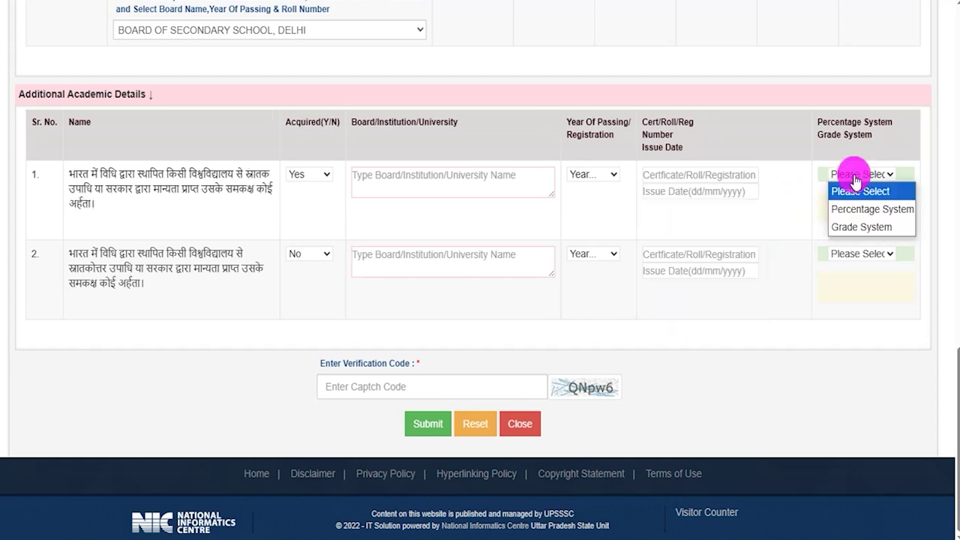
left_click(859, 211)
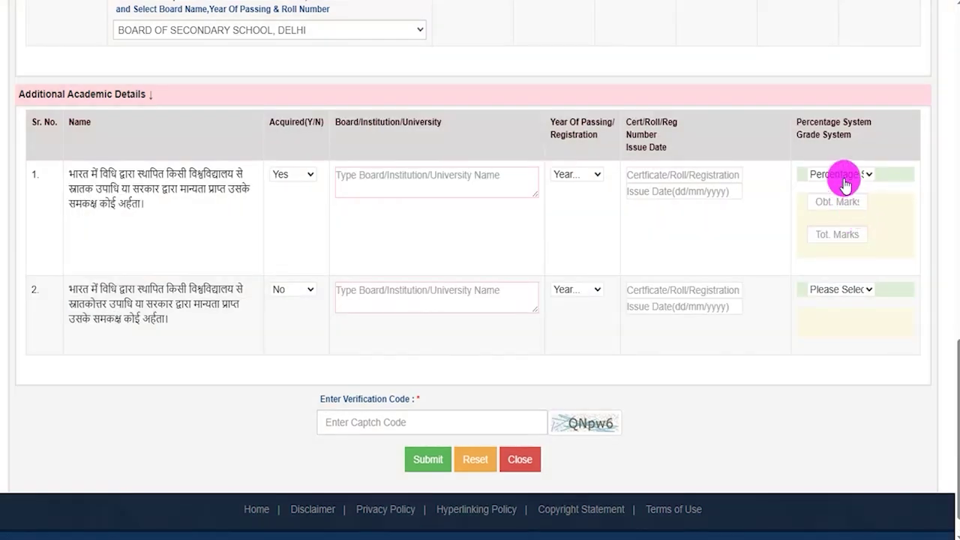
left_click(836, 201)
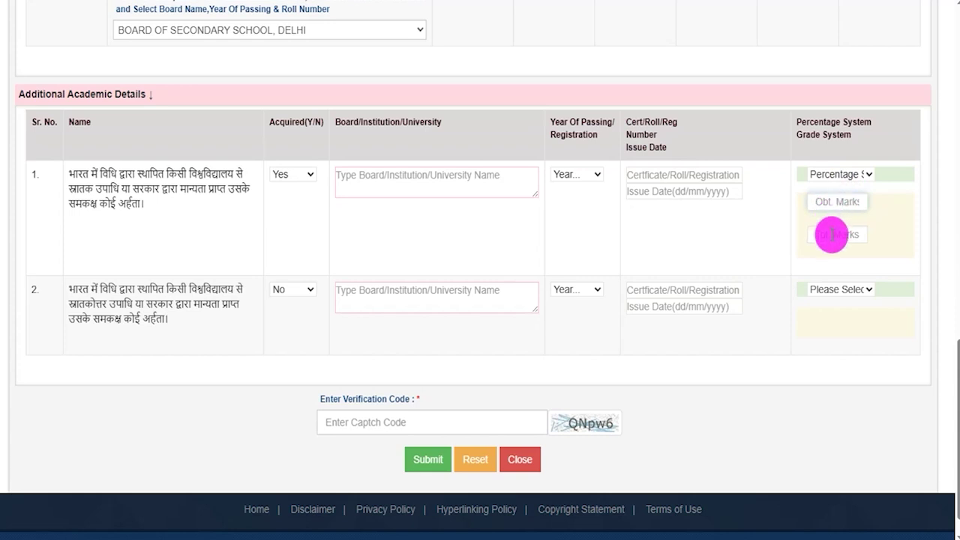
left_click(832, 235)
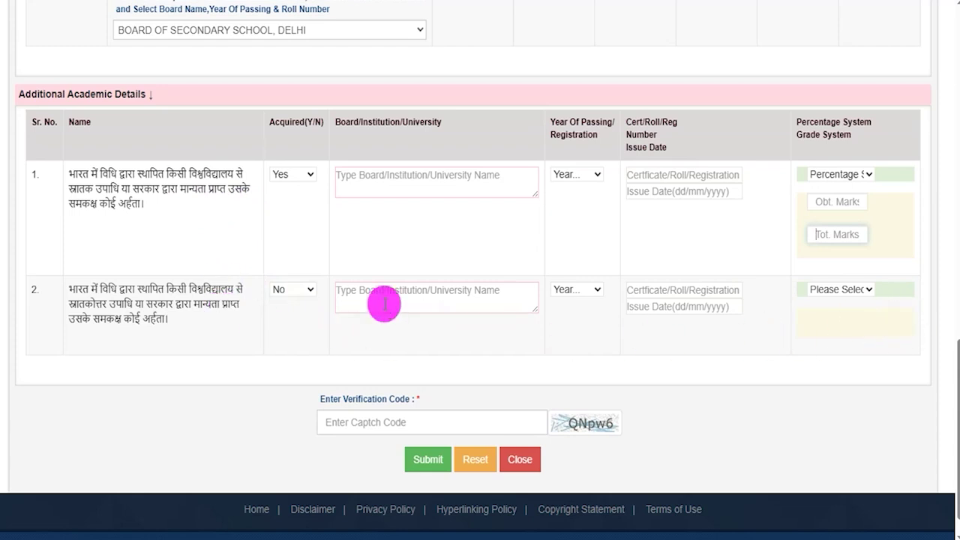
Set the graduate degree's acquired answer back to No in the additional academic details
left_click(297, 179)
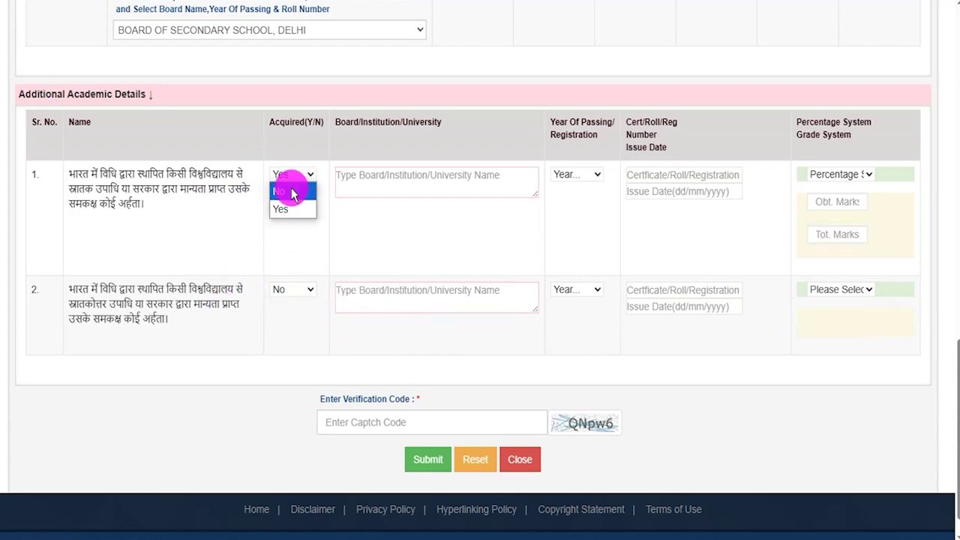
left_click(293, 194)
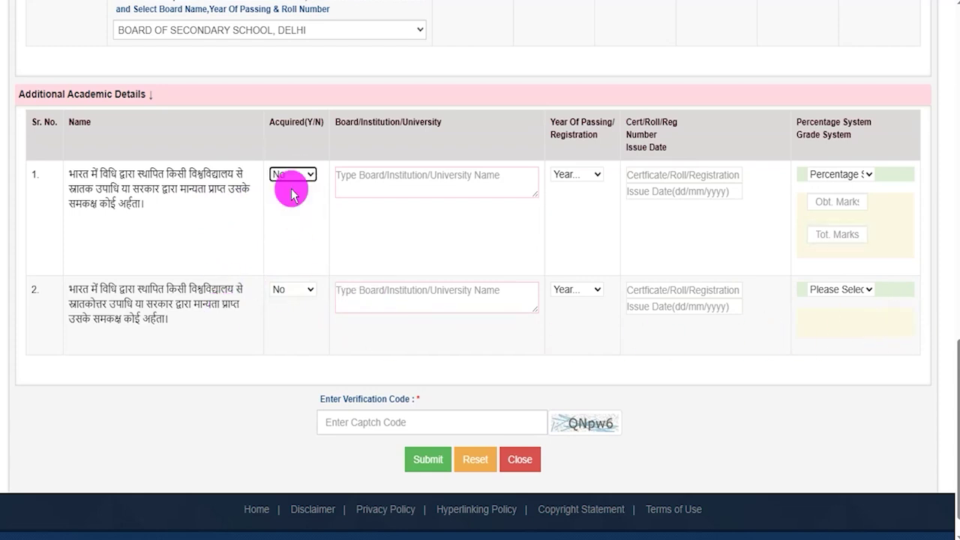
Locate the verification code below the academic details and submit the application form
scroll(412, 365, "down", 1)
left_click(454, 40)
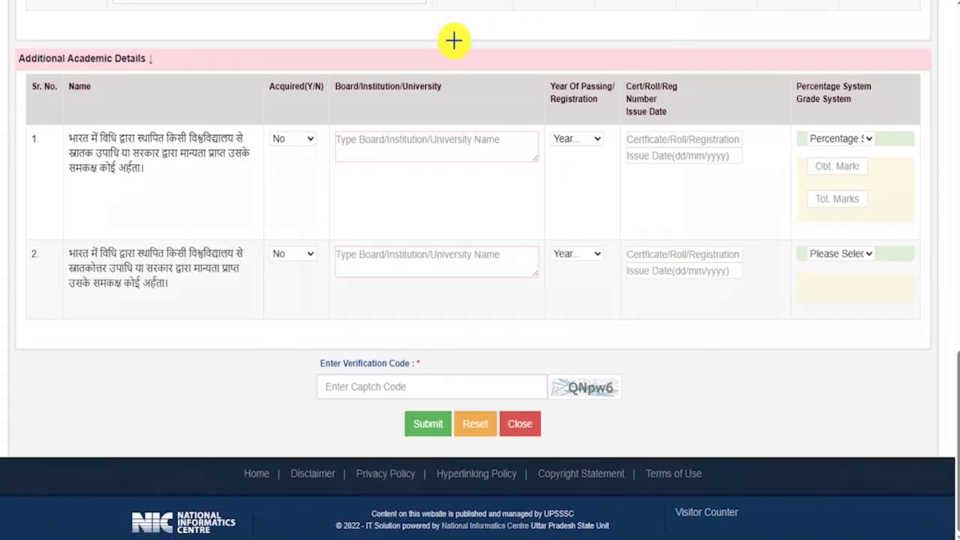
left_click_drag(572, 403, 659, 403)
left_click_drag(480, 388, 527, 358)
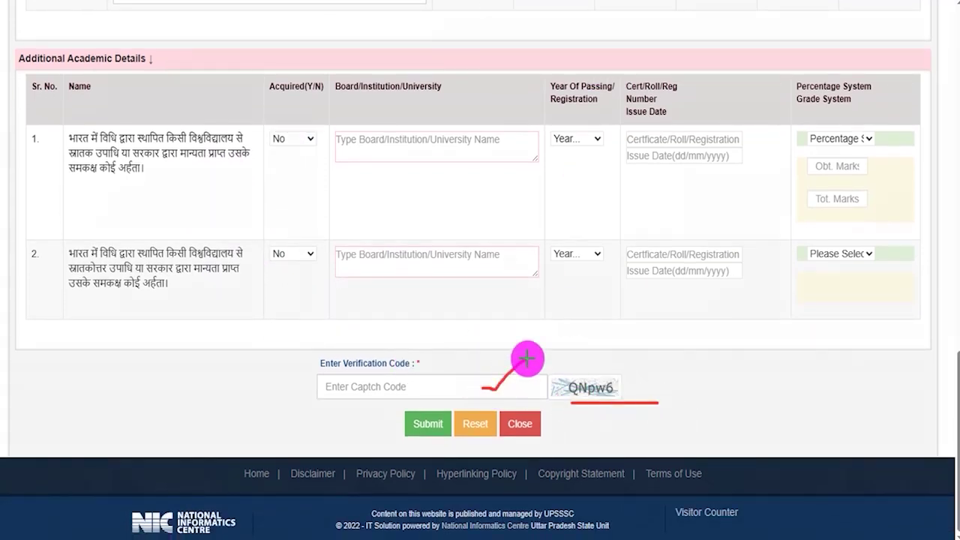
left_click_drag(157, 403, 377, 428)
left_click(409, 424)
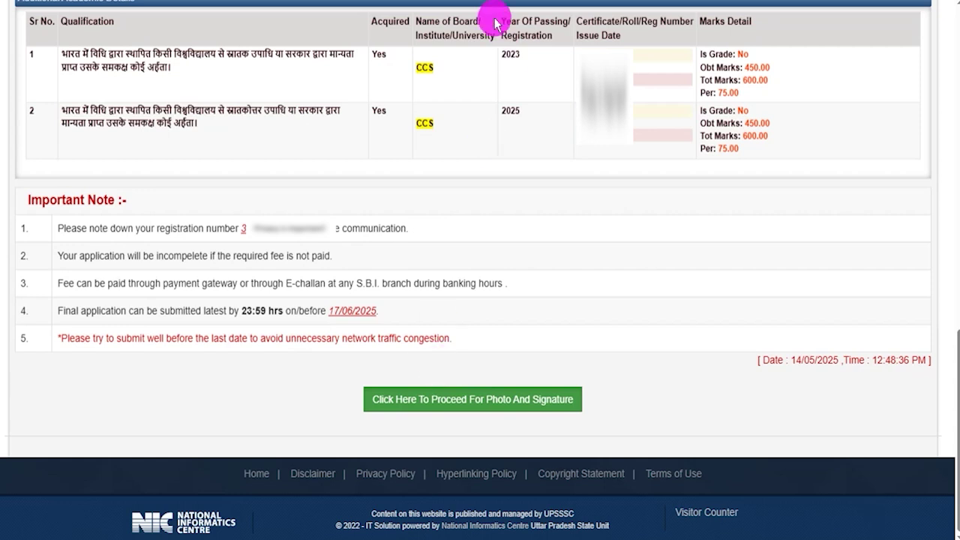
Note the registration number in the important notes and proceed to the photo and signature stage
left_click_drag(242, 228, 296, 228)
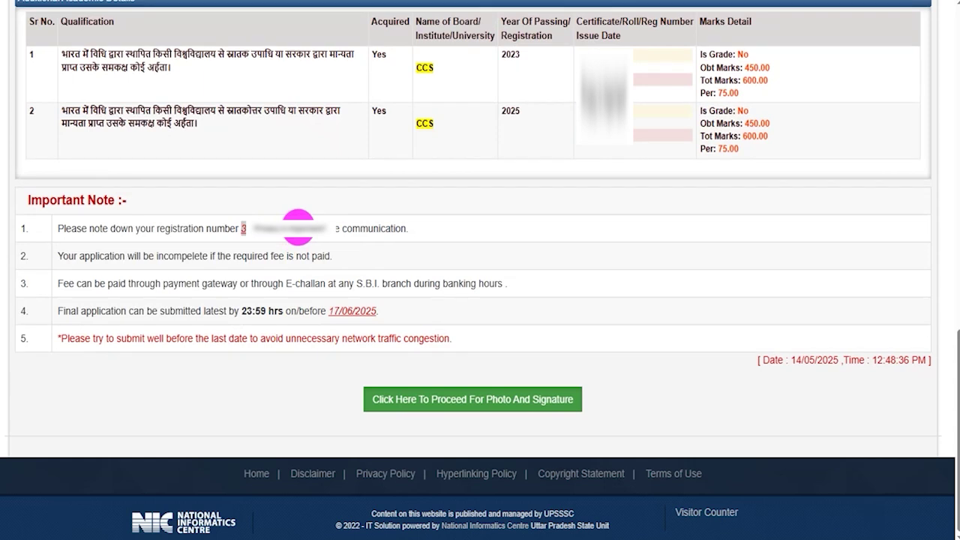
left_click(291, 399)
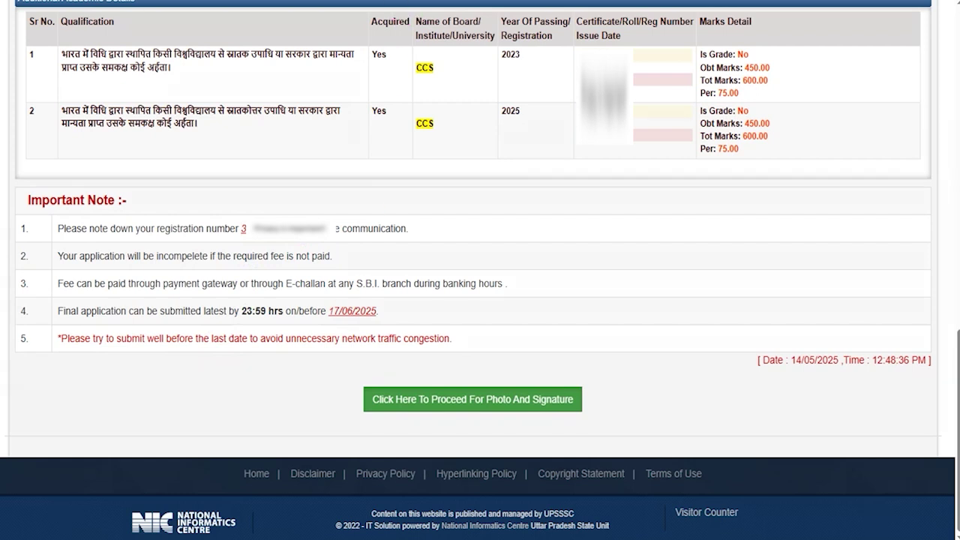
left_click_drag(318, 358, 618, 434)
left_click(571, 400)
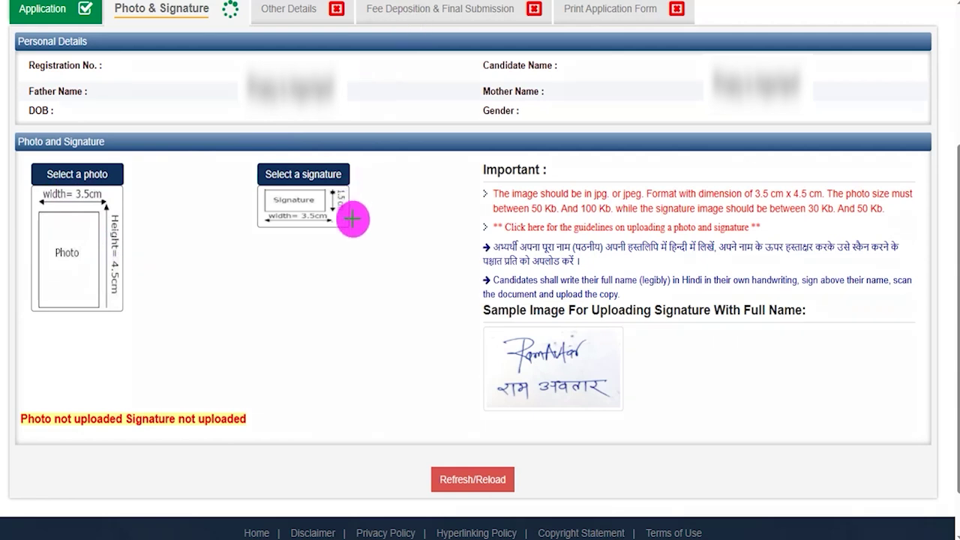
Examine the photo and signature requirements, including signature dimensions, image format, file-size limits and the sample signature with full name
left_click_drag(304, 229, 319, 223)
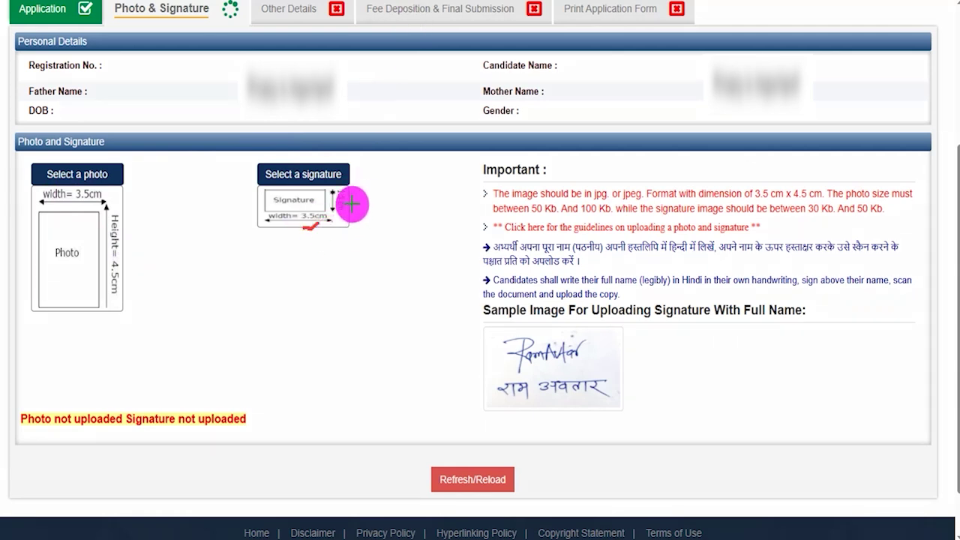
left_click_drag(349, 201, 368, 195)
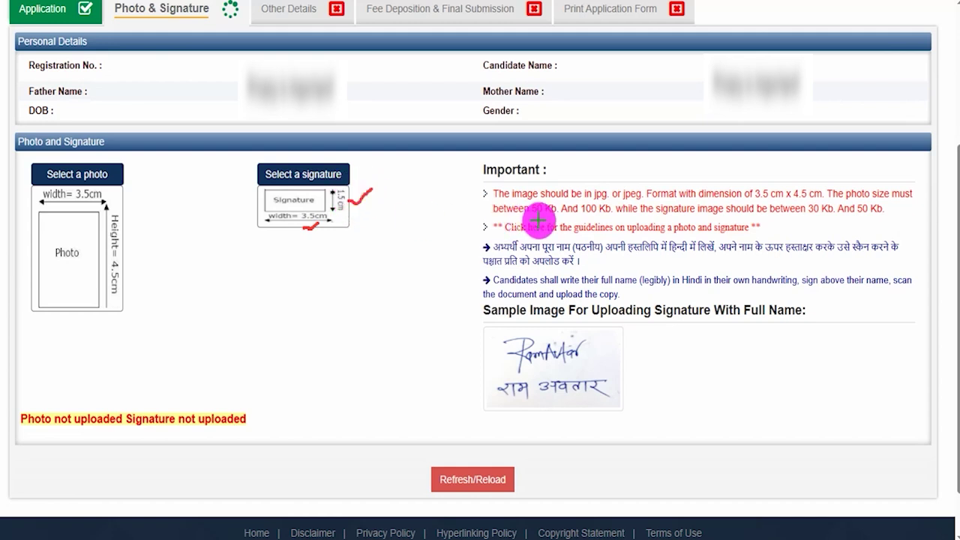
left_click_drag(534, 214, 597, 213)
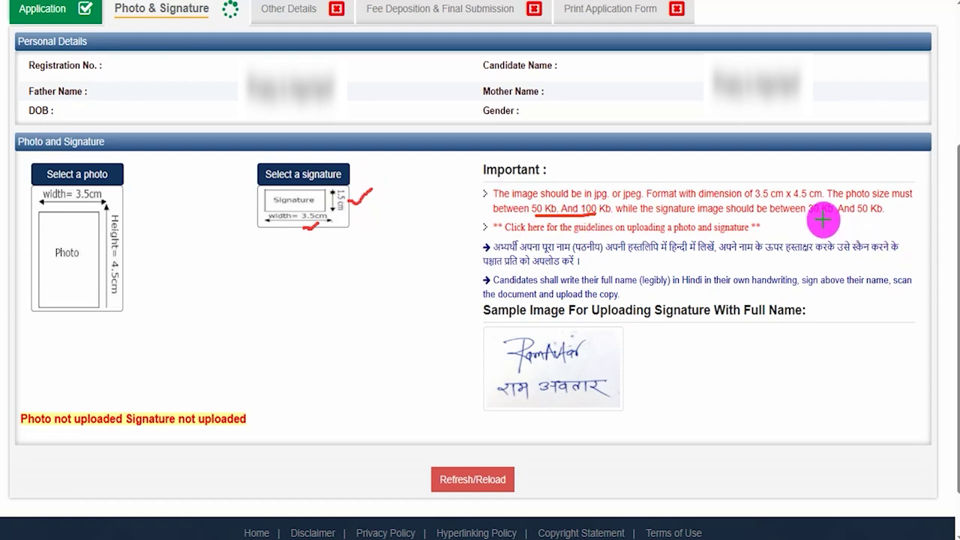
left_click_drag(814, 214, 873, 216)
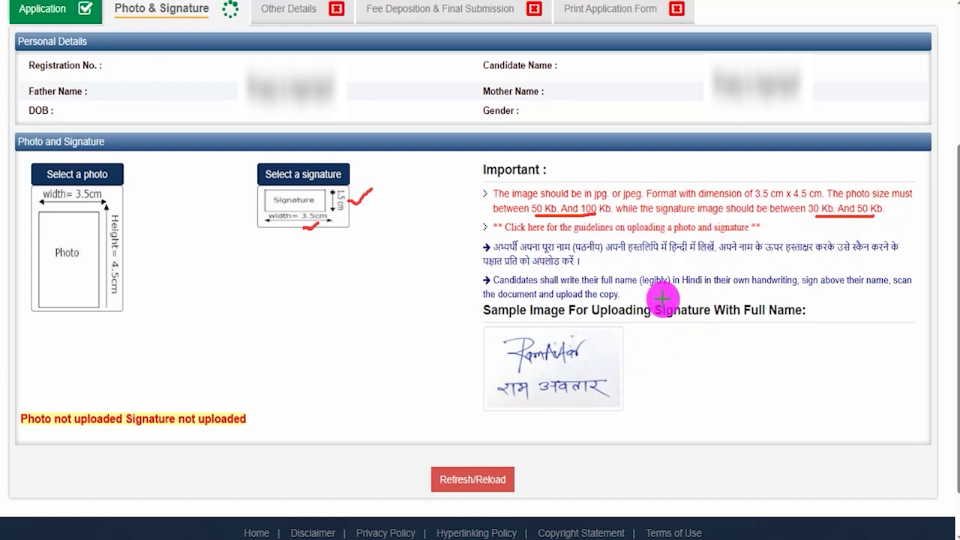
left_click_drag(598, 202, 634, 197)
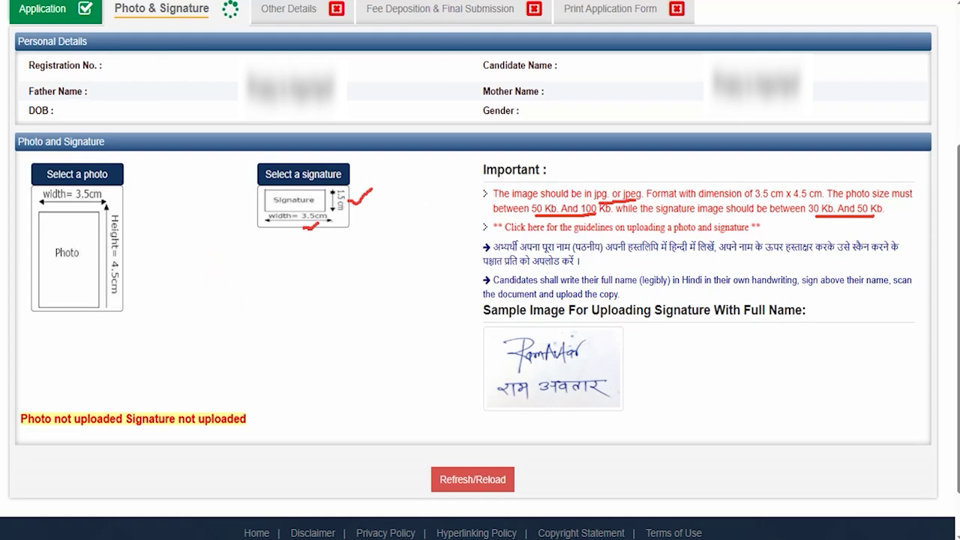
mouse_move(476, 325)
left_mouse_down()
mouse_move(631, 362)
mouse_move(626, 413)
left_mouse_up()
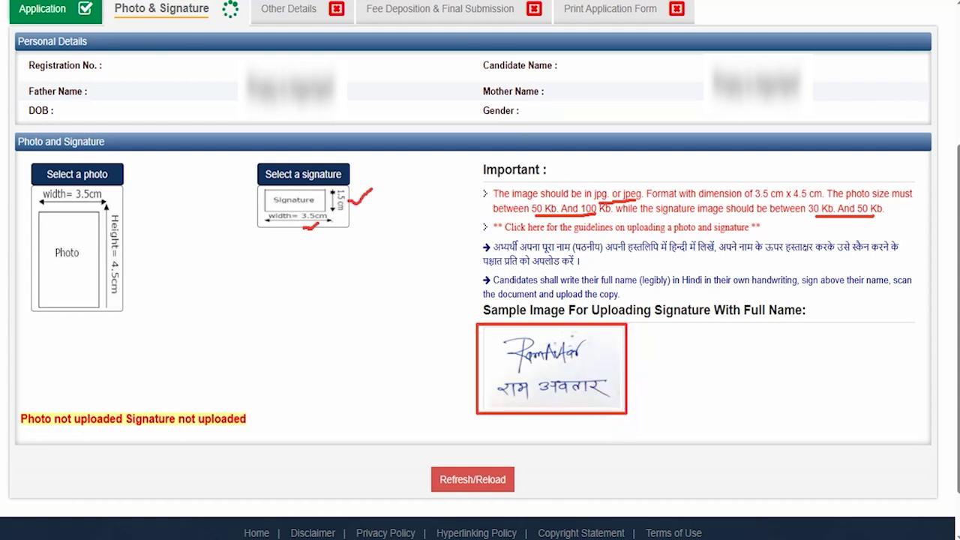
left_click_drag(597, 363, 626, 344)
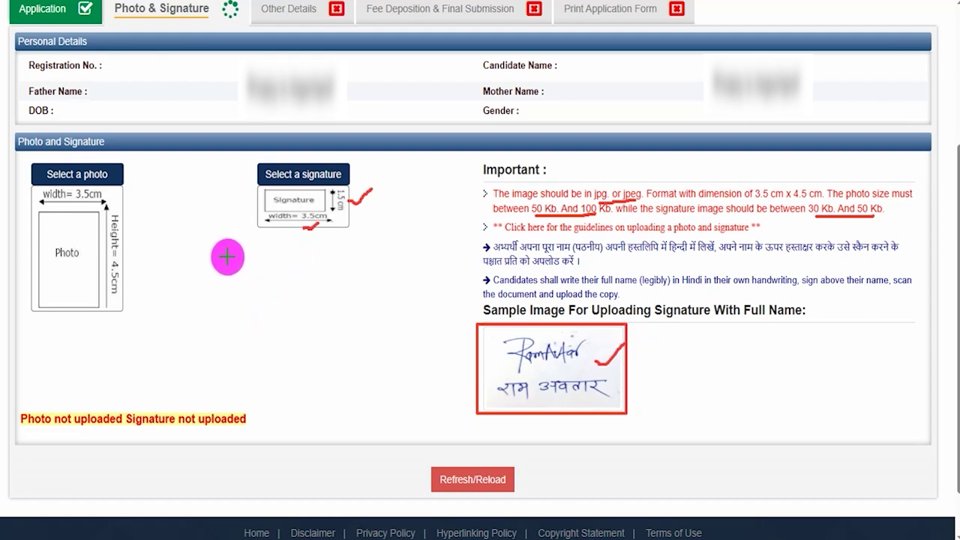
left_click_drag(117, 179, 136, 161)
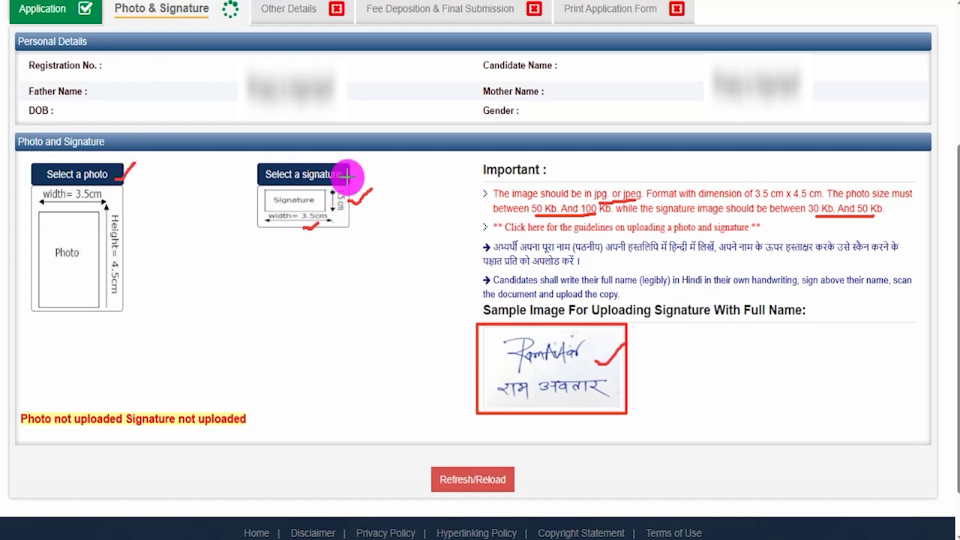
left_click_drag(345, 176, 361, 160)
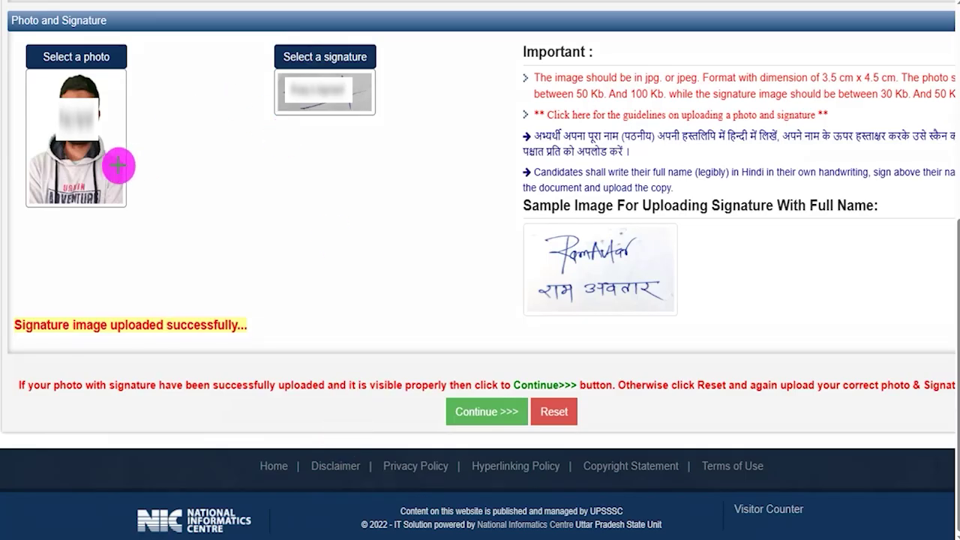
Continue with the uploaded photo and signature and accept the advertisement's terms and conditions for the remaining details
left_click_drag(264, 406, 446, 412)
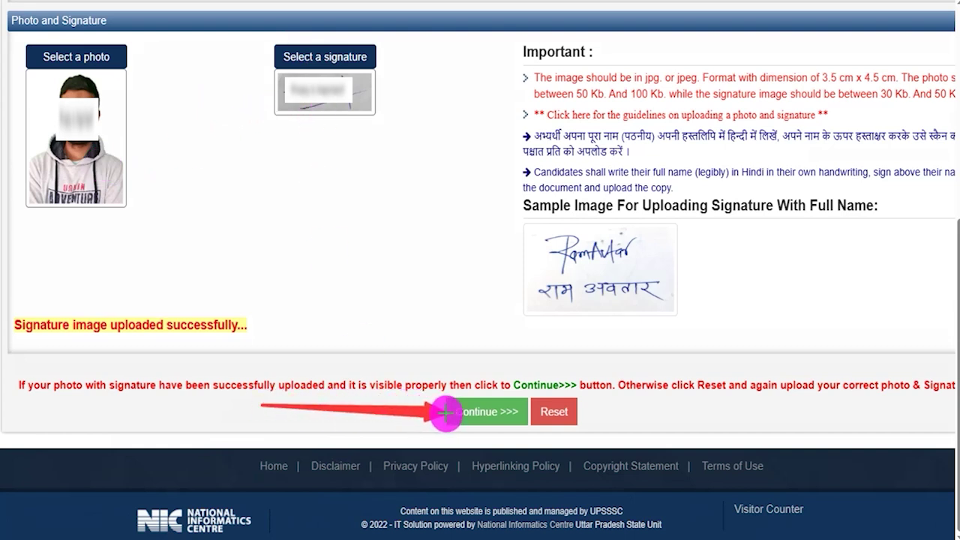
left_click(446, 412)
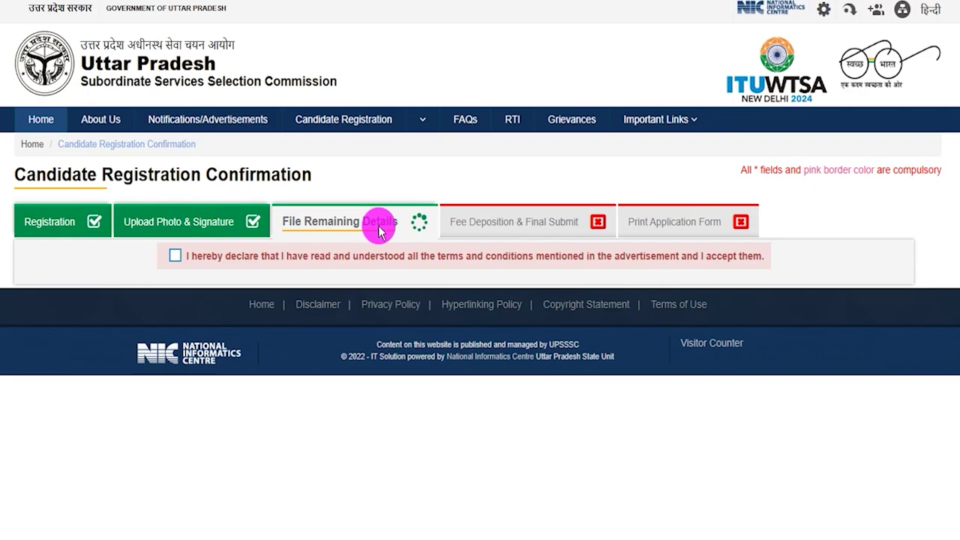
left_click(175, 256)
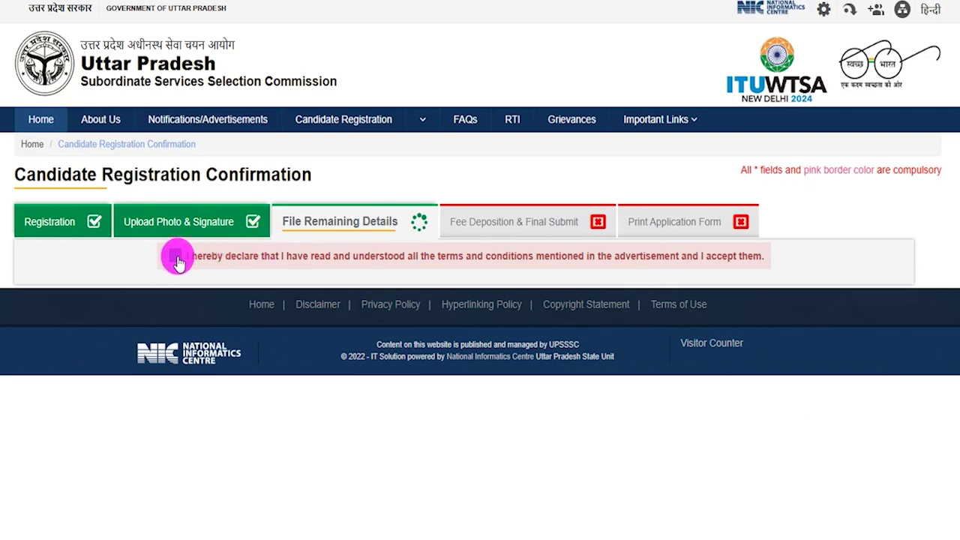
Set the Territorial Army service answer to Yes and back to No under Preferential Qualification
scroll(417, 296, "down", 10)
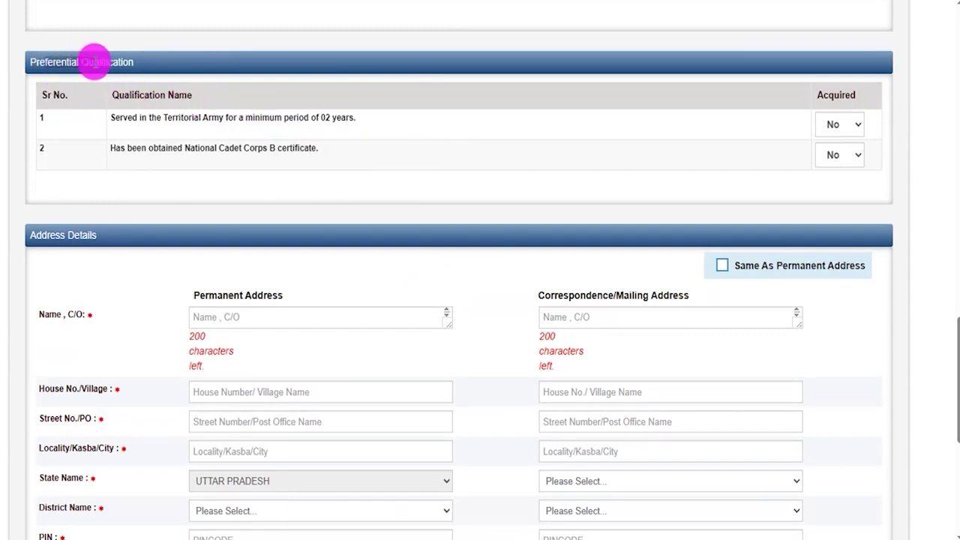
left_click_drag(125, 118, 301, 117)
left_click(851, 124)
left_click(845, 162)
left_click(848, 129)
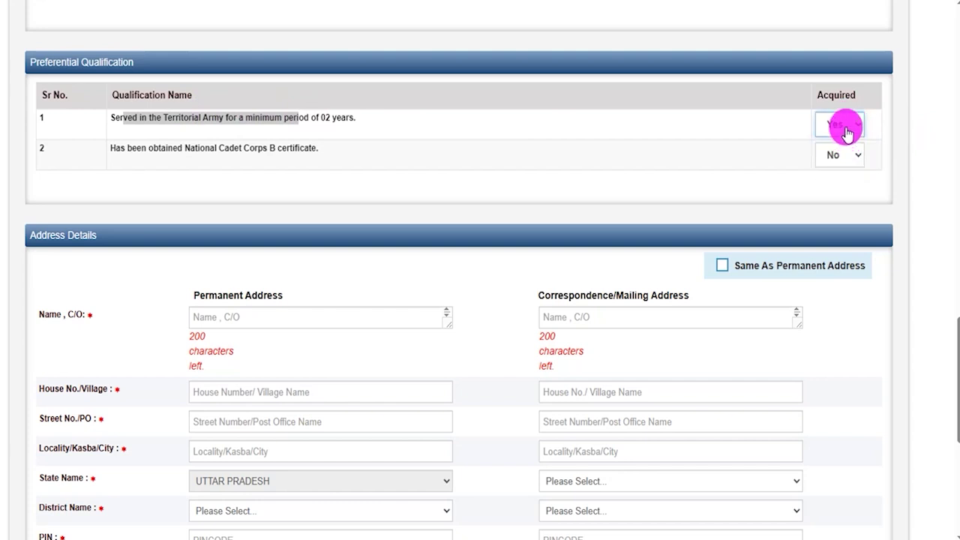
left_click(843, 147)
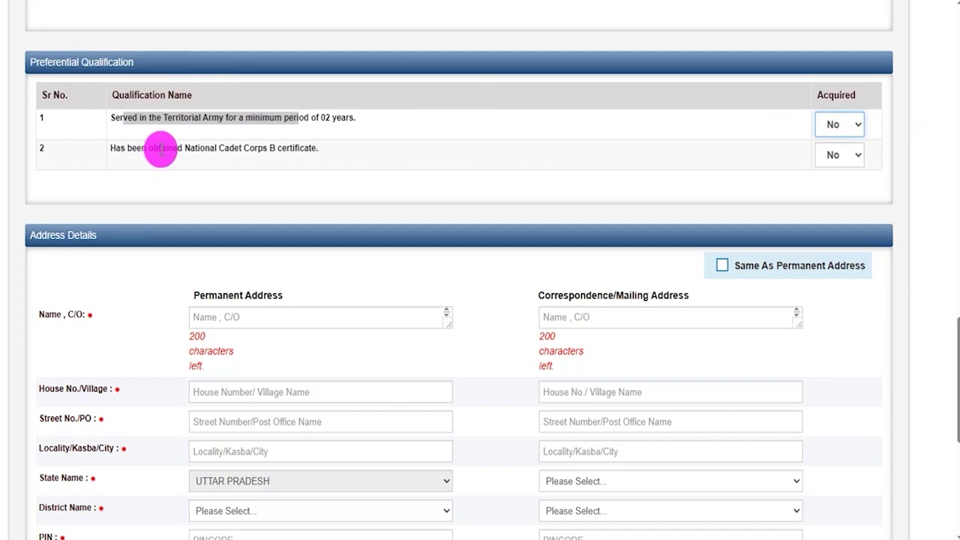
Try the other acquired option for the National Cadet Corps B certificate and return the answer to No
left_click_drag(157, 148, 268, 150)
left_click(848, 154)
left_click(834, 195)
left_click(834, 159)
left_click(834, 177)
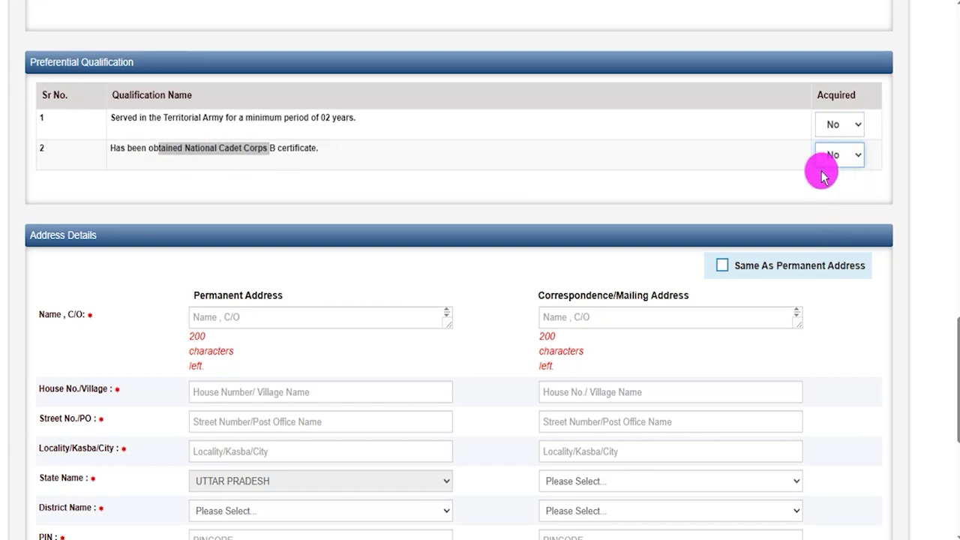
Review the permanent address fields in Address Details, from the name and house or village to the district choices and PIN code
left_click(34, 232)
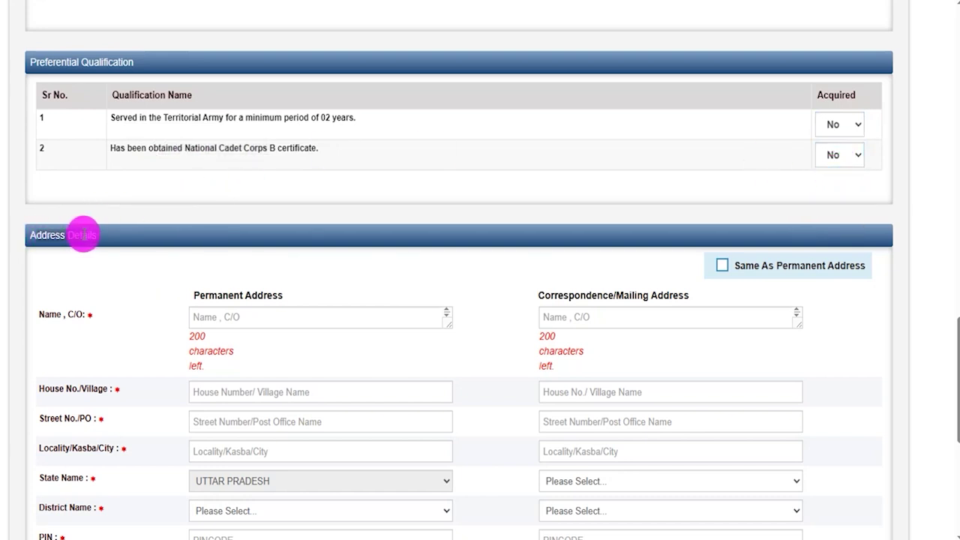
scroll(313, 272, "down", 3)
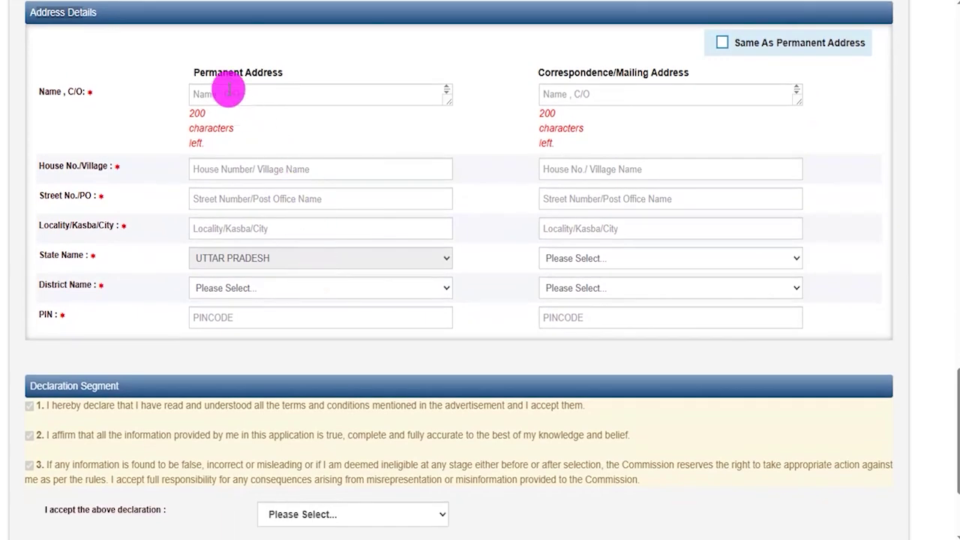
left_click_drag(203, 70, 265, 72)
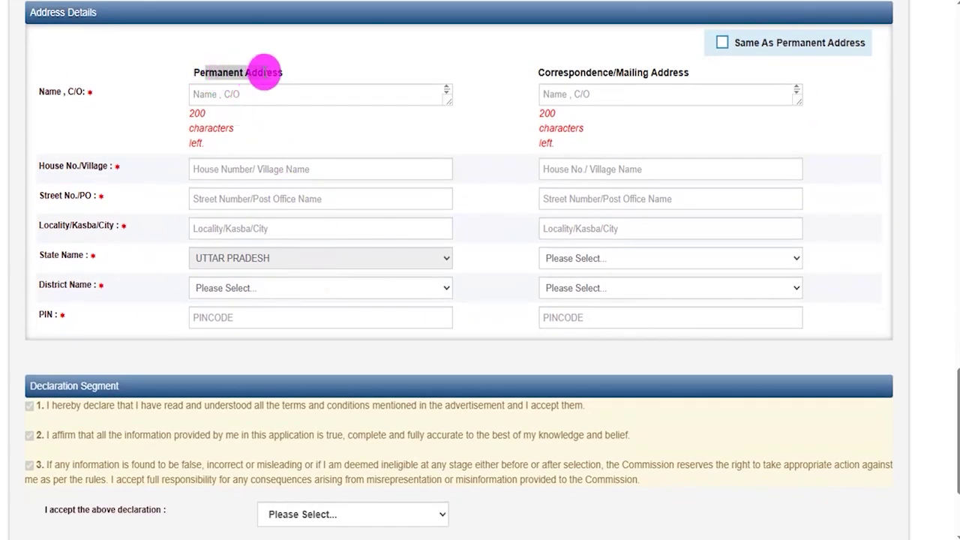
left_click(237, 96)
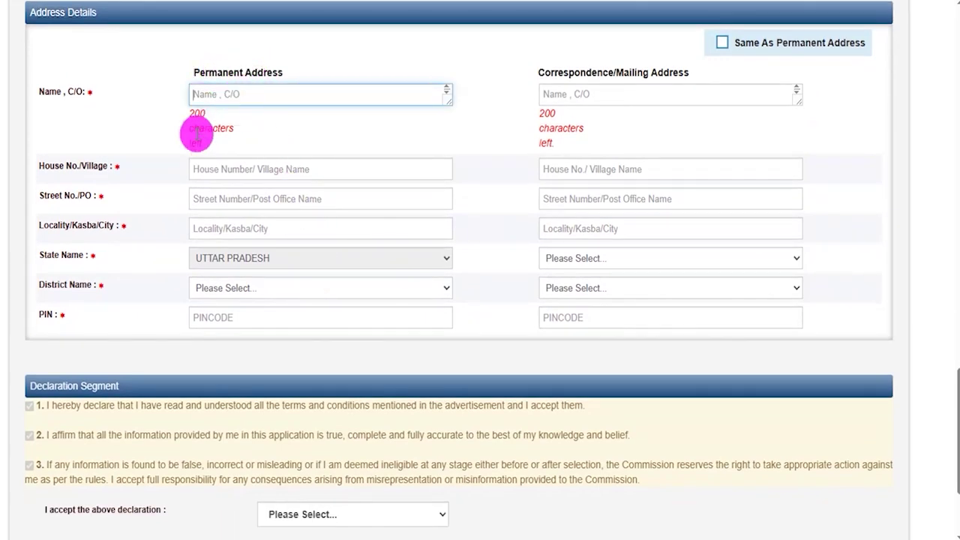
left_click(229, 172)
left_click(217, 201)
left_click(204, 222)
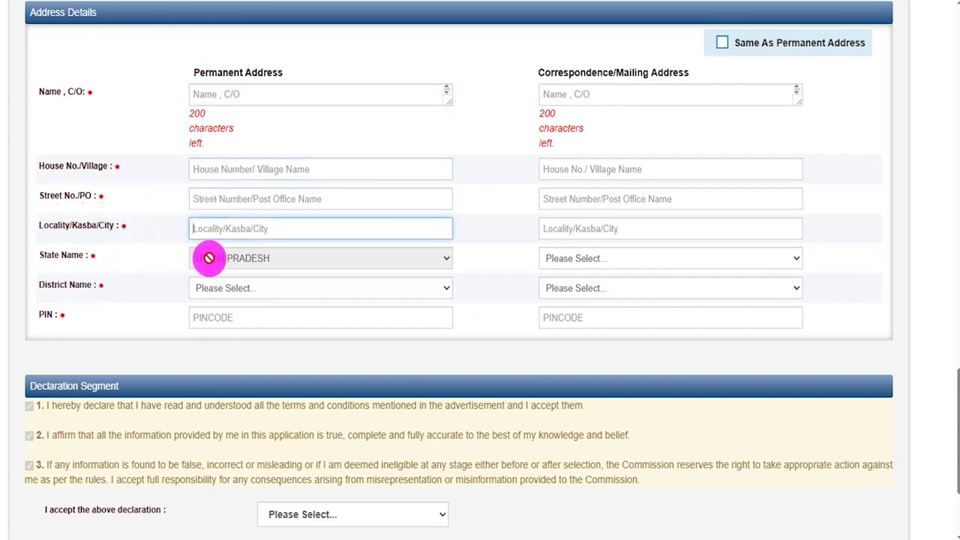
left_click(209, 288)
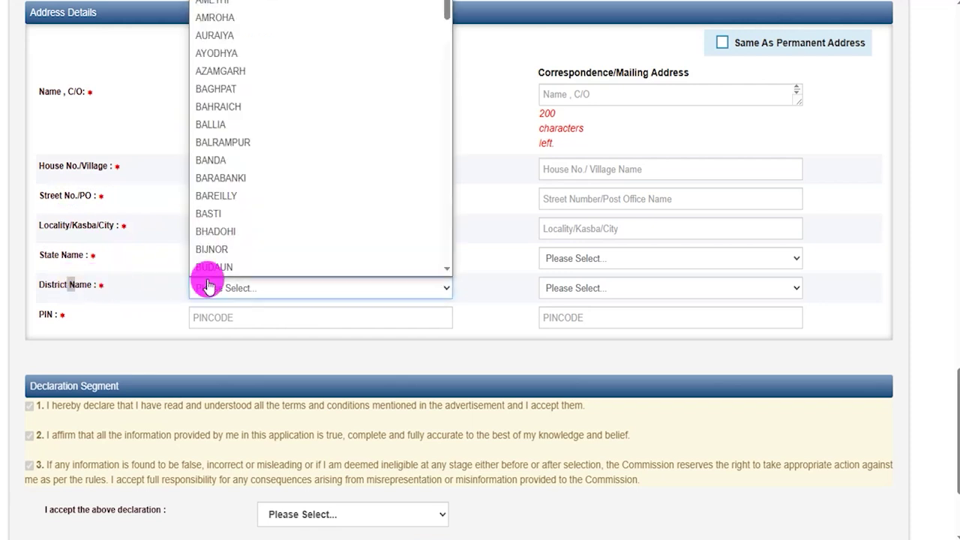
left_click(210, 321)
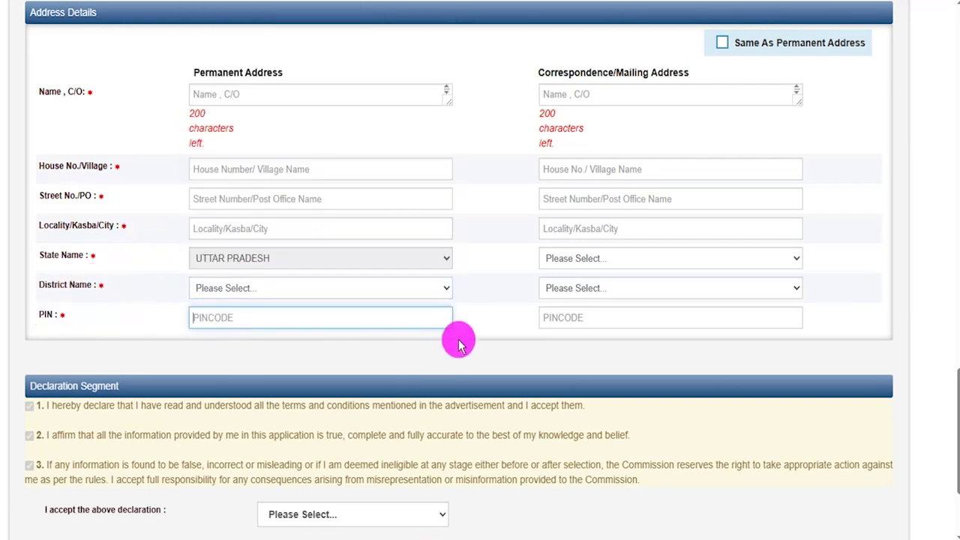
Try to make the correspondence address the same as the permanent address
left_click_drag(550, 71, 669, 72)
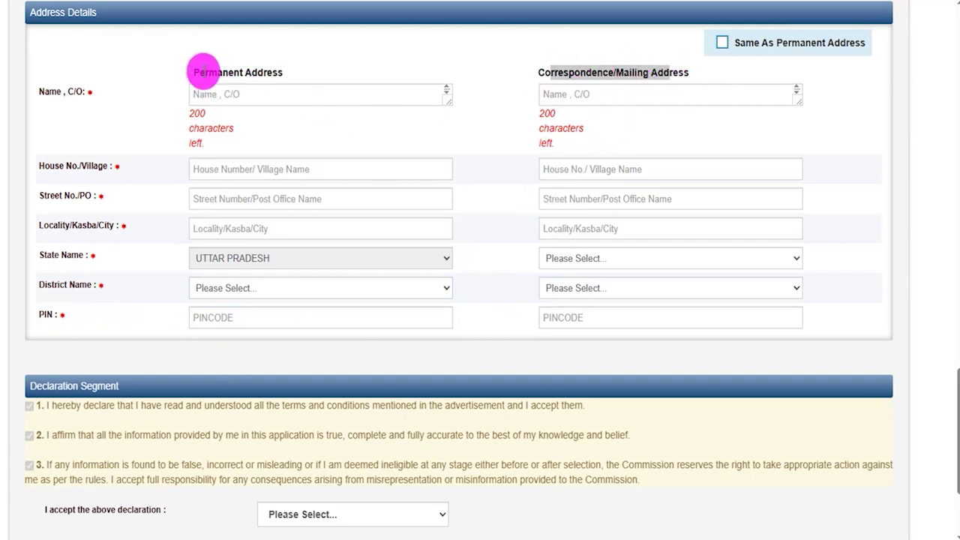
left_click_drag(203, 70, 268, 71)
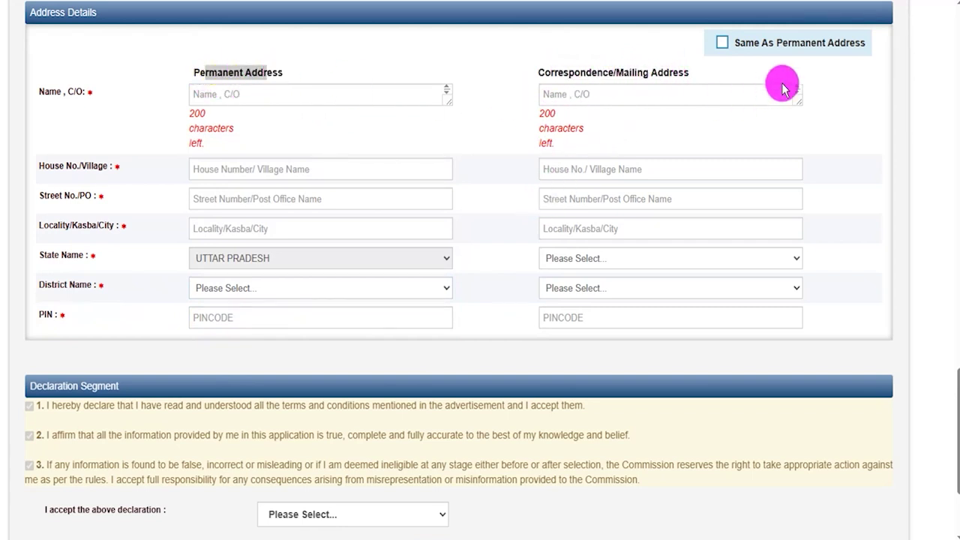
left_click(724, 42)
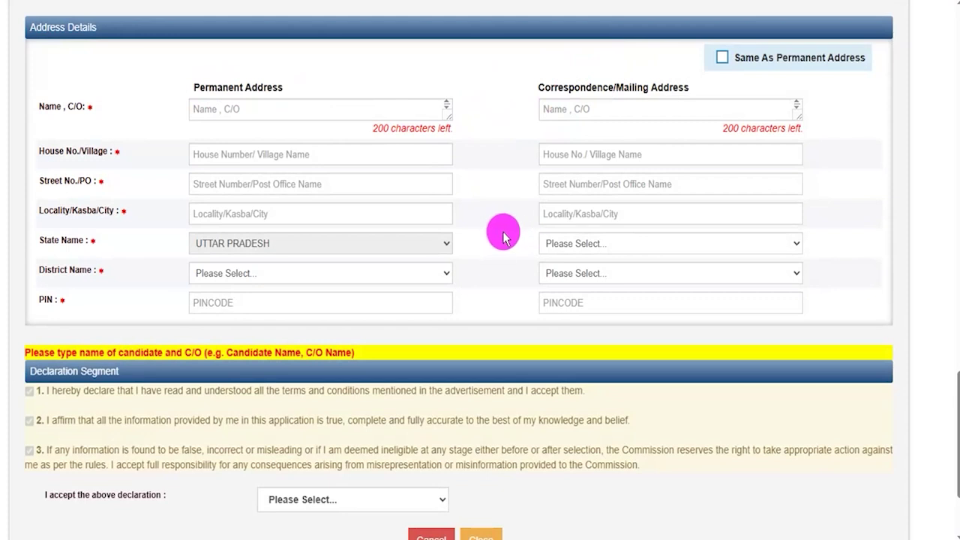
Accept the declaration with Yes and preview the completed application form
scroll(500, 240, "down", 3)
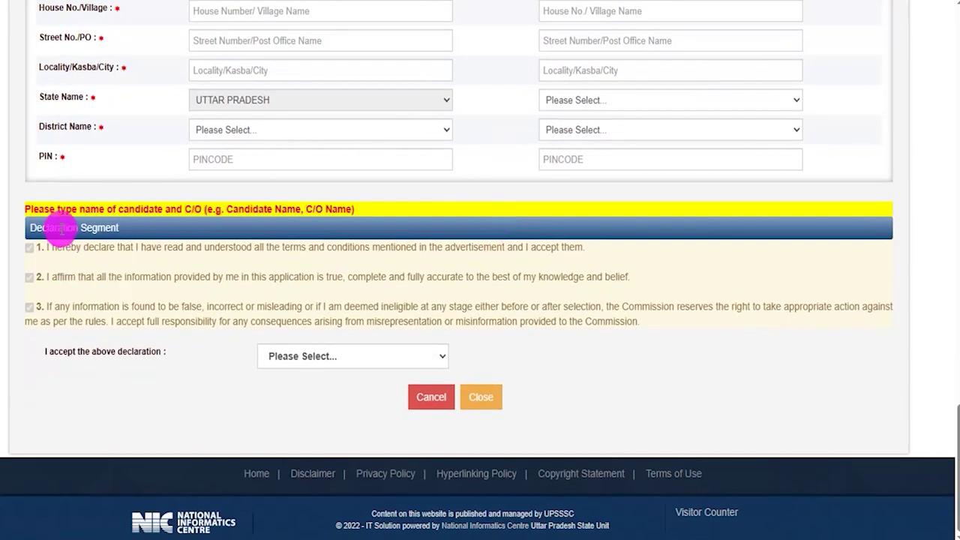
left_click(264, 359)
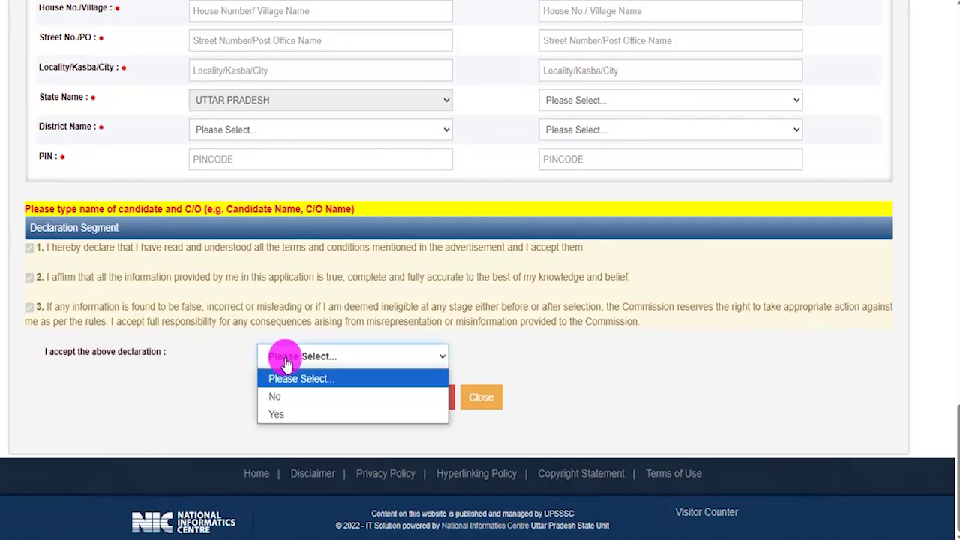
left_click(276, 414)
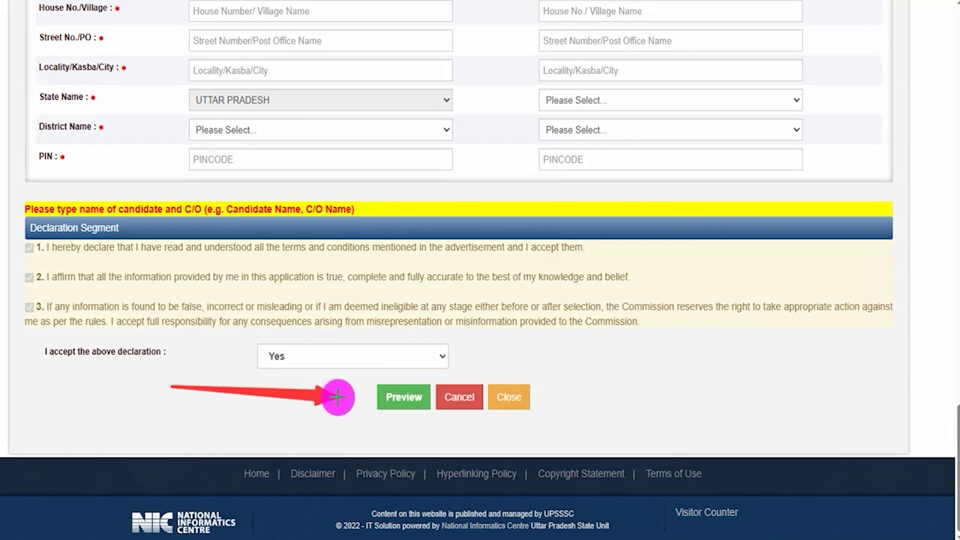
left_click(379, 397)
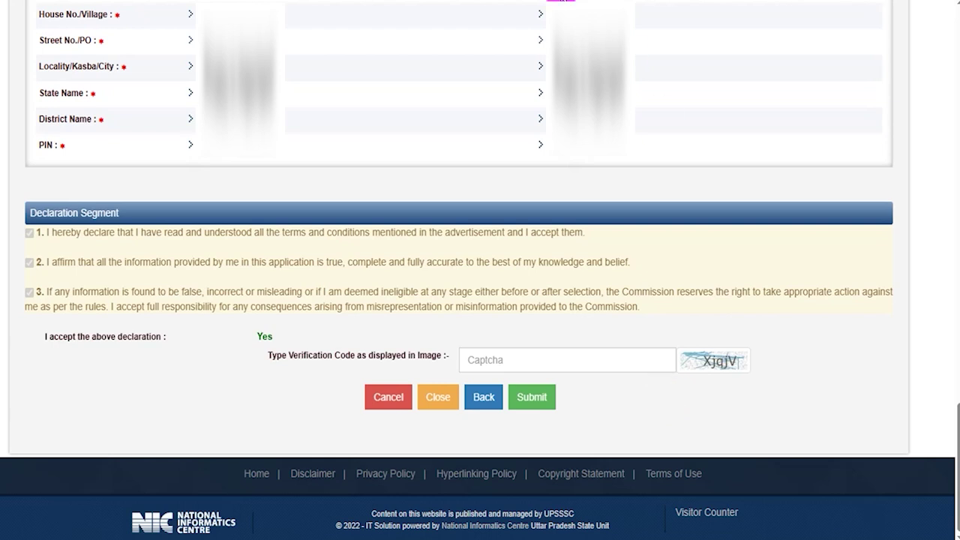
Examine how to go back for corrections, enter the verification code and submit the application on the preview page
left_click_drag(327, 463, 480, 409)
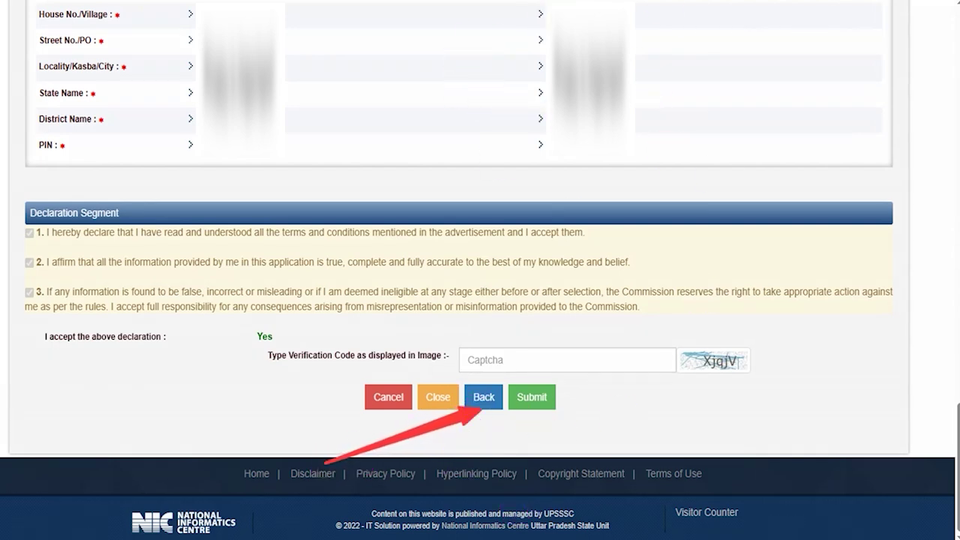
left_click_drag(703, 373, 757, 372)
left_click_drag(600, 363, 643, 307)
left_click_drag(719, 398, 572, 403)
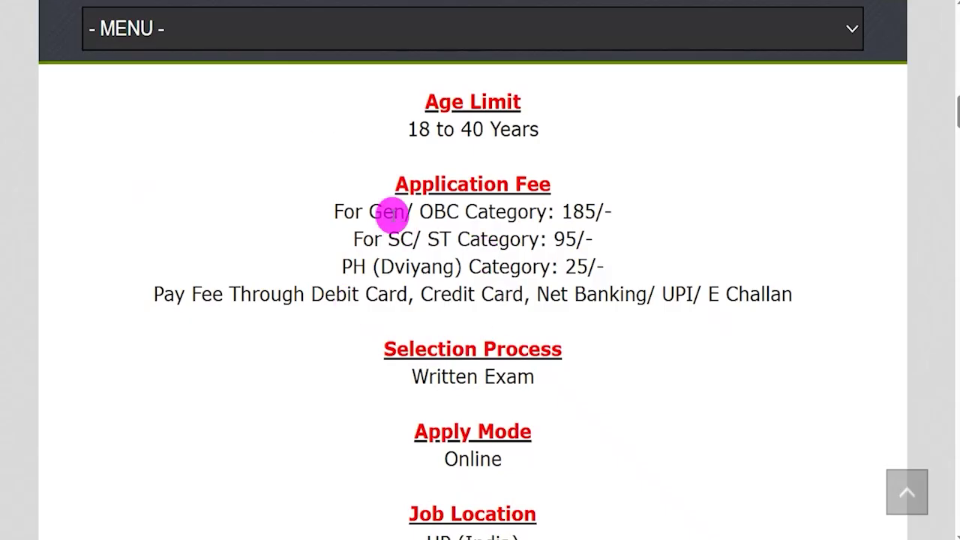
Check the application fees for the Gen/OBC, SC/ST and PH (Dviyang) categories on the recruitment information page
left_click_drag(392, 214, 604, 211)
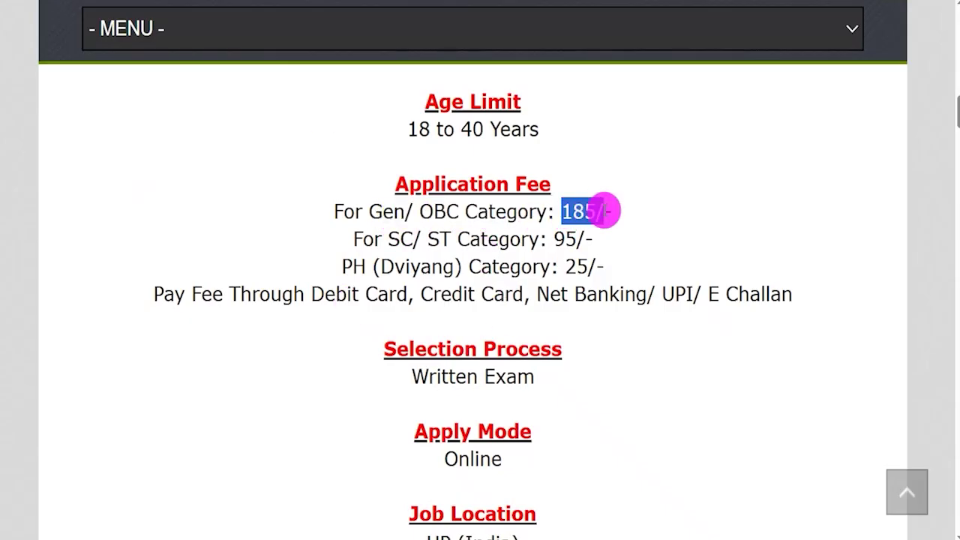
left_click_drag(387, 239, 596, 248)
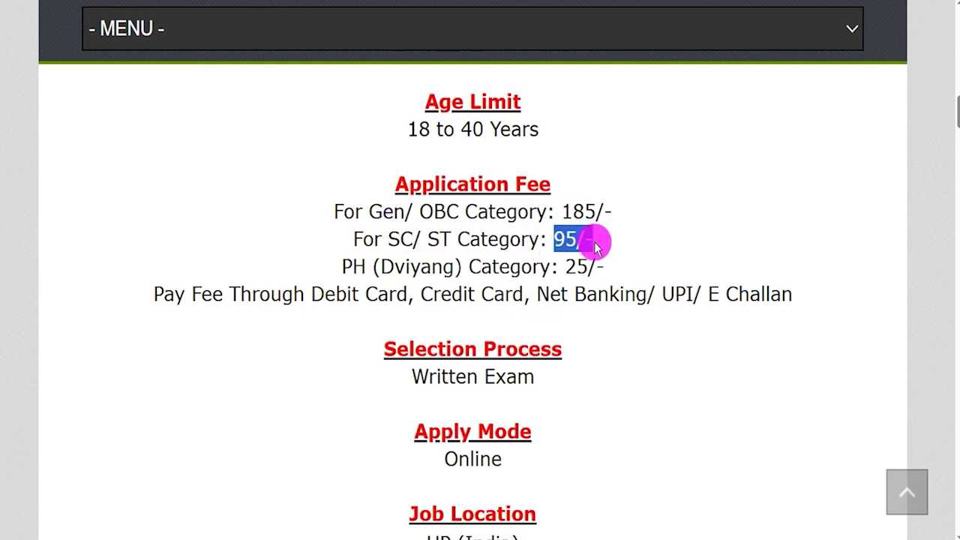
left_click_drag(352, 267, 555, 269)
left_click_drag(565, 267, 604, 266)
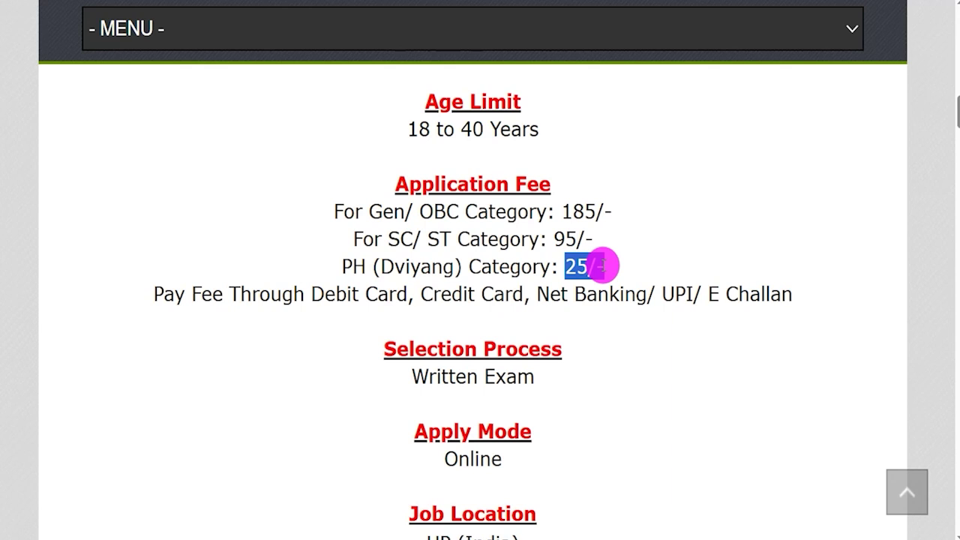
Check the accepted fee payment modes, then proceed to pay the required application fee for the saved form
left_click_drag(241, 294, 719, 295)
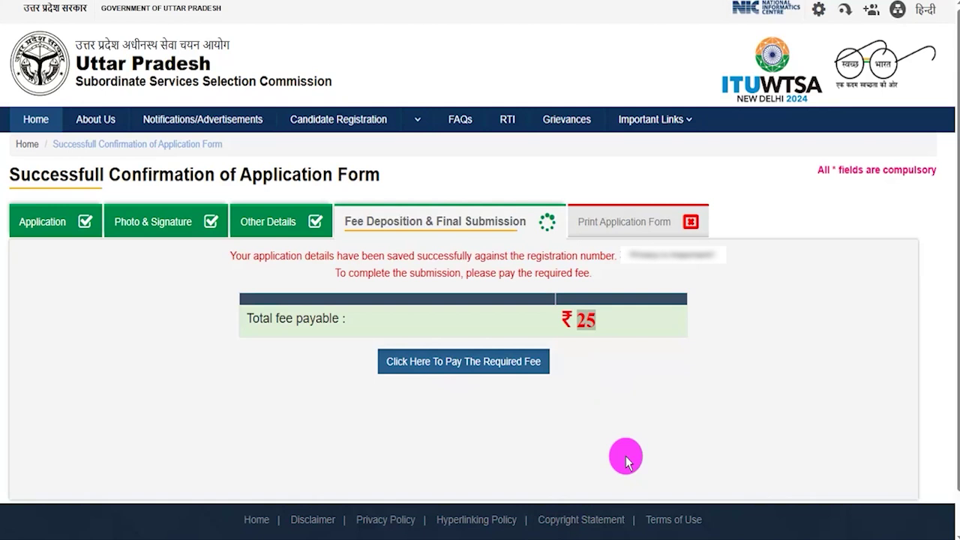
left_click(626, 459)
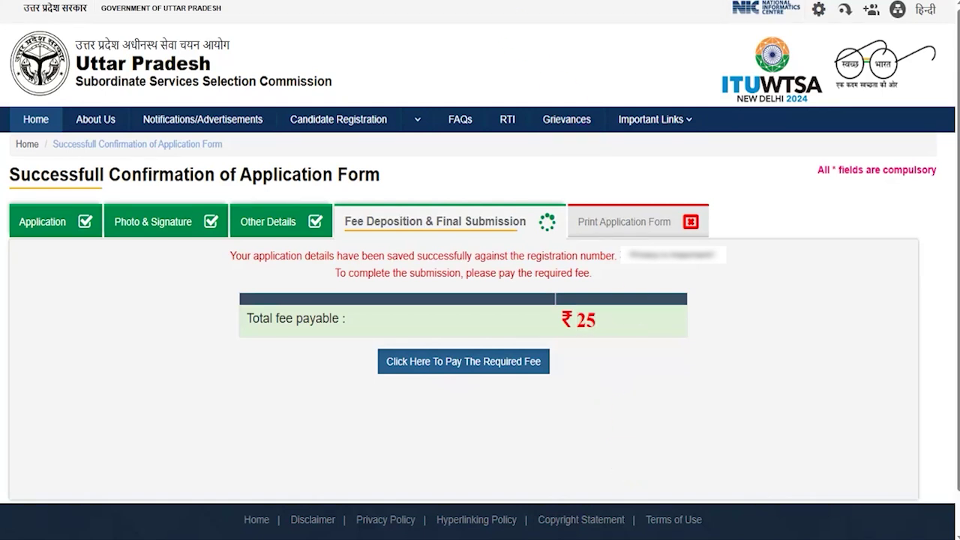
mouse_move(347, 337)
left_mouse_down()
mouse_move(515, 355)
mouse_move(577, 384)
left_mouse_up()
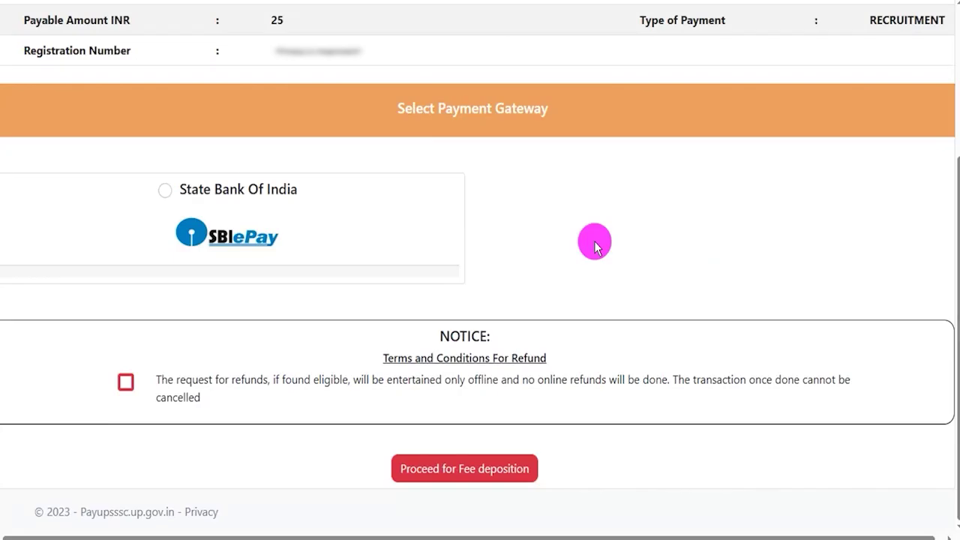
Choose State Bank Of India as payment gateway, accept the refund terms and proceed through the payment request confirmation
left_click(164, 193)
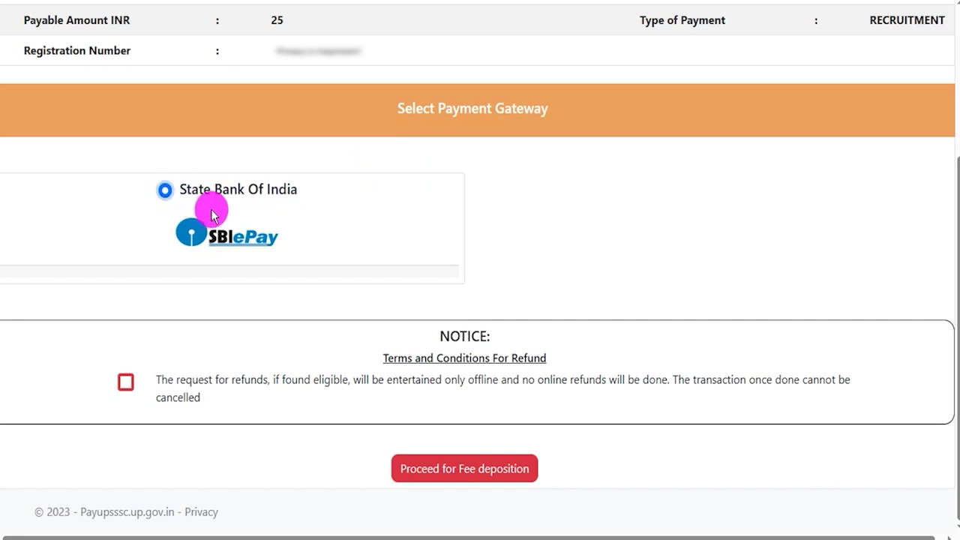
left_click(125, 383)
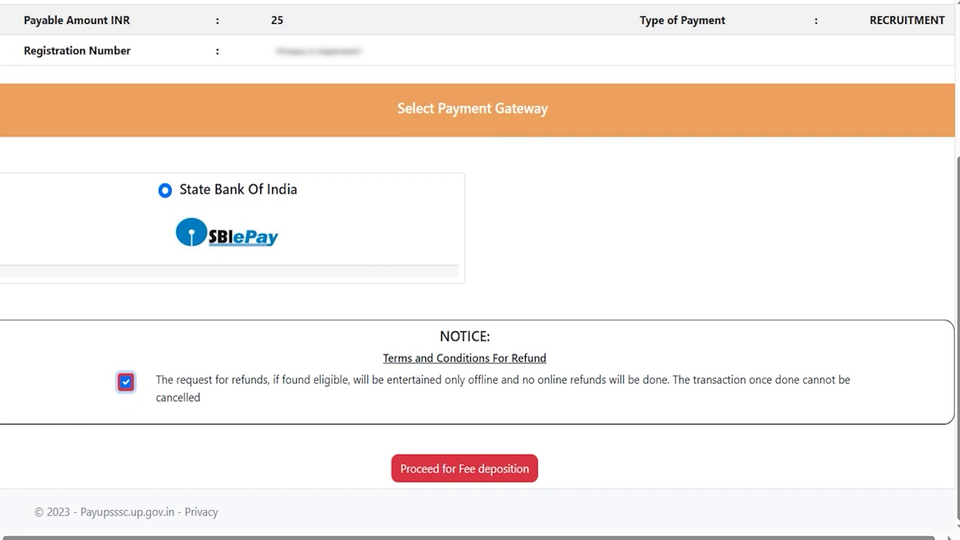
mouse_move(341, 426)
left_mouse_down()
mouse_move(501, 459)
mouse_move(553, 485)
mouse_move(566, 503)
left_mouse_up()
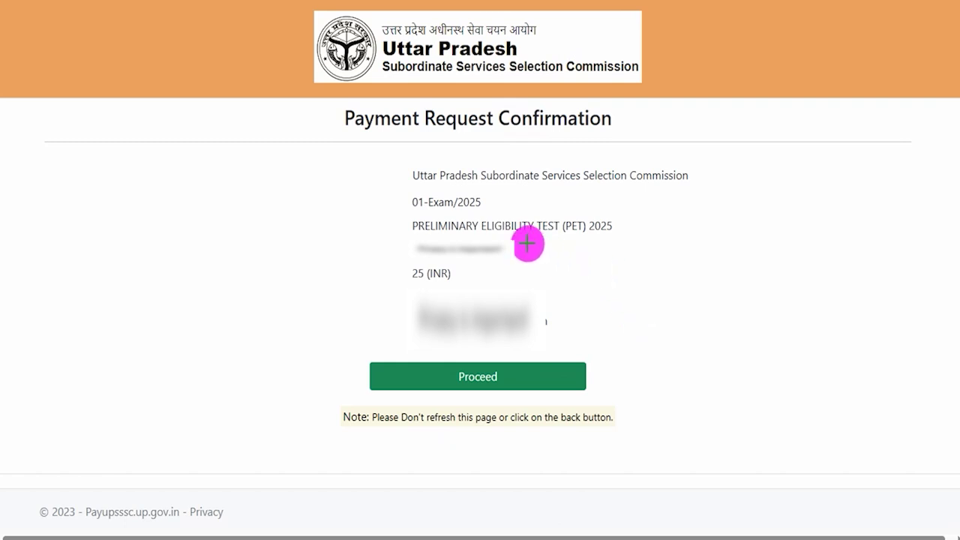
left_click_drag(716, 258, 524, 373)
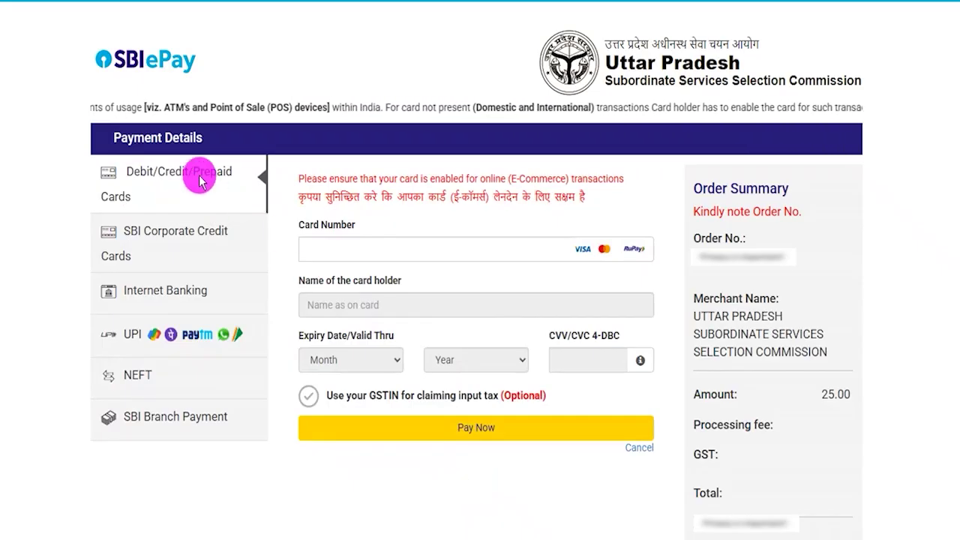
Look through the SBI Corporate Credit Cards, Internet Banking, UPI and NEFT payment options
left_click(170, 235)
left_click(153, 294)
left_click(135, 338)
left_click(137, 378)
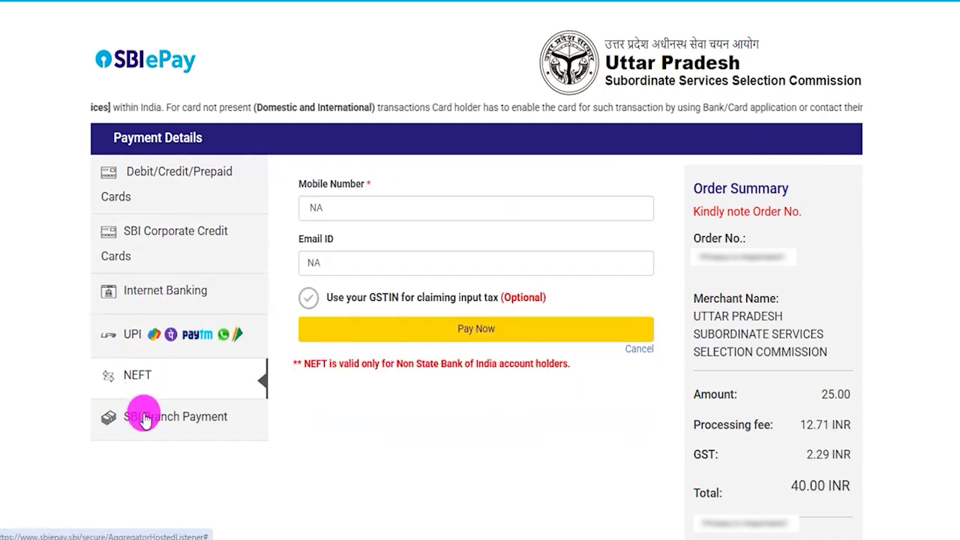
Select UPI as the payment method, view the Enter UPI ID option, and pay the fee through UPI QR
left_click(137, 335)
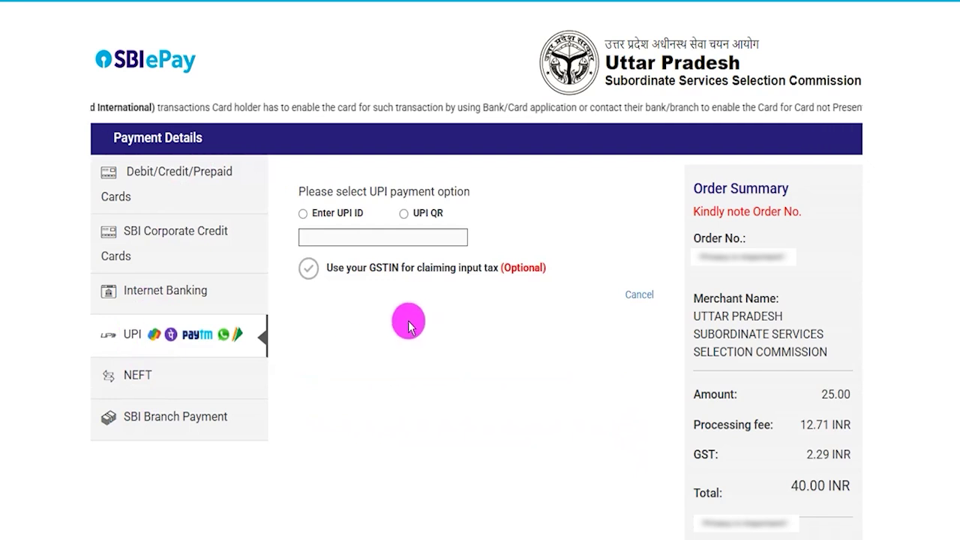
left_click(303, 214)
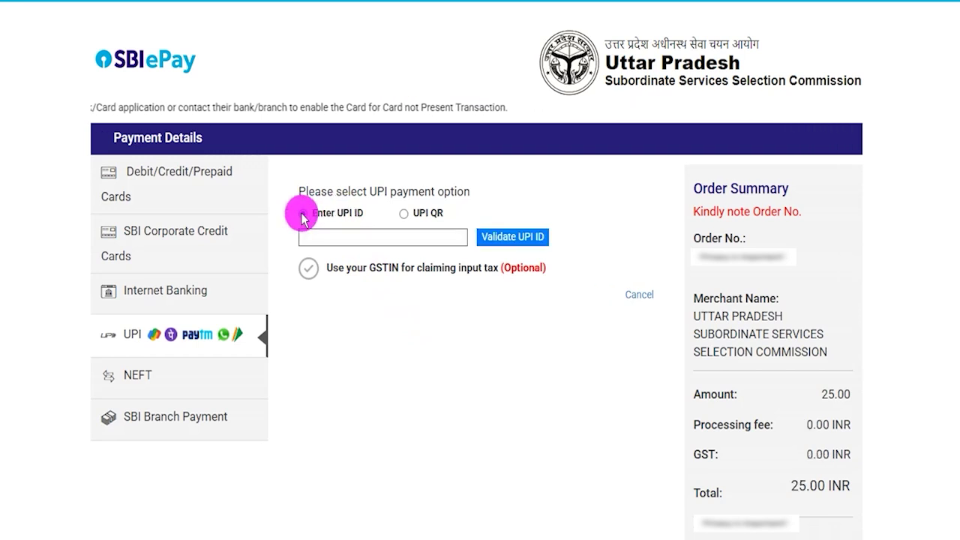
left_click(339, 238)
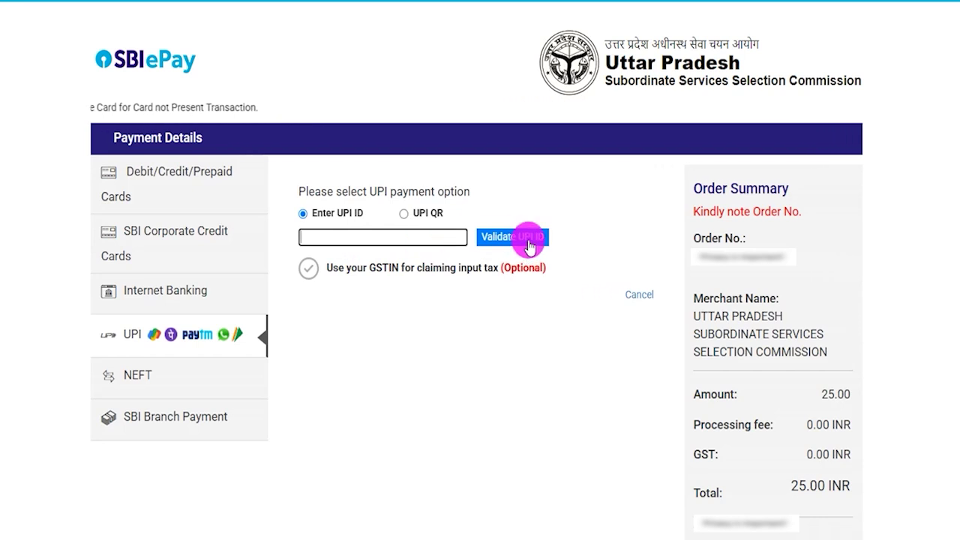
left_click(403, 213)
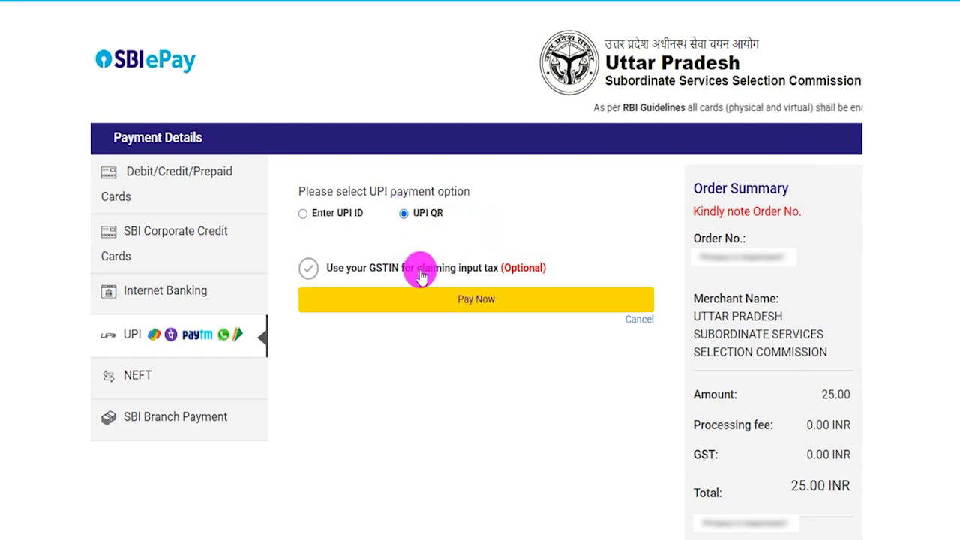
left_click(471, 300)
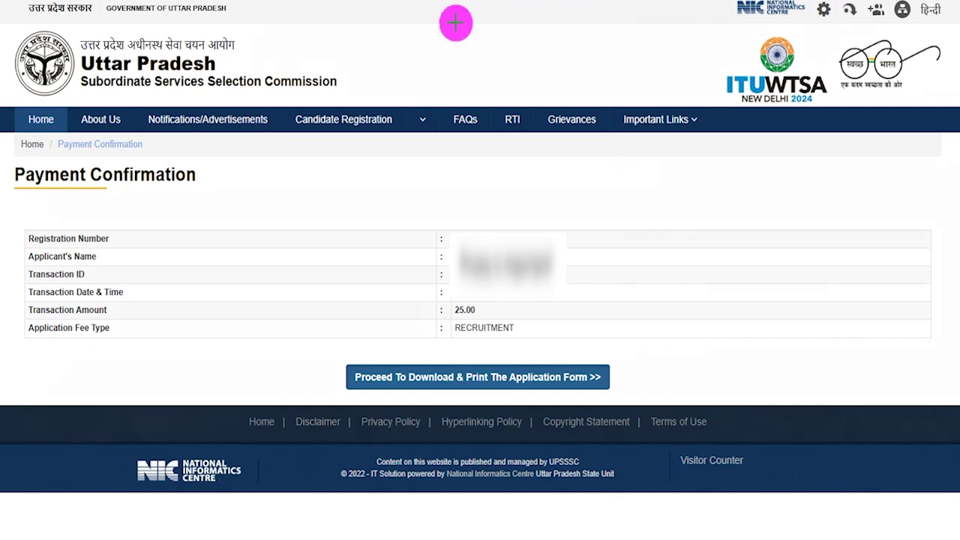
Proceed from the payment confirmation to the printable application form and locate its print option
left_click_drag(304, 344, 636, 401)
left_click(589, 388)
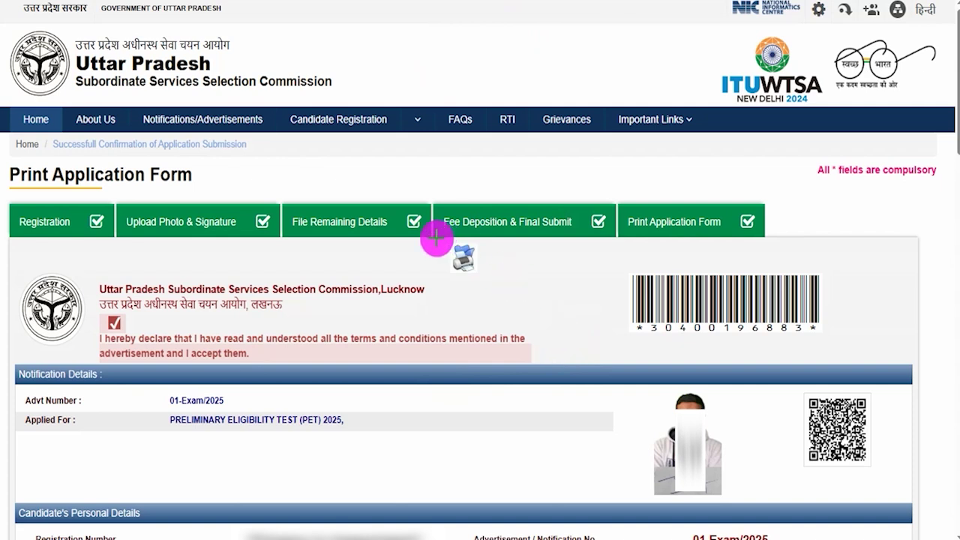
mouse_move(434, 240)
left_mouse_down()
mouse_move(487, 253)
mouse_move(492, 282)
left_mouse_up()
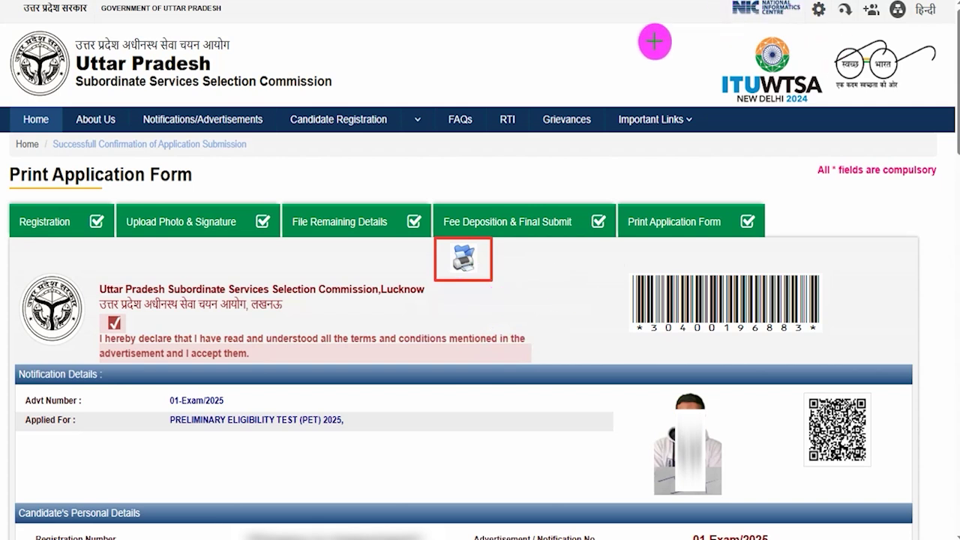
key("Escape")
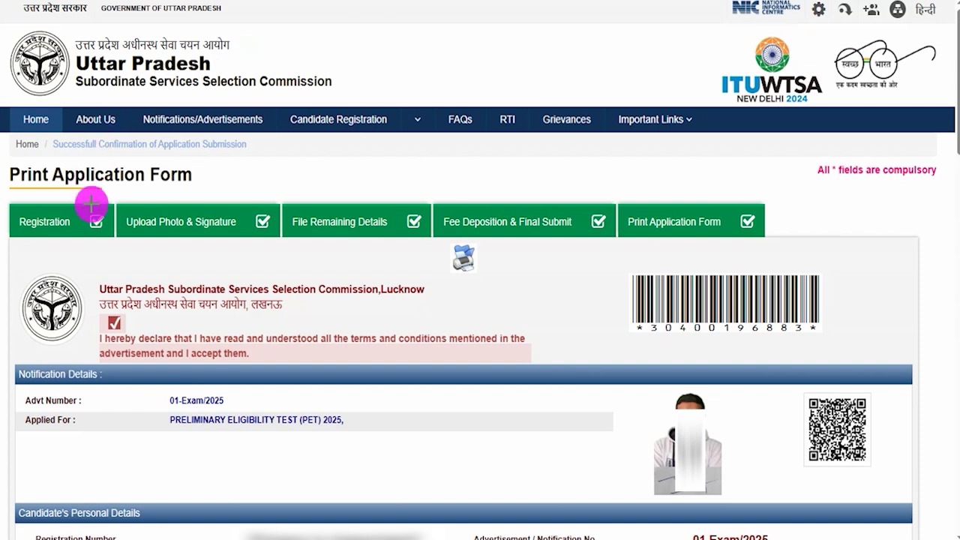
Check the completion status of all five application stages, from Registration to Print Application Form
left_click_drag(77, 216, 98, 191)
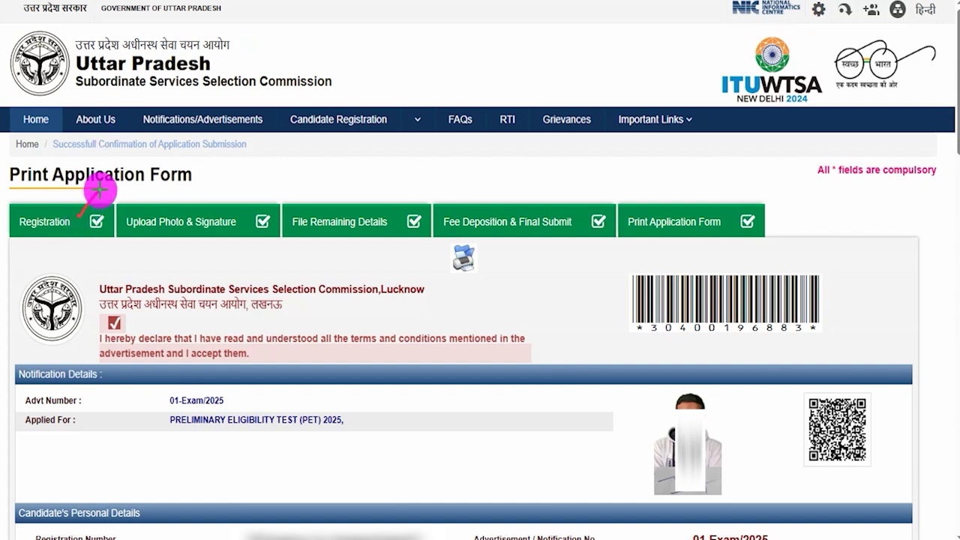
left_click_drag(215, 216, 260, 178)
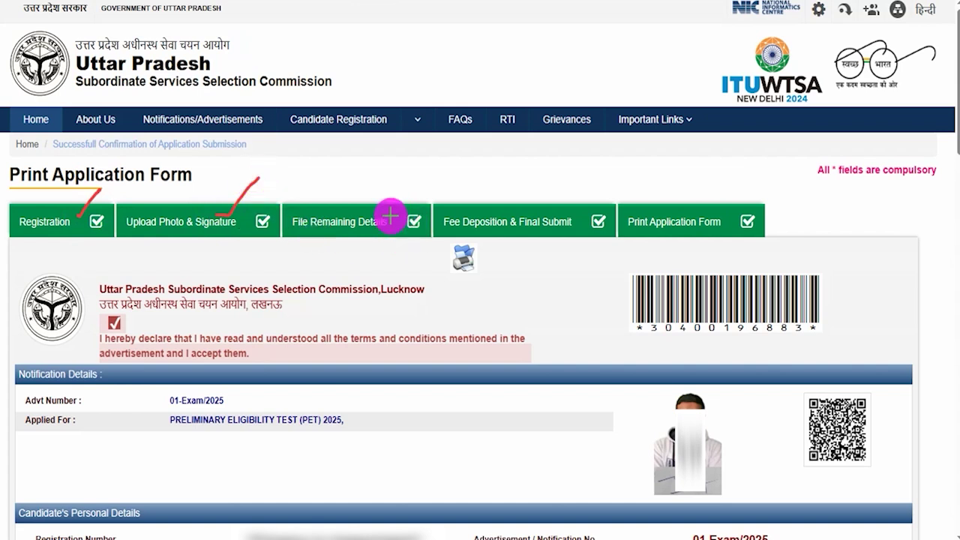
left_click_drag(391, 216, 422, 186)
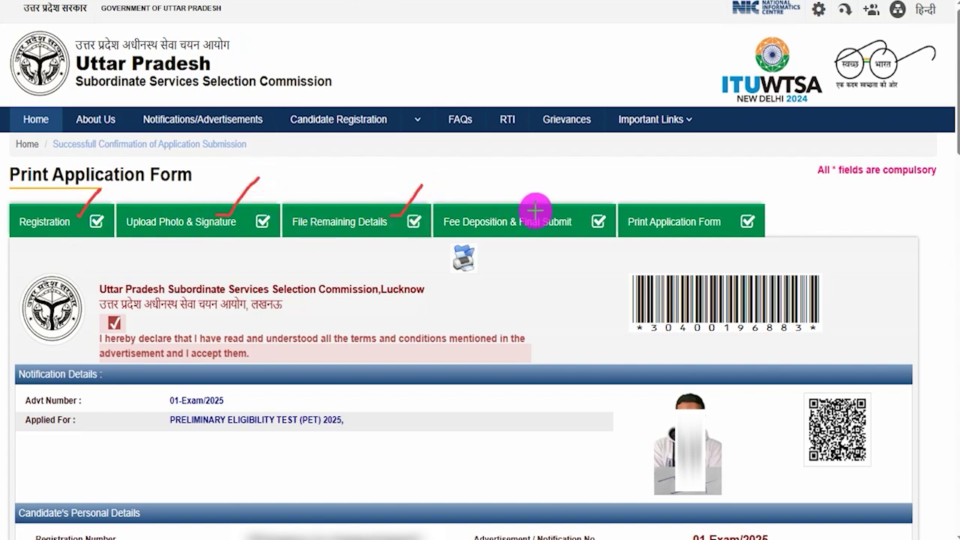
left_click_drag(566, 214, 592, 189)
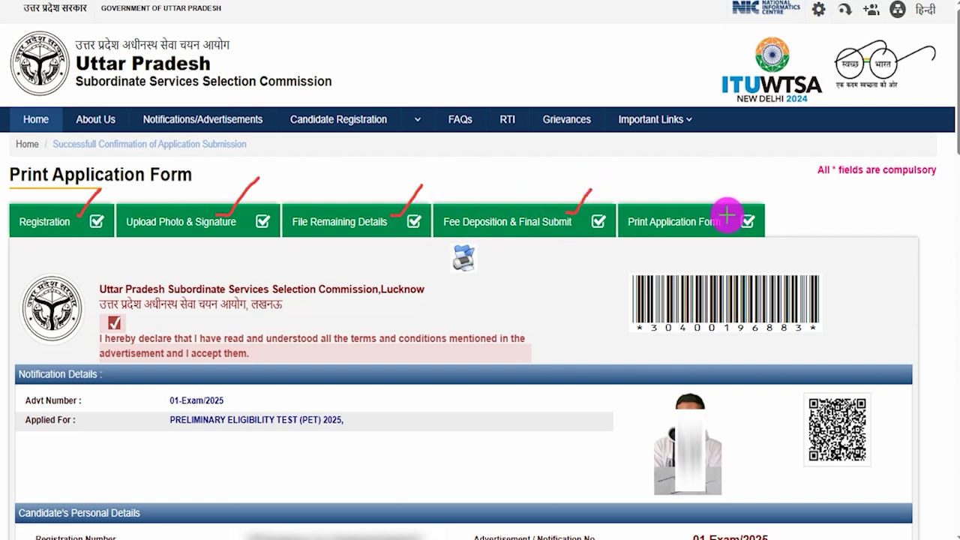
left_click_drag(727, 216, 751, 195)
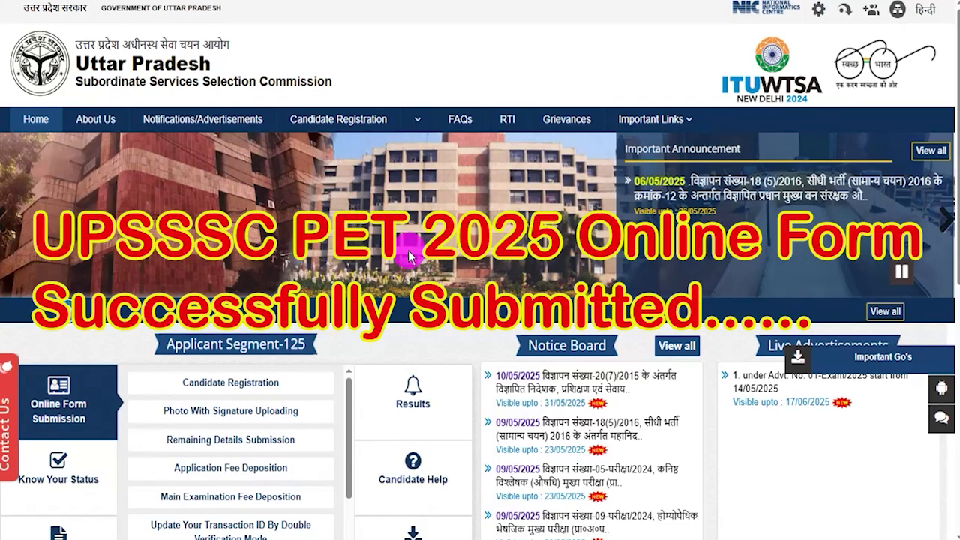
left_click(948, 225)
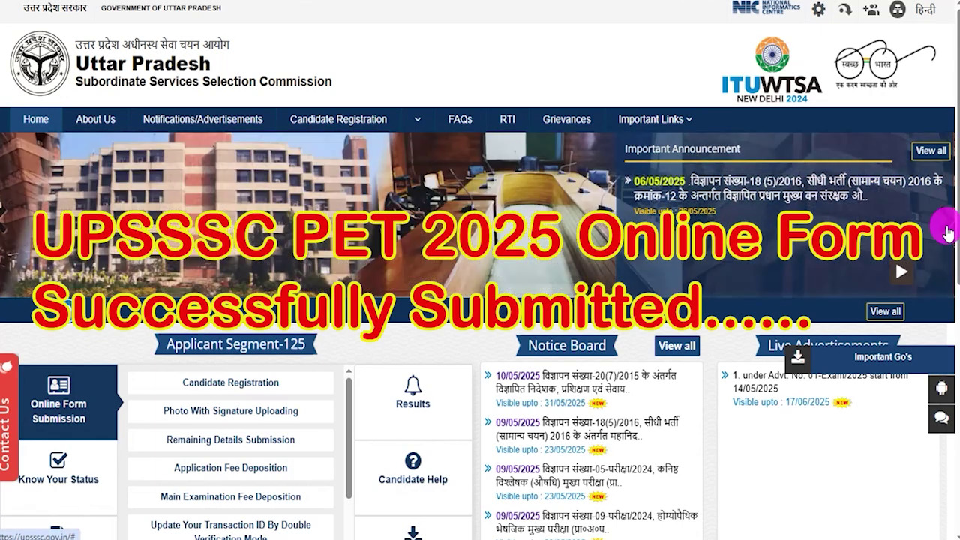
left_click(945, 218)
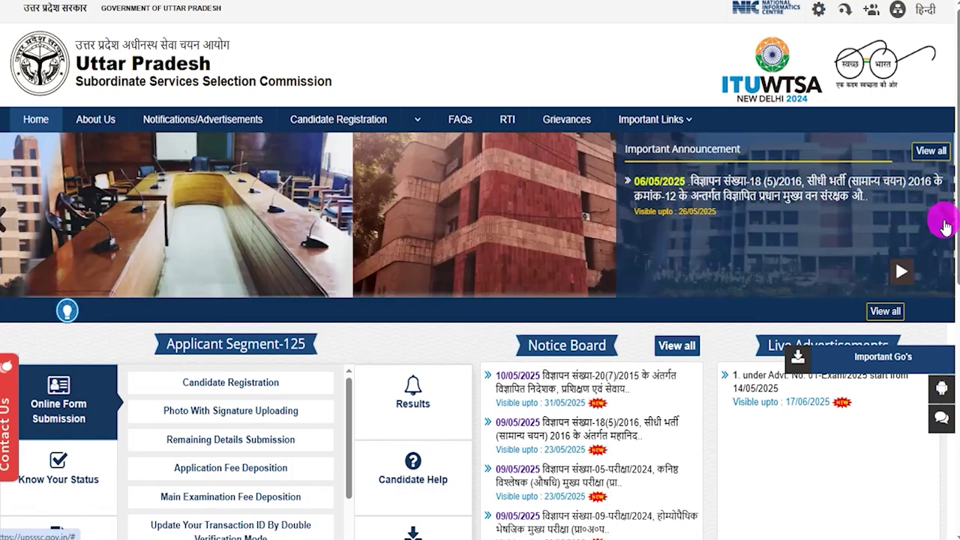
left_click(945, 225)
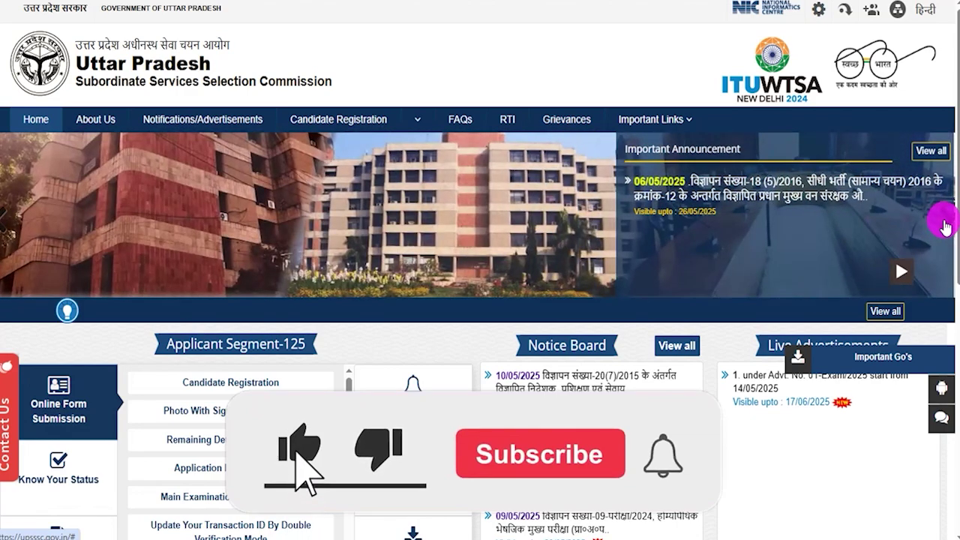
left_click(939, 220)
scroll(474, 339, "down", 3)
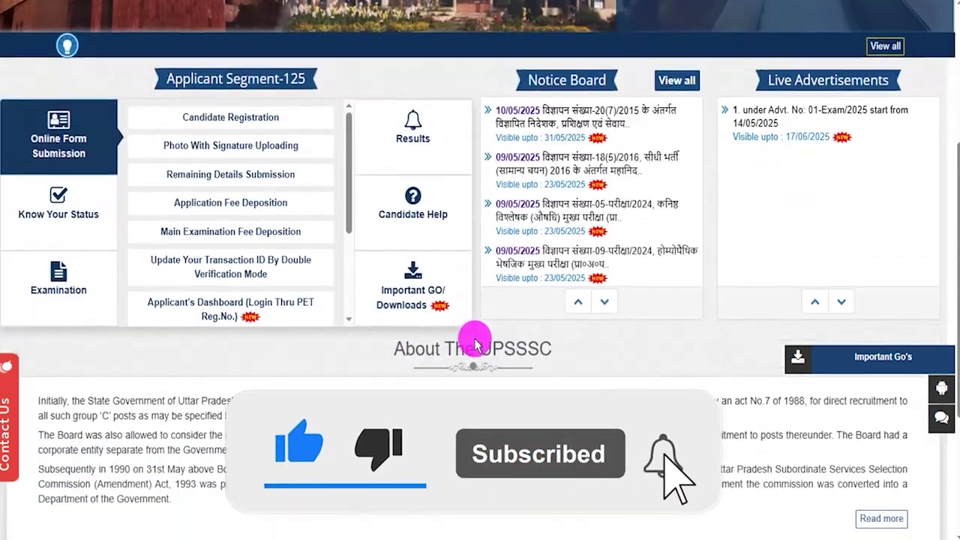
scroll(474, 341, "up", 3)
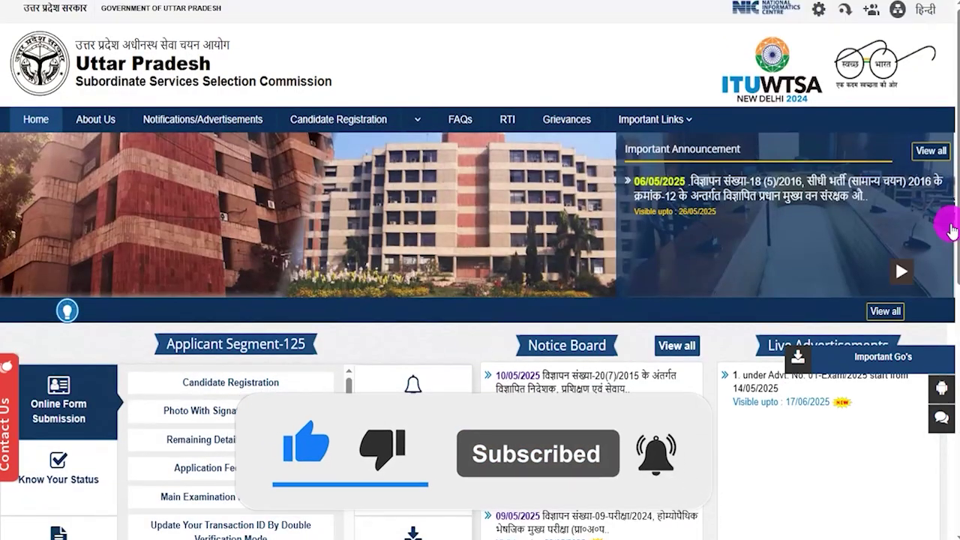